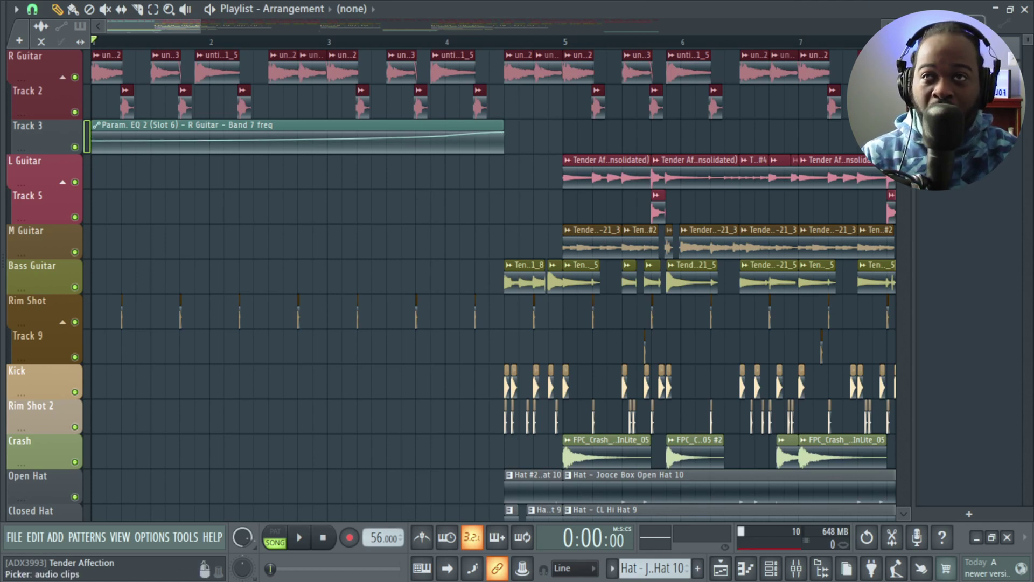
mouse_move(1018, 135)
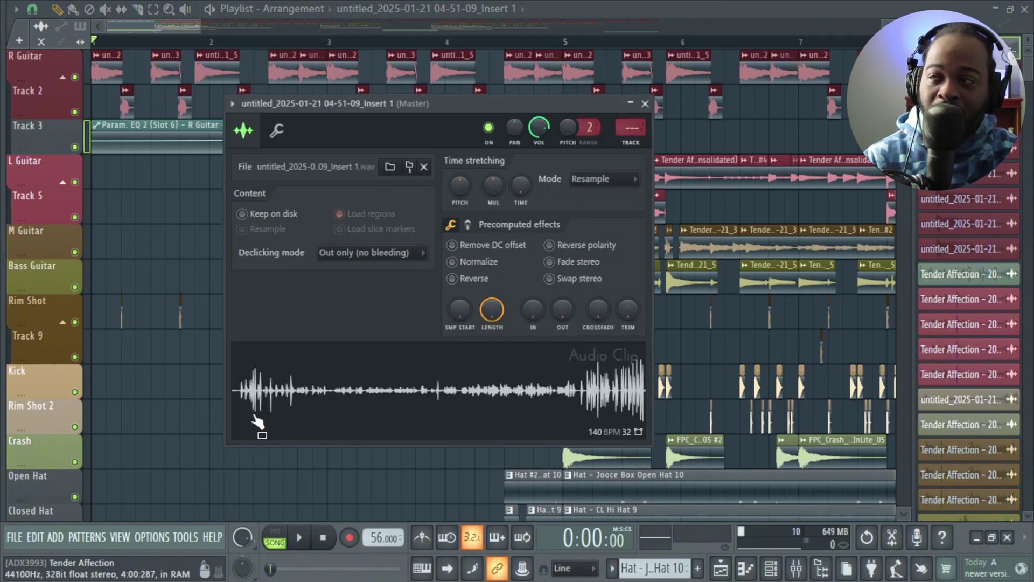
right_click(485, 399)
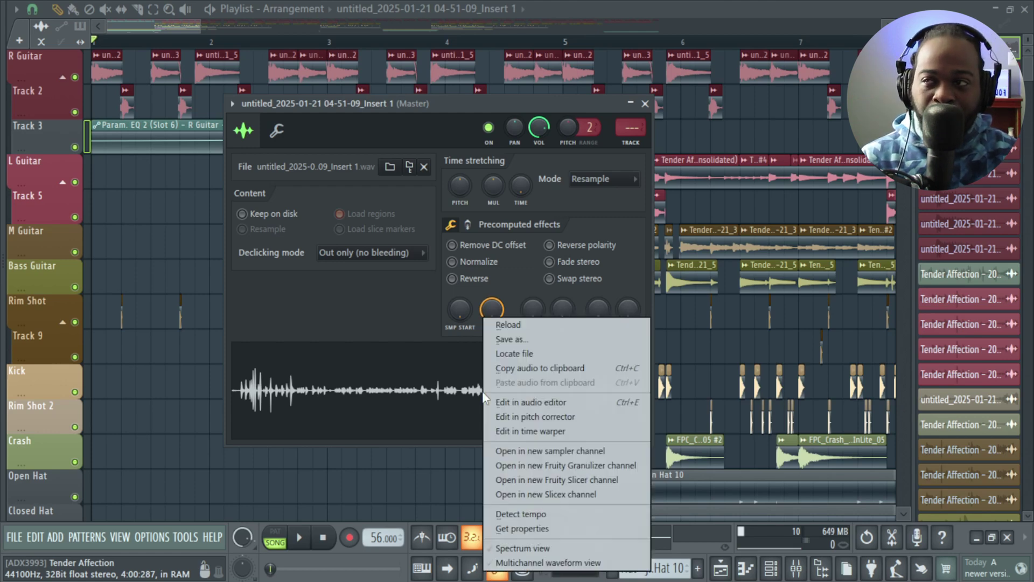
click(529, 402)
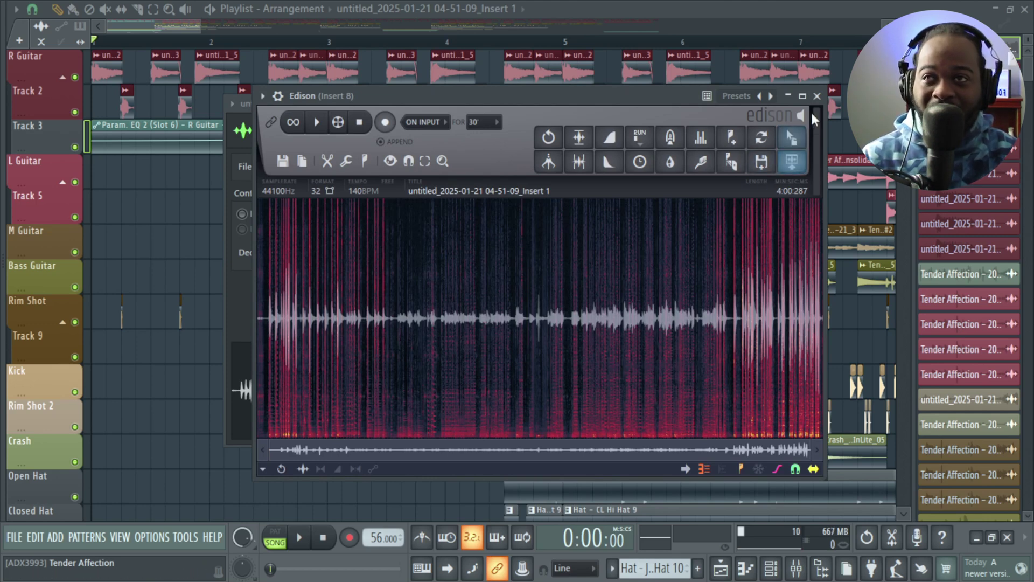
click(817, 96)
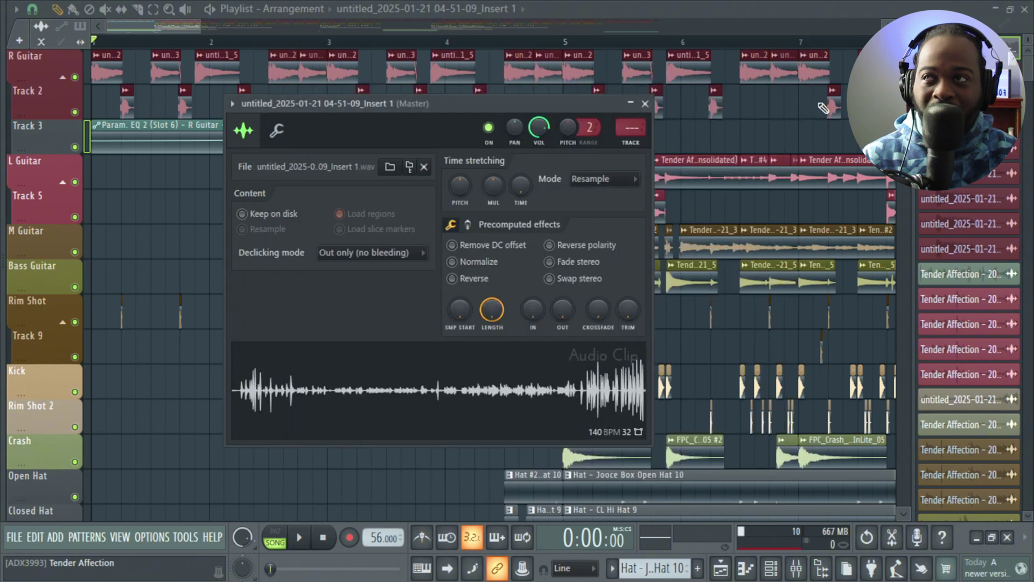
click(633, 106)
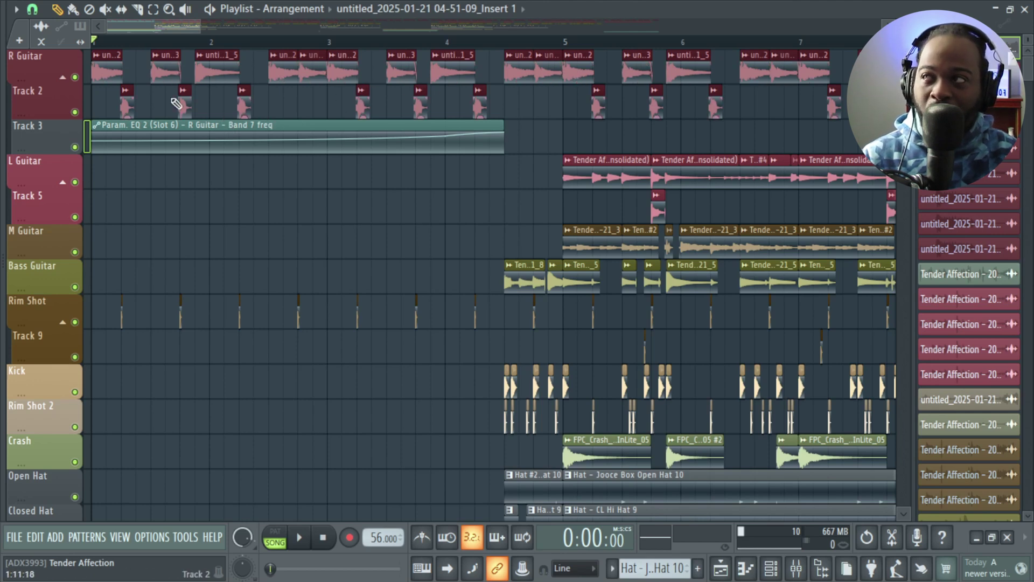
Select the two Insert 1_3 clips on the R Guitar track and check the channel settings of the #2 clip.
scroll(116, 81, up, 4)
scroll(121, 84, up, 2)
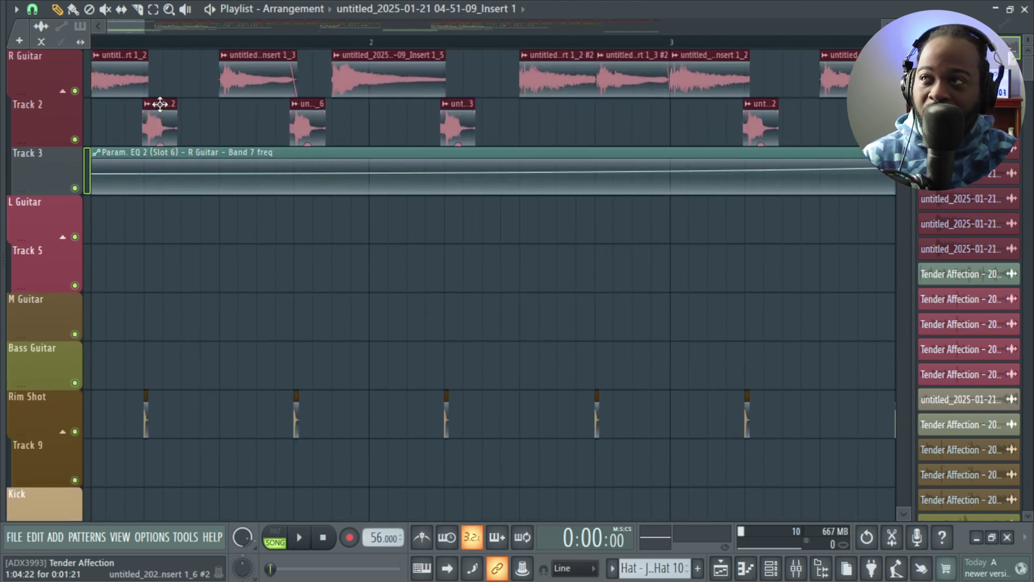
drag(249, 120, 267, 72)
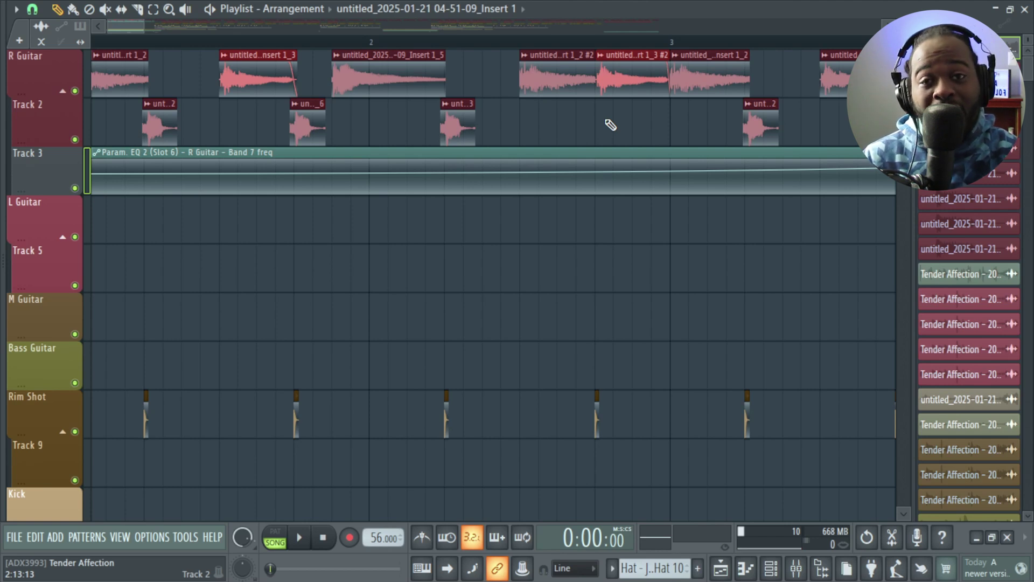
double_click(634, 80)
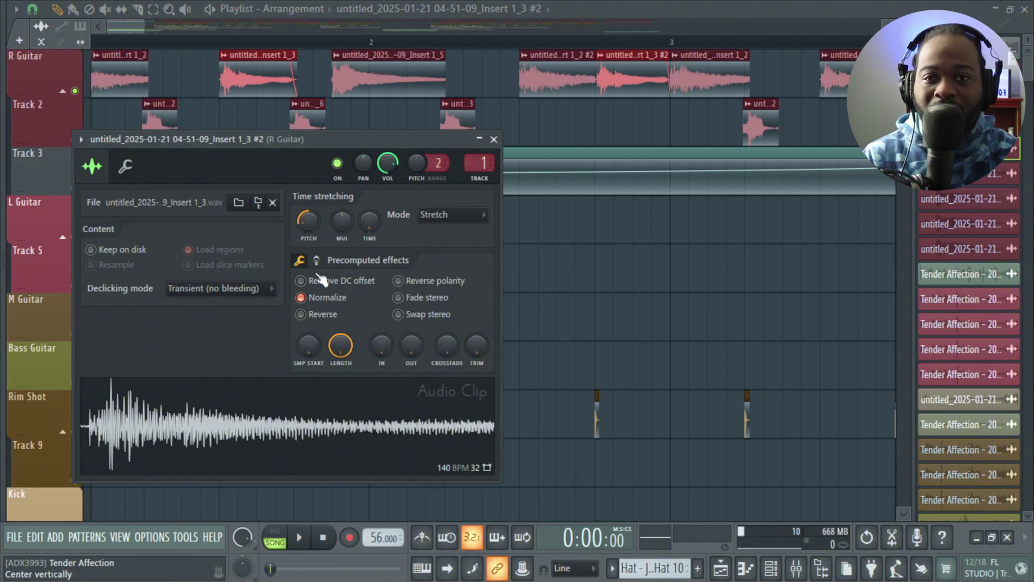
click(494, 139)
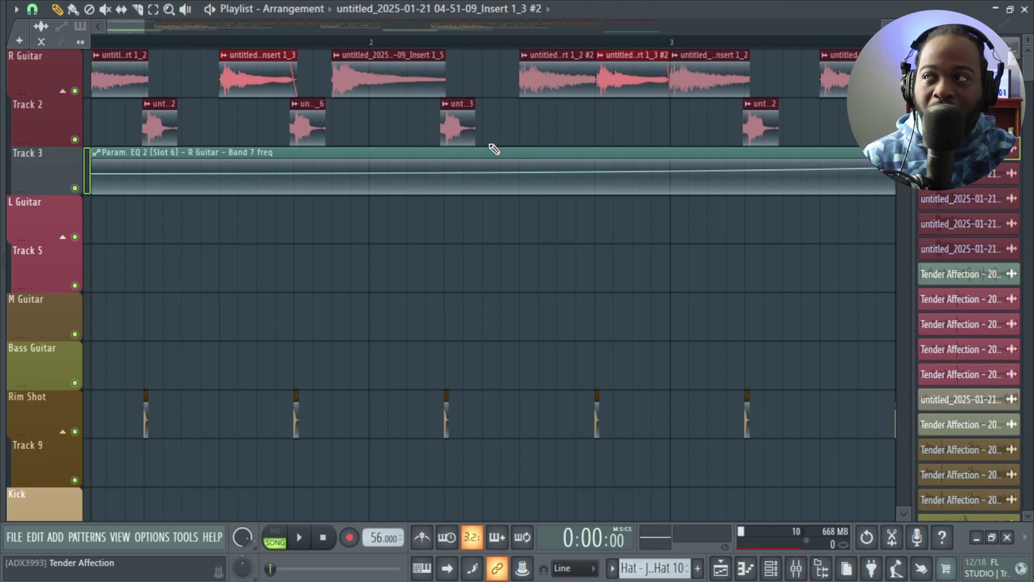
Select the opening chord clips on R Guitar and the first three on Track 2, and audition the two tracks alone from the start.
drag(138, 81, 794, 88)
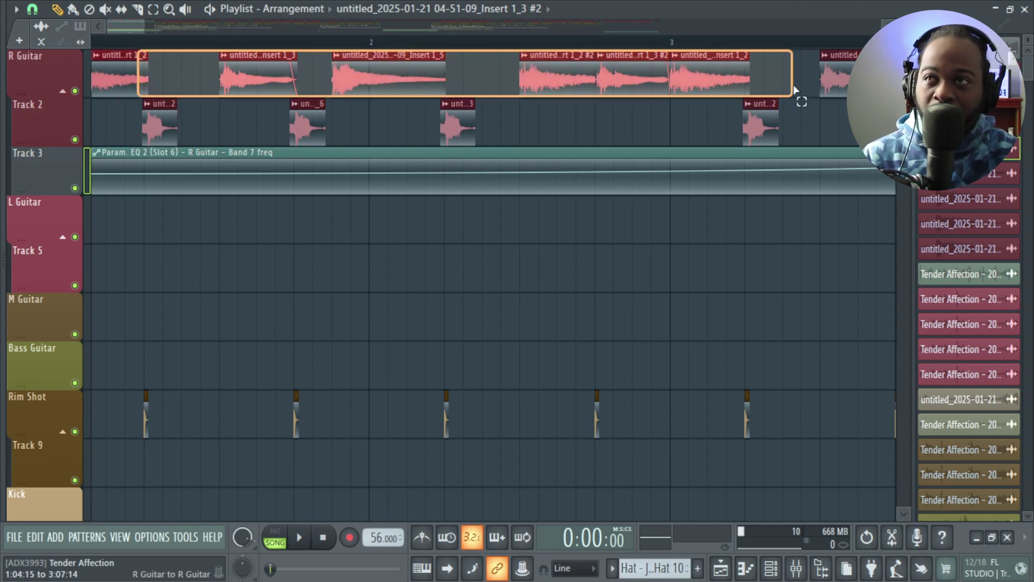
drag(124, 127, 602, 138)
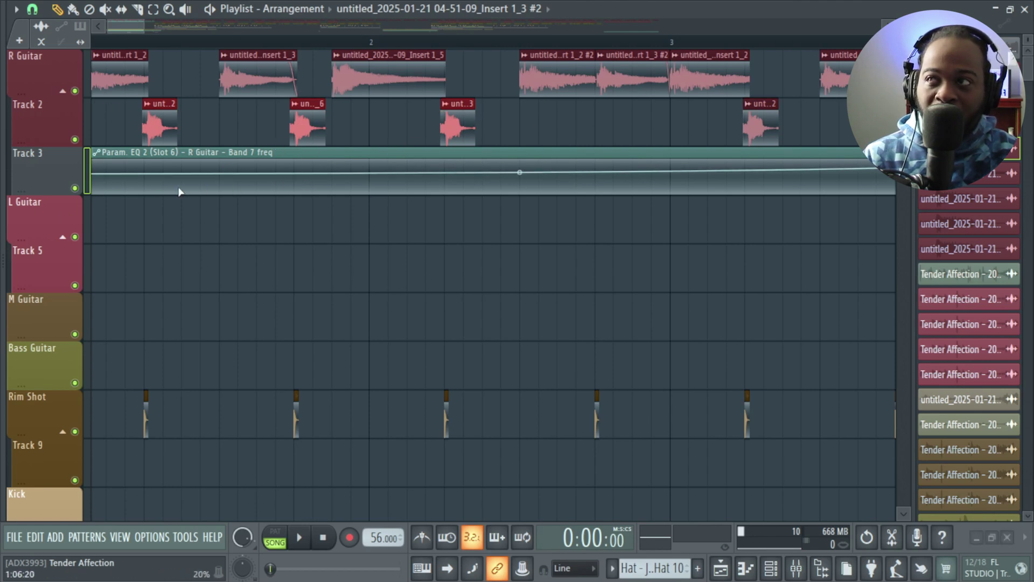
key(space)
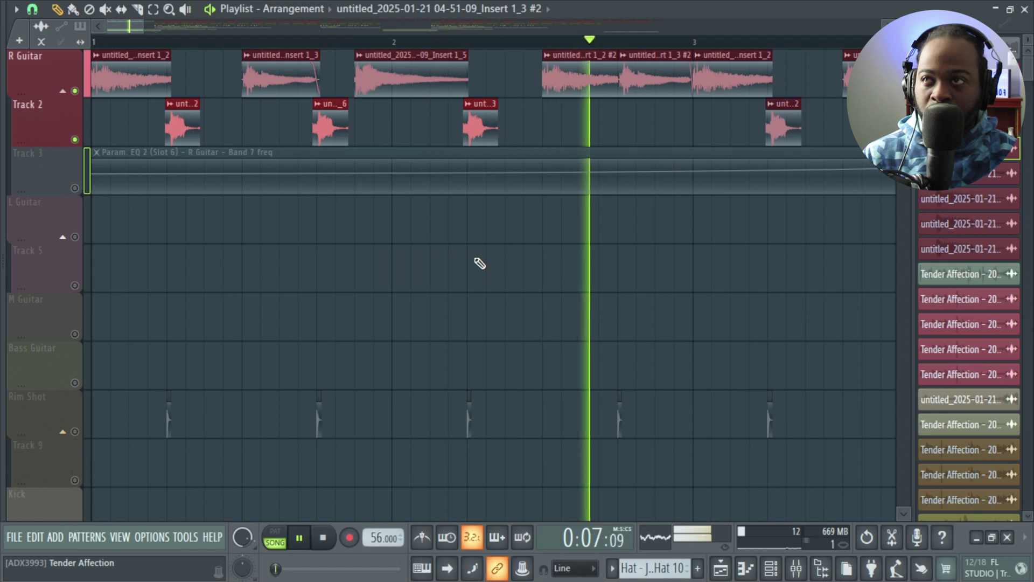
key(space)
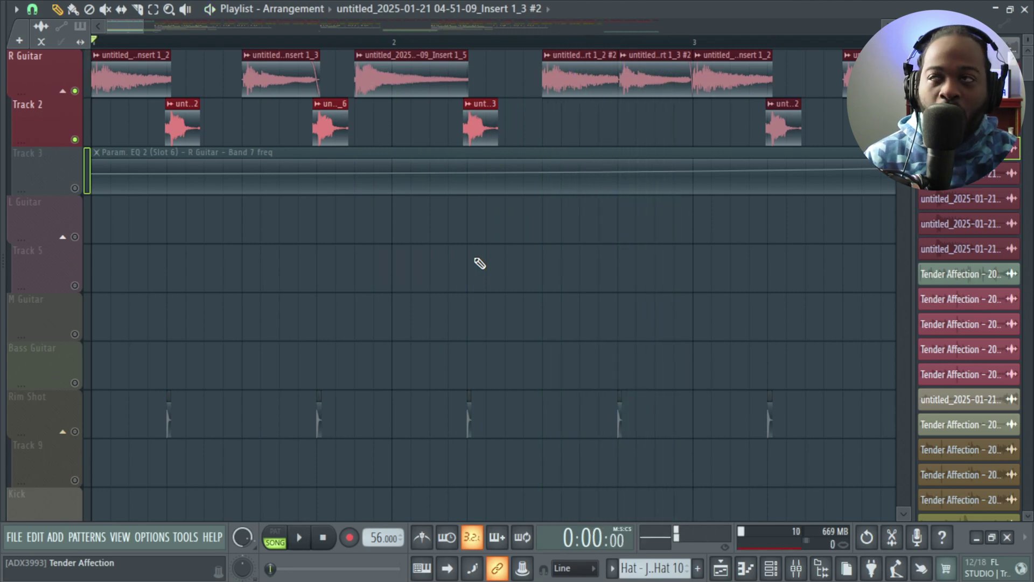
Examine how the R Guitar and Track 2 clips repeat across the whole arrangement.
scroll(479, 263, down, 10)
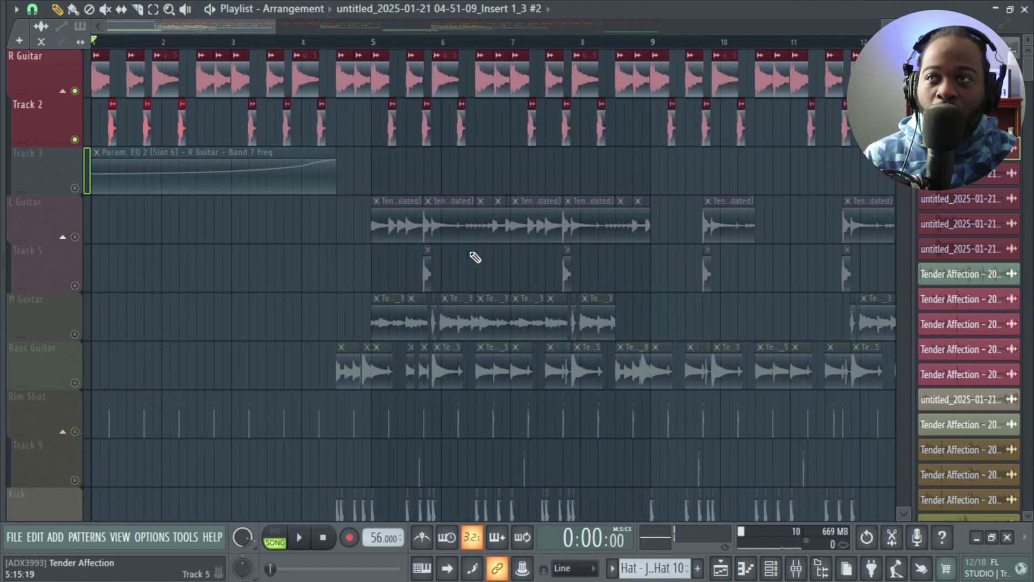
scroll(350, 208, down, 4)
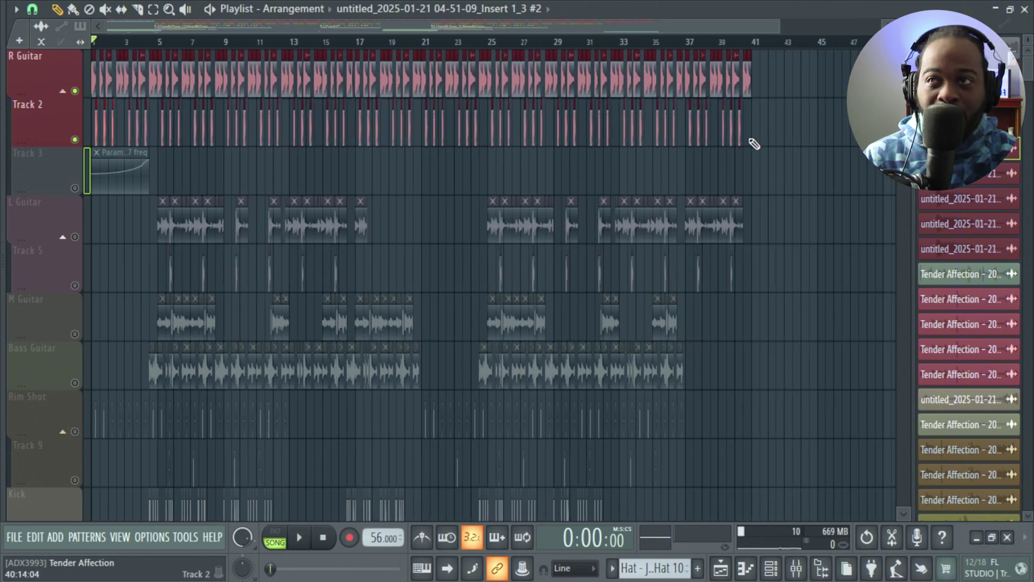
scroll(157, 162, up, 14)
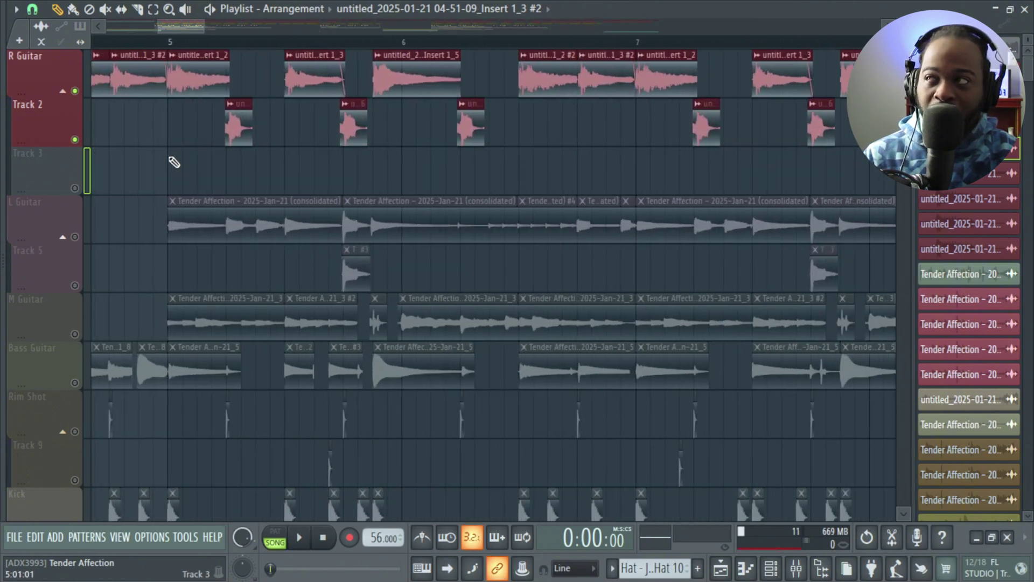
drag(174, 161, 872, 261)
drag(635, 210, 863, 208)
drag(204, 205, 402, 203)
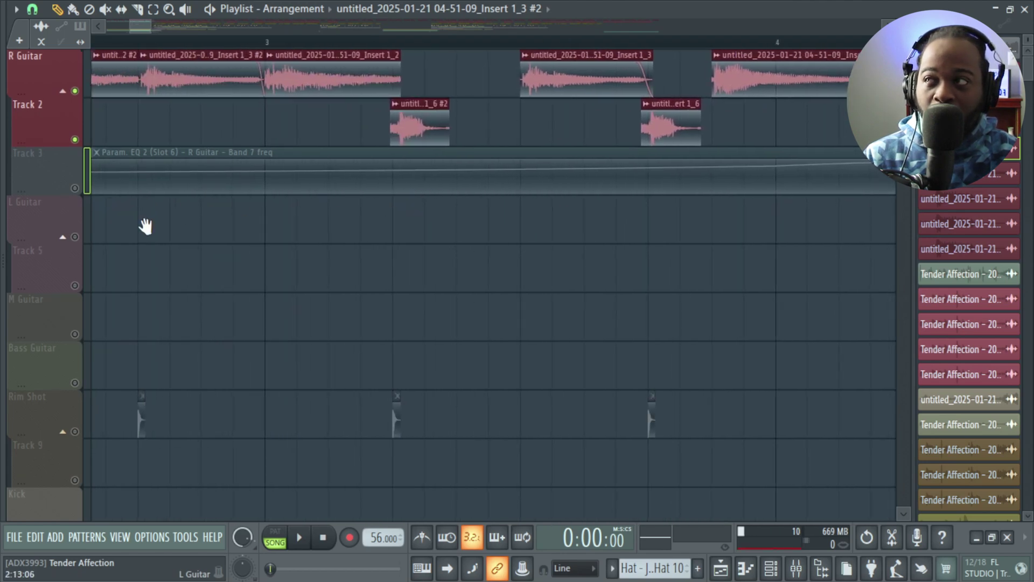
drag(144, 224, 429, 257)
scroll(429, 256, down, 5)
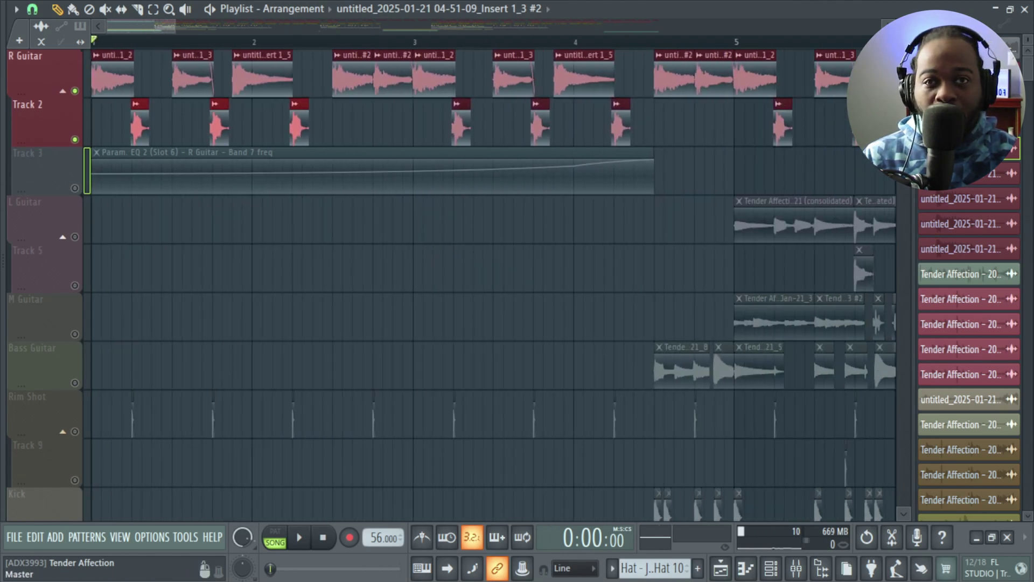
Review the R Guitar mixer effects in order: the first Parametric EQ 2, Hardcore, Fruity Compressor, Fruity Delay 2 and Fruity Reeverb 2.
key(F9)
click(843, 205)
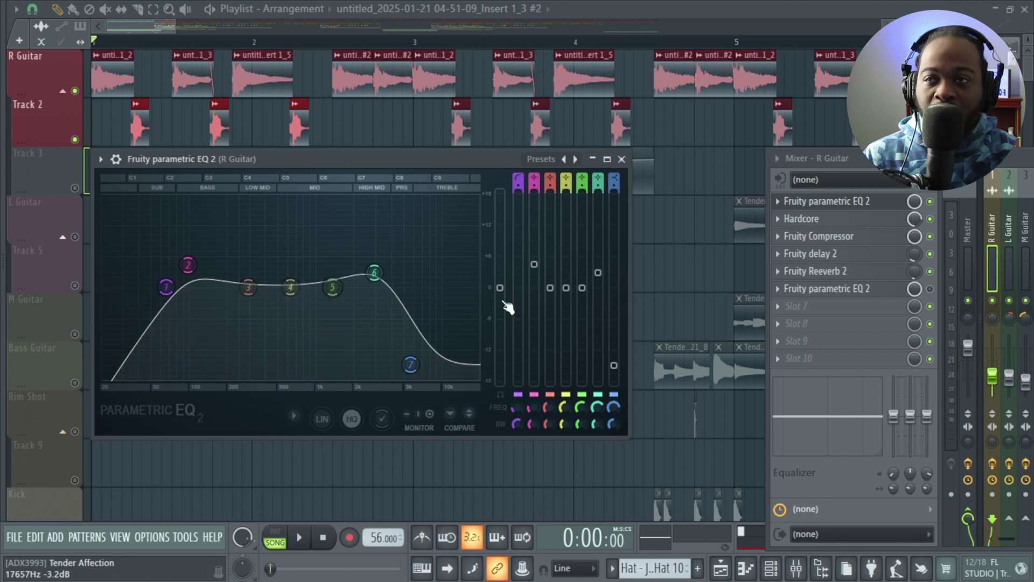
click(799, 224)
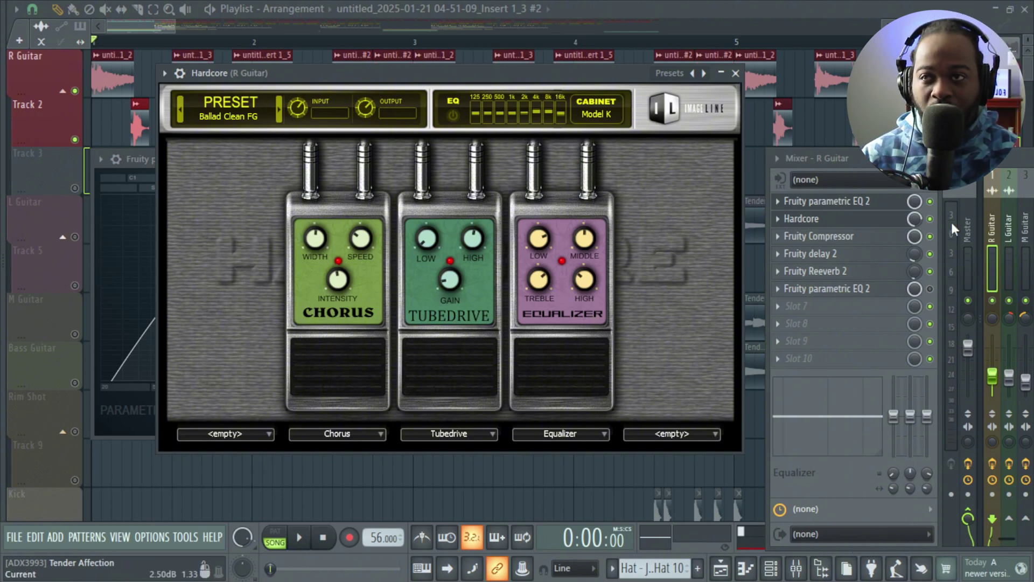
click(850, 240)
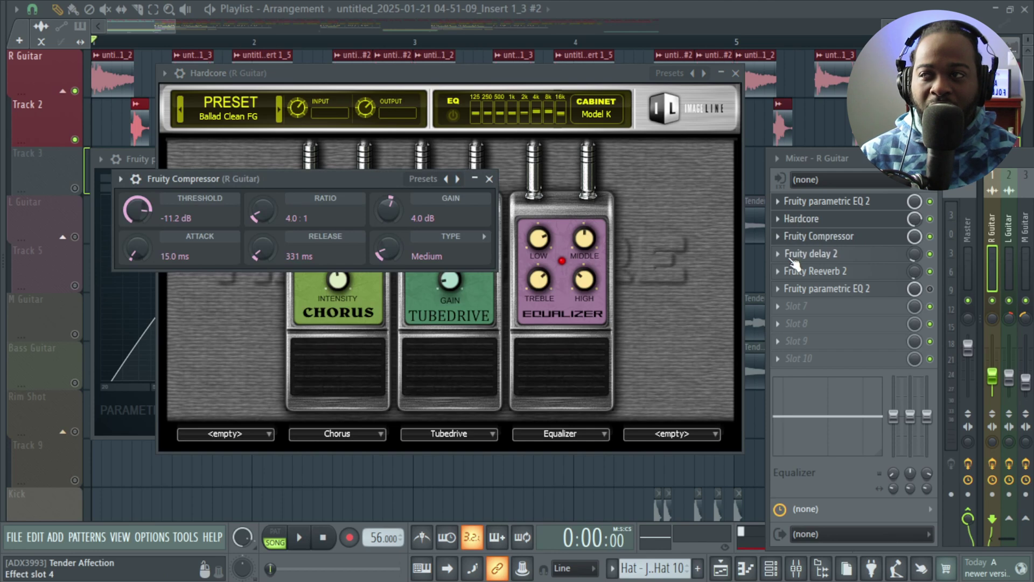
click(804, 253)
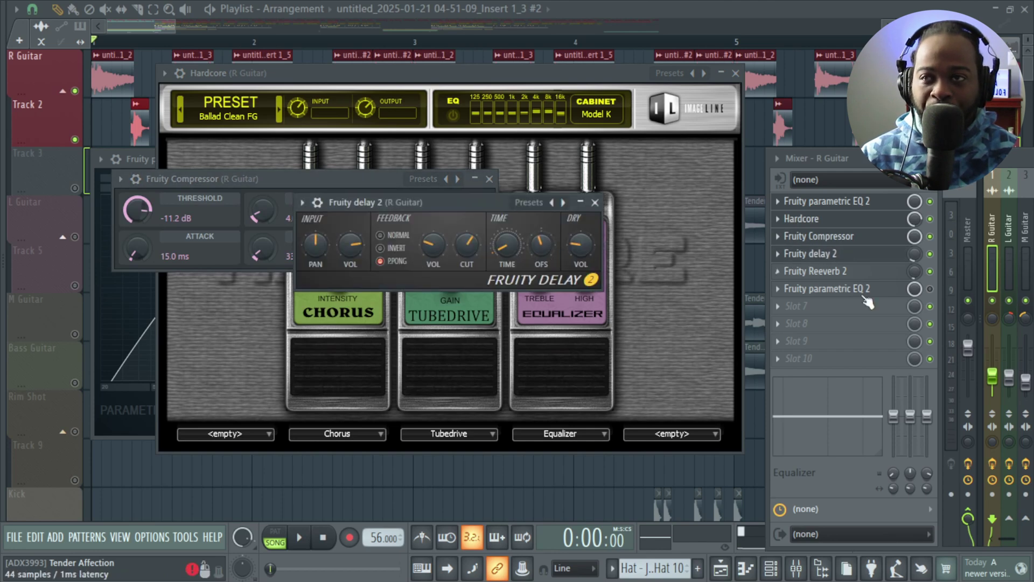
click(830, 271)
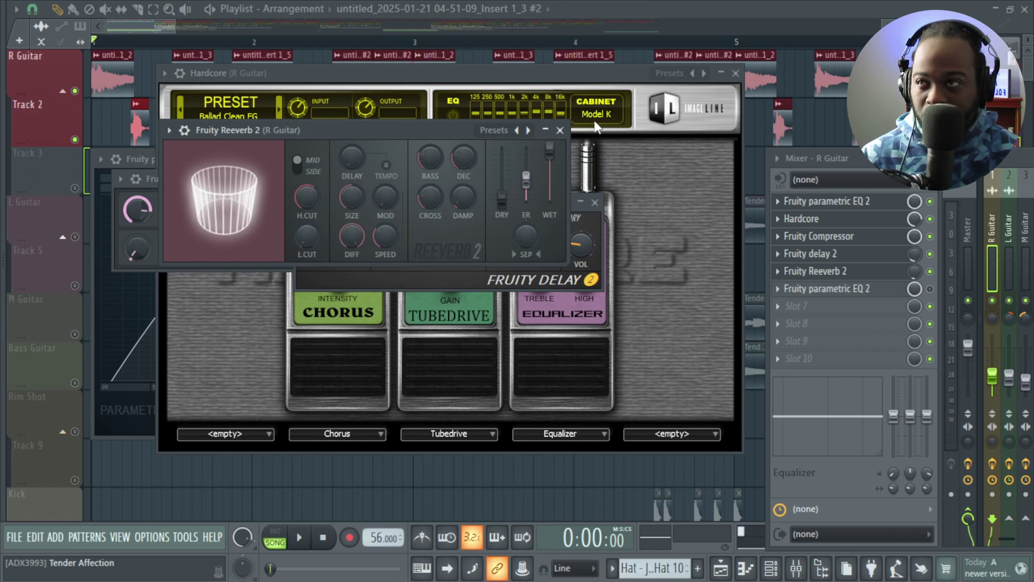
key(F12)
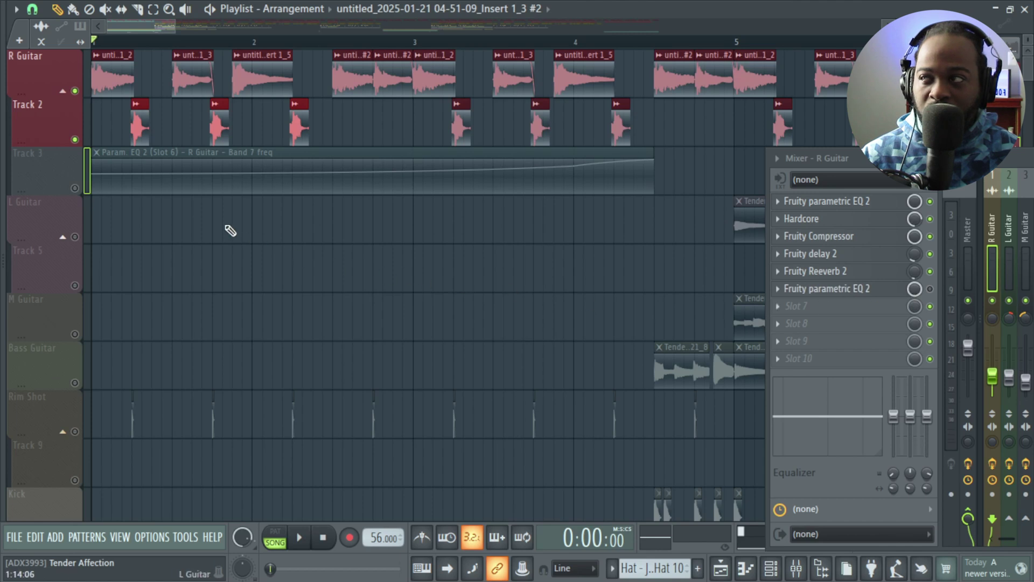
Unmute the EQ frequency automation on Track 3 and audition the intro with the R Guitar tracks, with the mixer hidden.
click(74, 188)
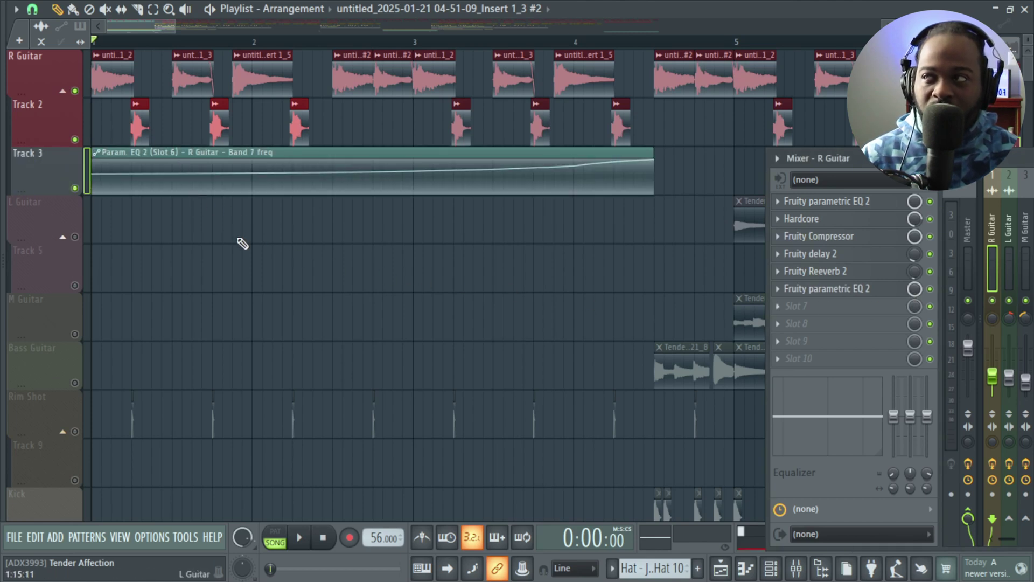
key(space)
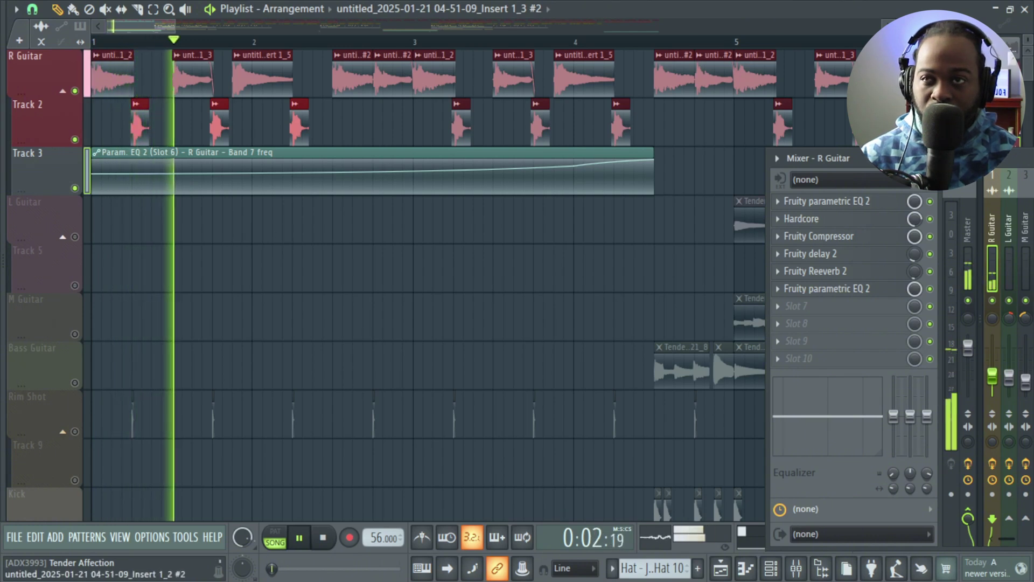
key(F9)
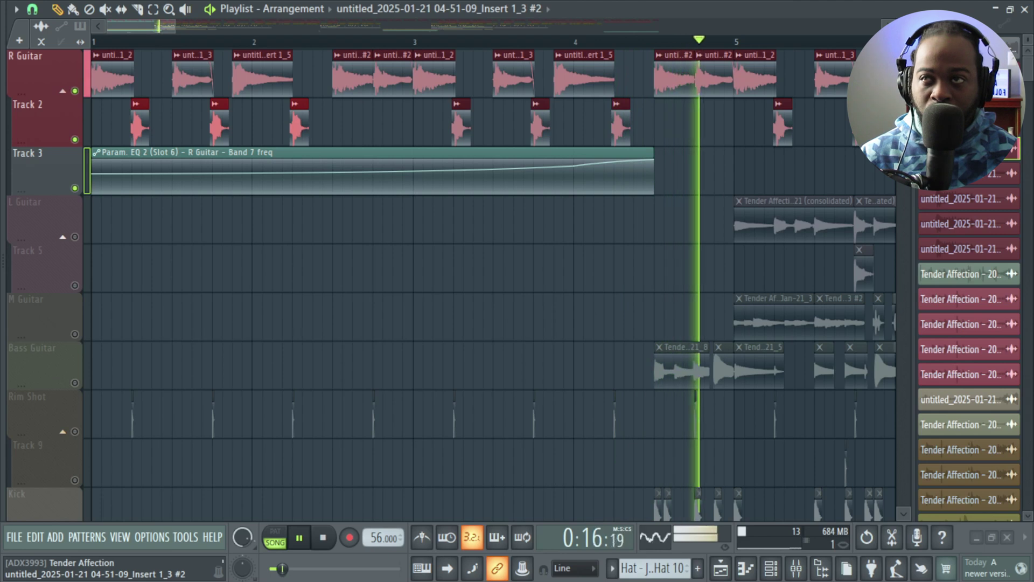
key(space)
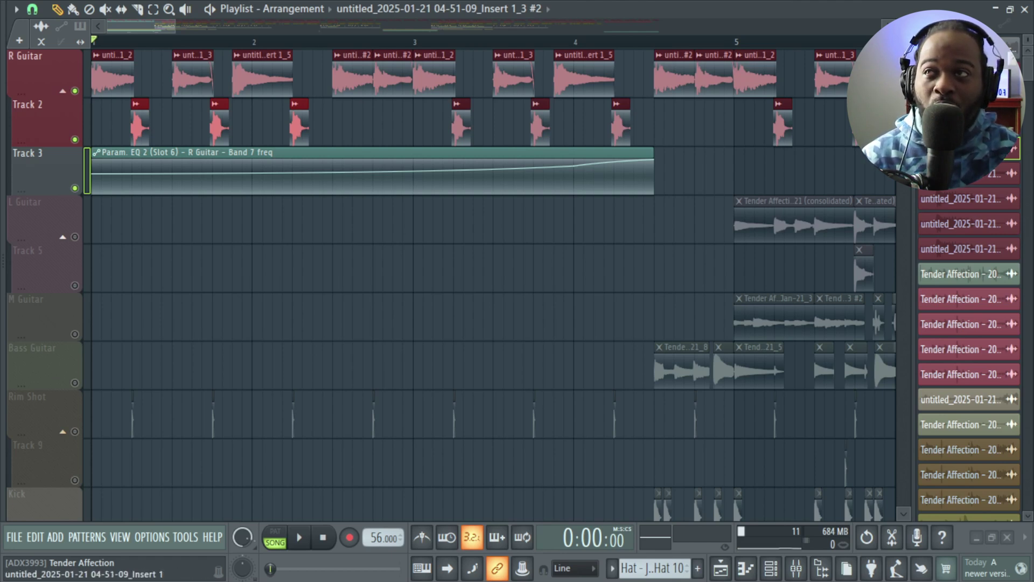
Recheck the time-stretching settings of the Insert 1_3 #2 clip on the R Guitar track.
double_click(393, 81)
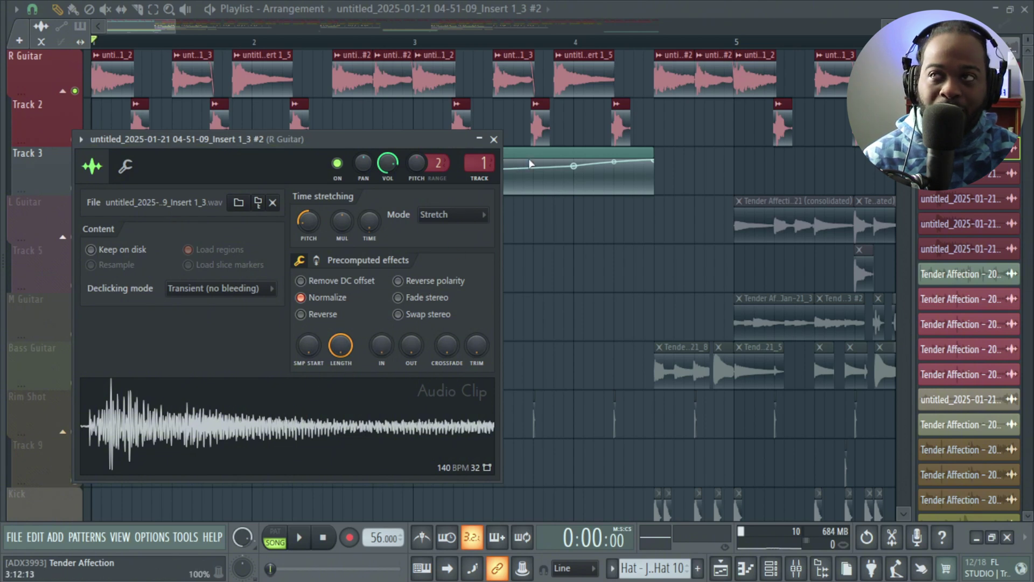
click(567, 147)
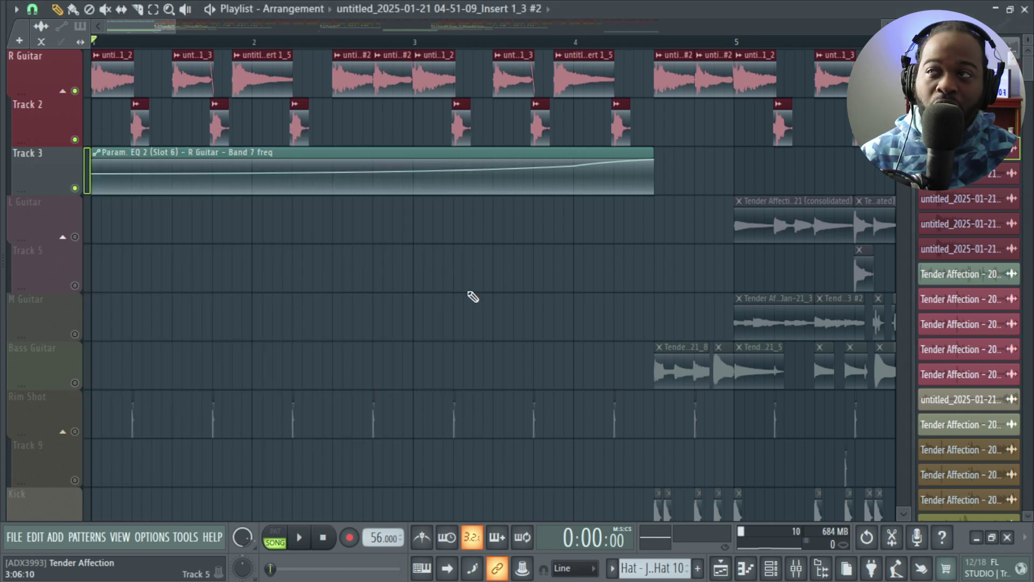
click(402, 75)
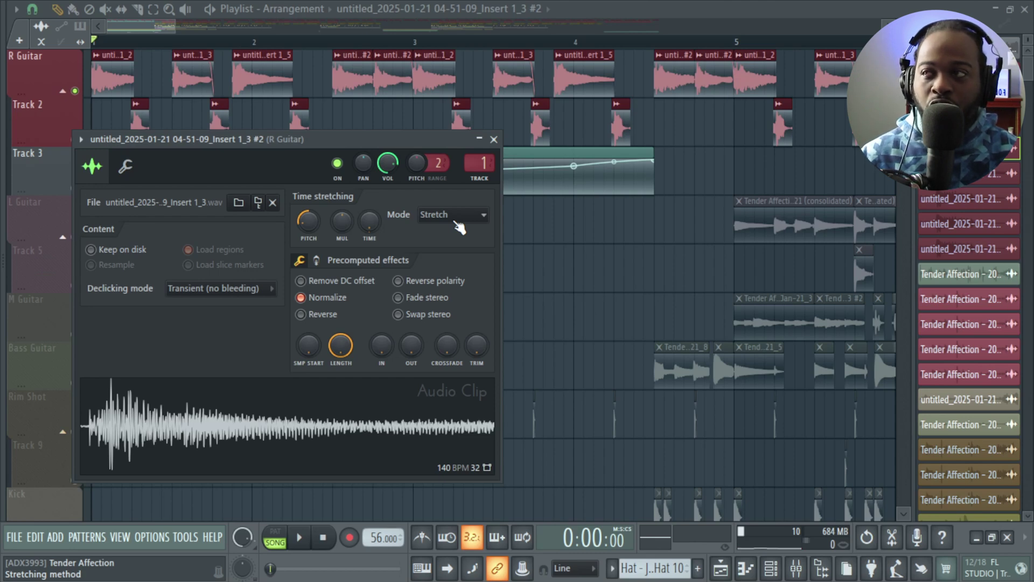
click(493, 139)
Place the playback position at bar 5 and solo the L Guitar track.
scroll(358, 258, down, 2)
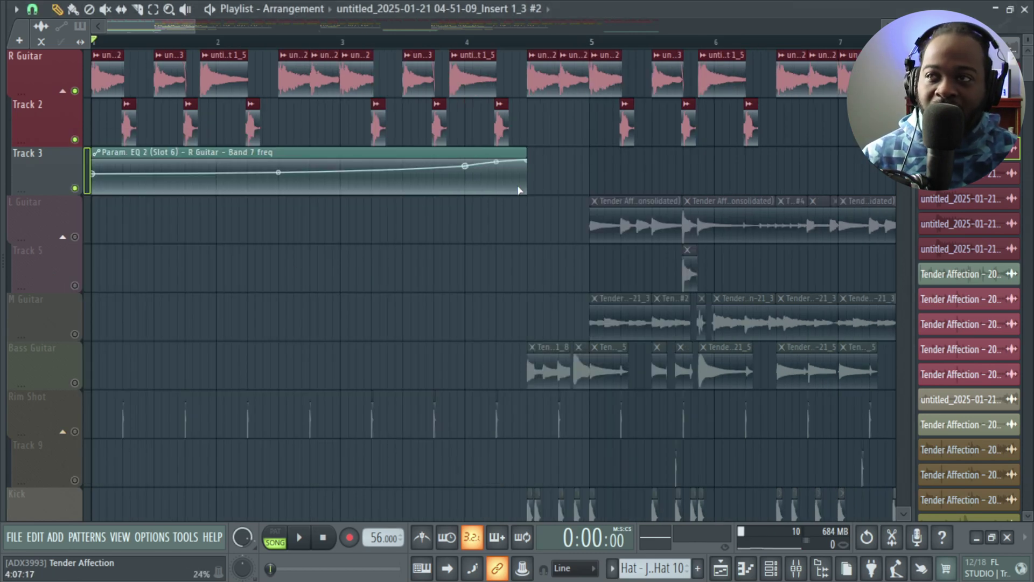
click(75, 238)
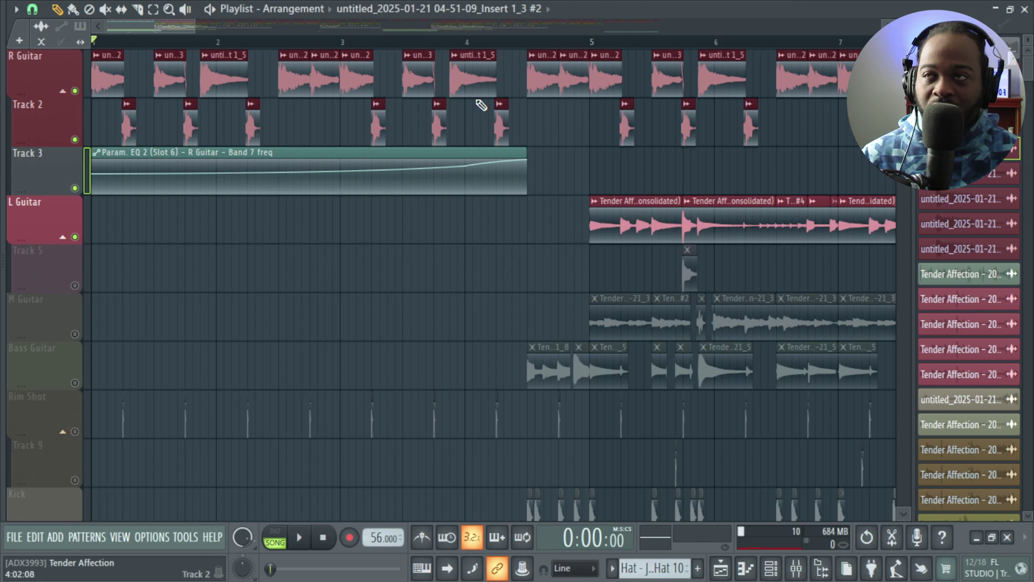
click(591, 42)
scroll(490, 254, right, 3)
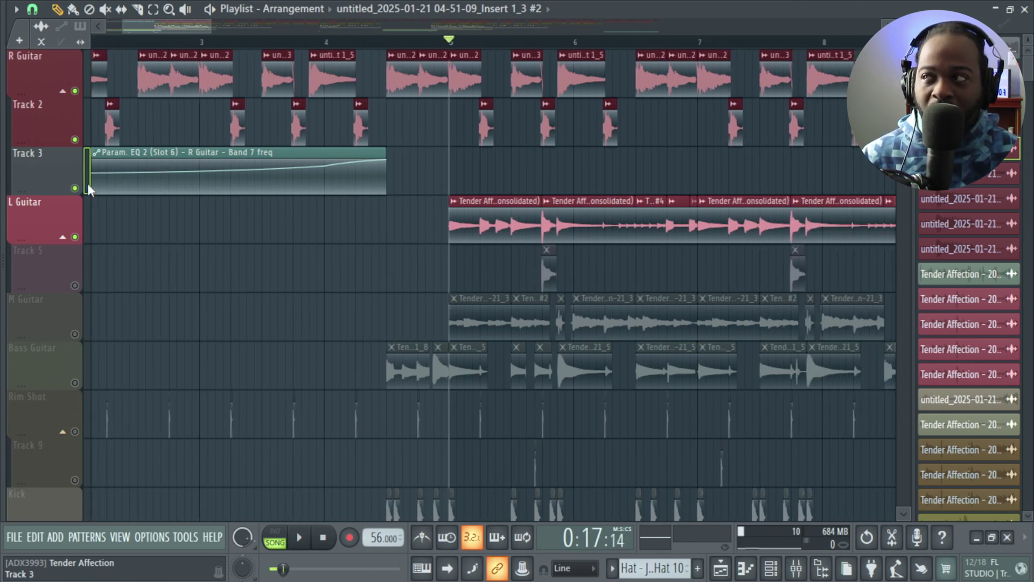
right_click(75, 238)
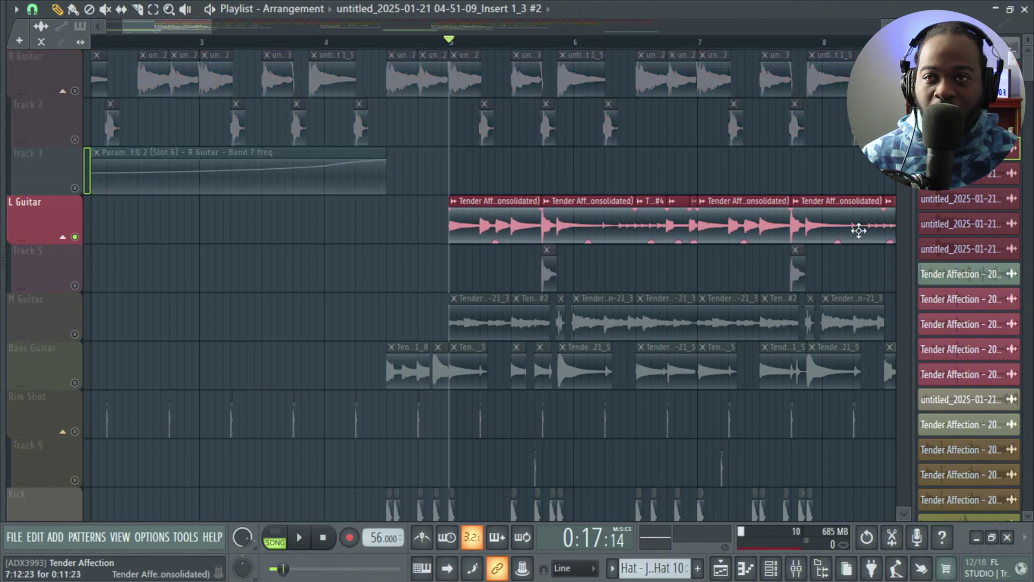
Review the time-stretching settings of the original Tender Affection - 2025-Jan-21 sample.
click(932, 275)
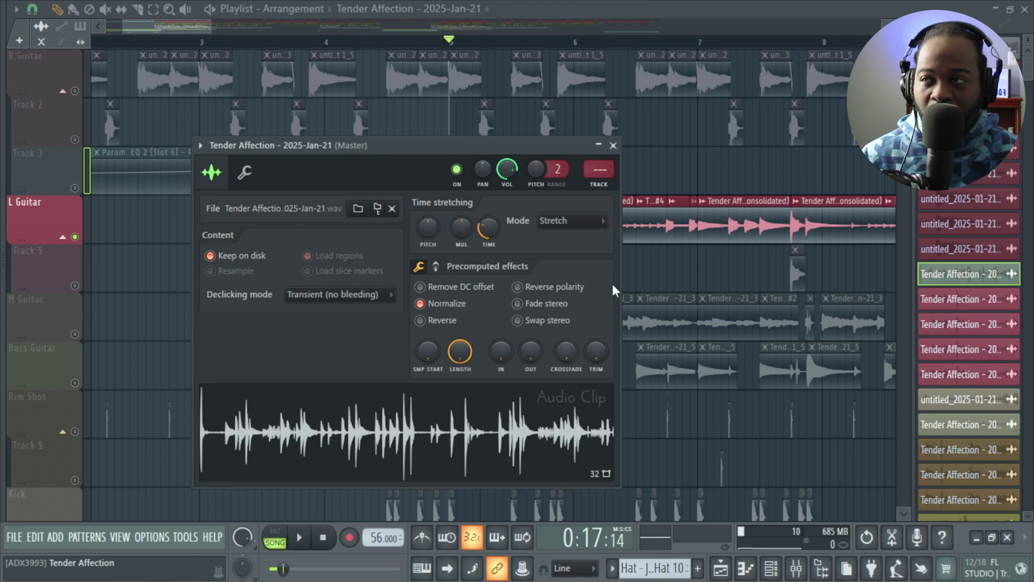
click(613, 145)
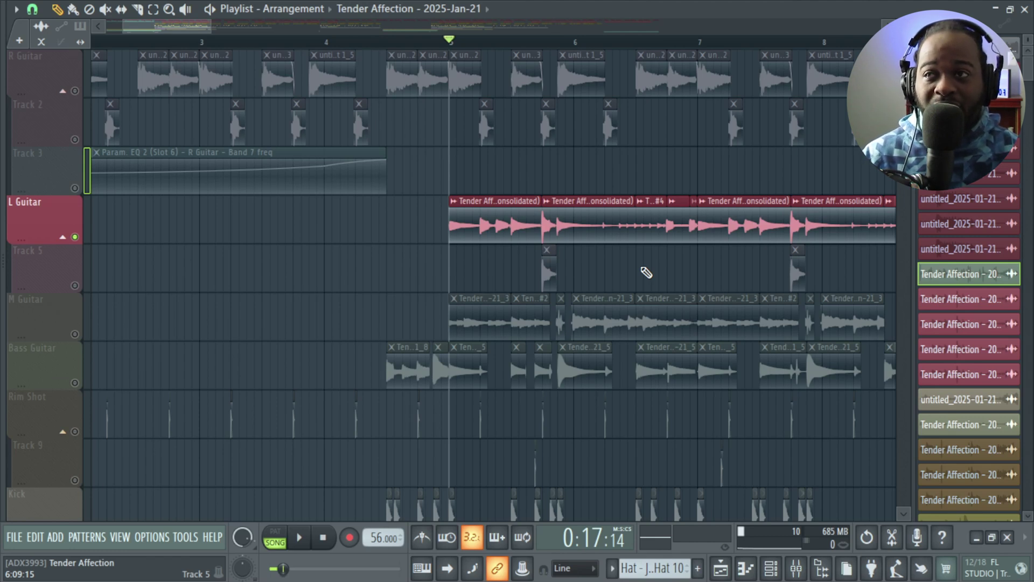
Unmute Track 5 and audition it together with the L Guitar track from bar 5.
click(75, 287)
key(space)
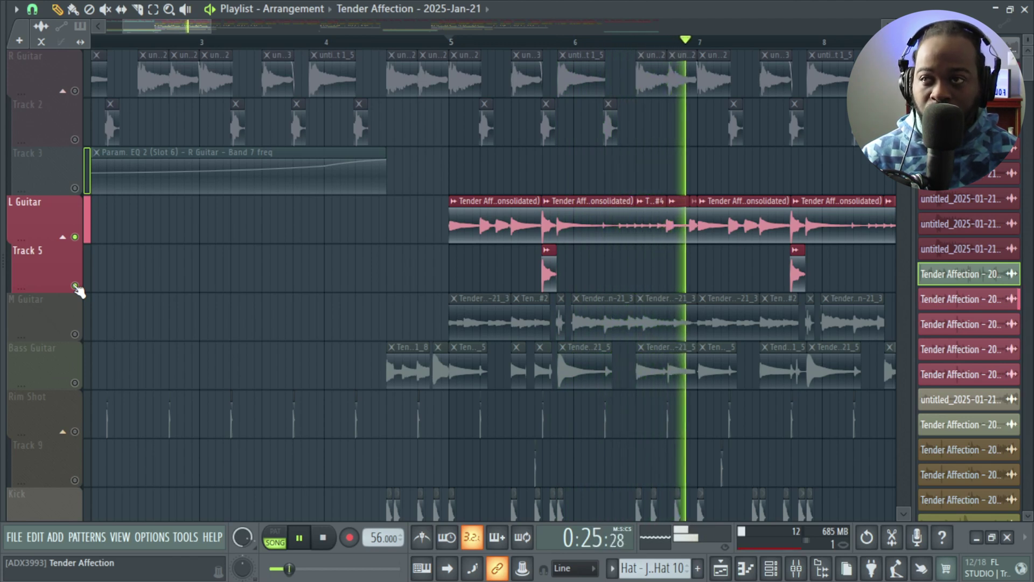
key(space)
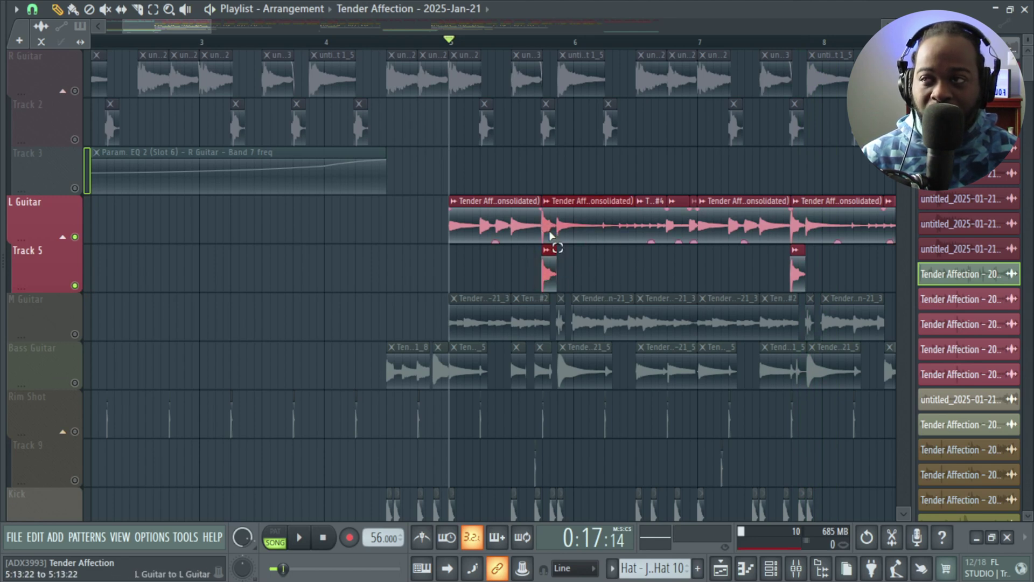
Review the first Track 5 chop and the L Guitar effects: Hardcore, Fruity parametric EQ 2, the compressor, Fruity delay 2 and Fruity Reeverb 2.
click(549, 280)
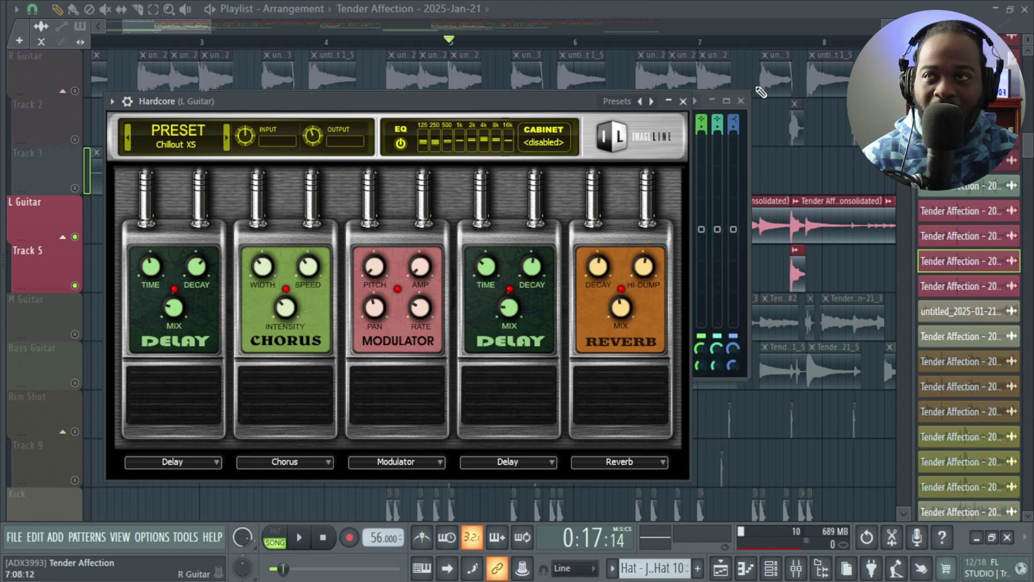
click(682, 101)
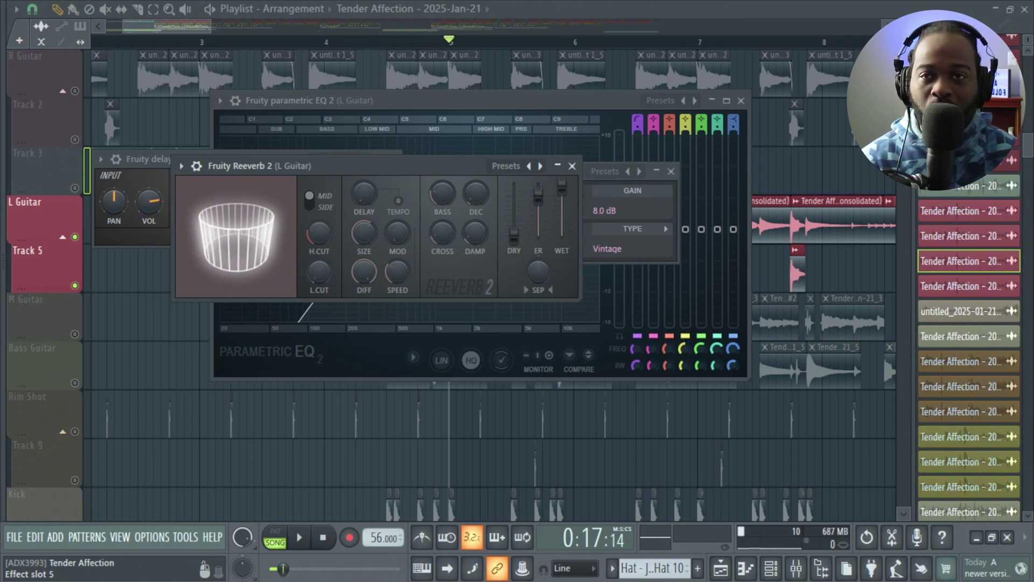
key(Escape)
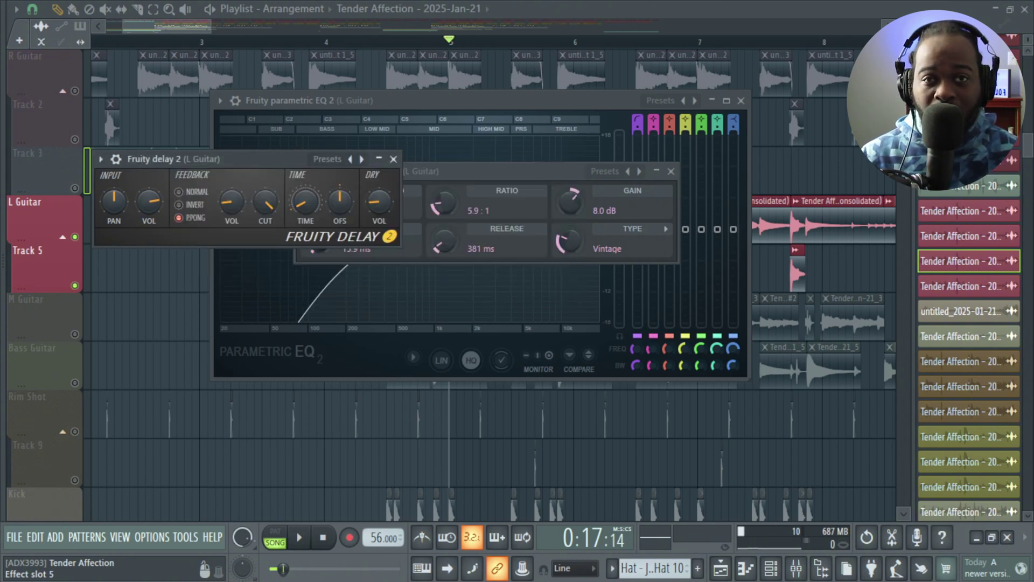
key(Escape)
key(F12)
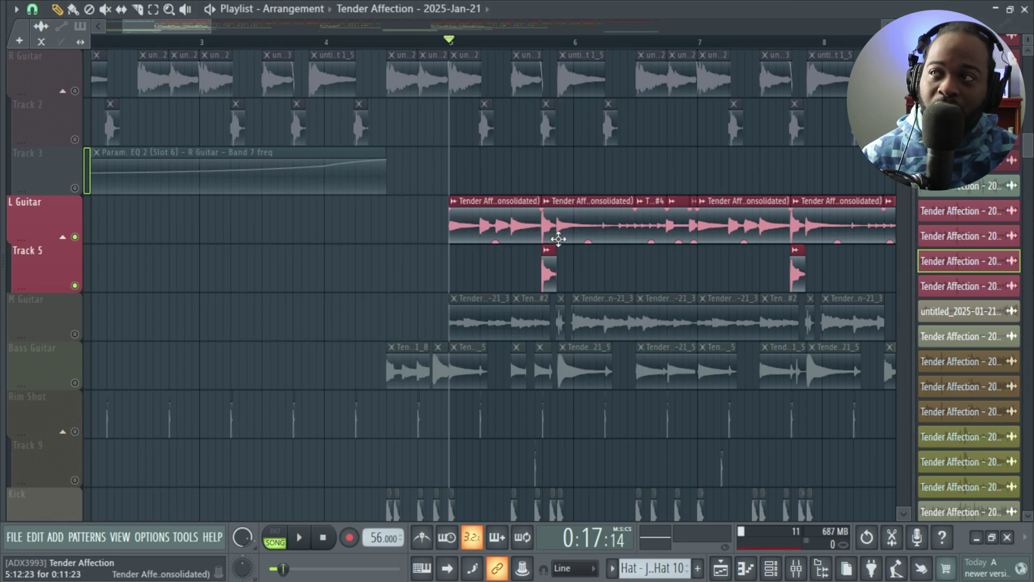
Unmute the R Guitar track, Track 2 and Track 3, and audition them with the L Guitar tracks from bar 5.
click(75, 91)
key(space)
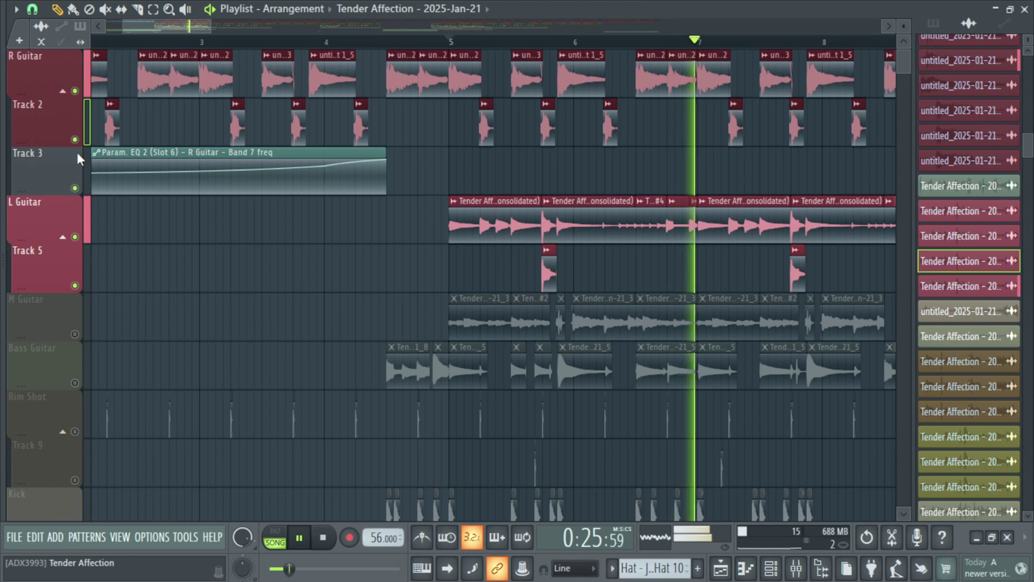
key(space)
Solo the M Guitar track and review its effects, including Hardcore, Fruity Reeverb 2 and Fruity parametric EQ 2.
click(75, 335)
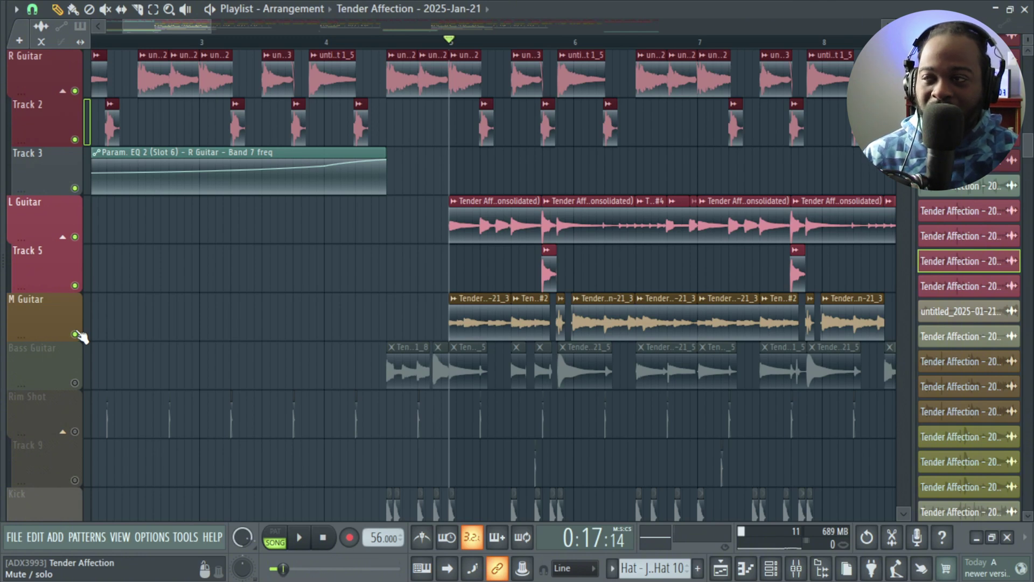
right_click(74, 334)
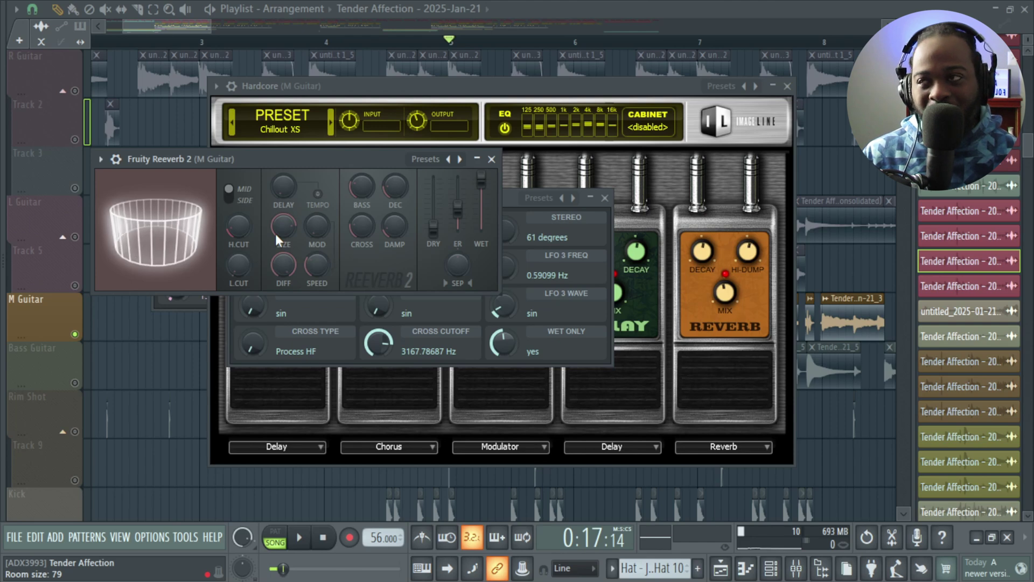
click(491, 158)
click(604, 198)
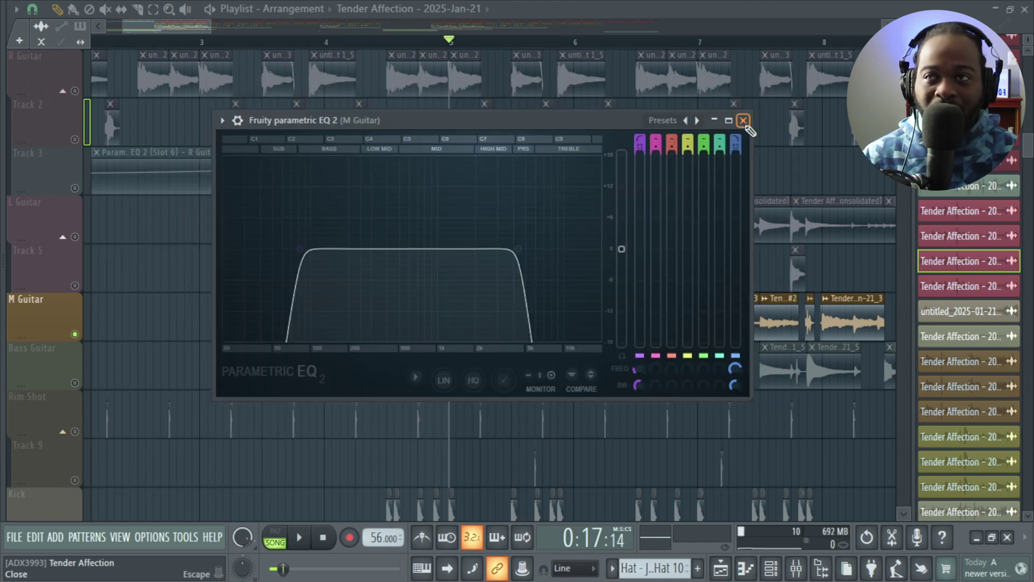
click(743, 116)
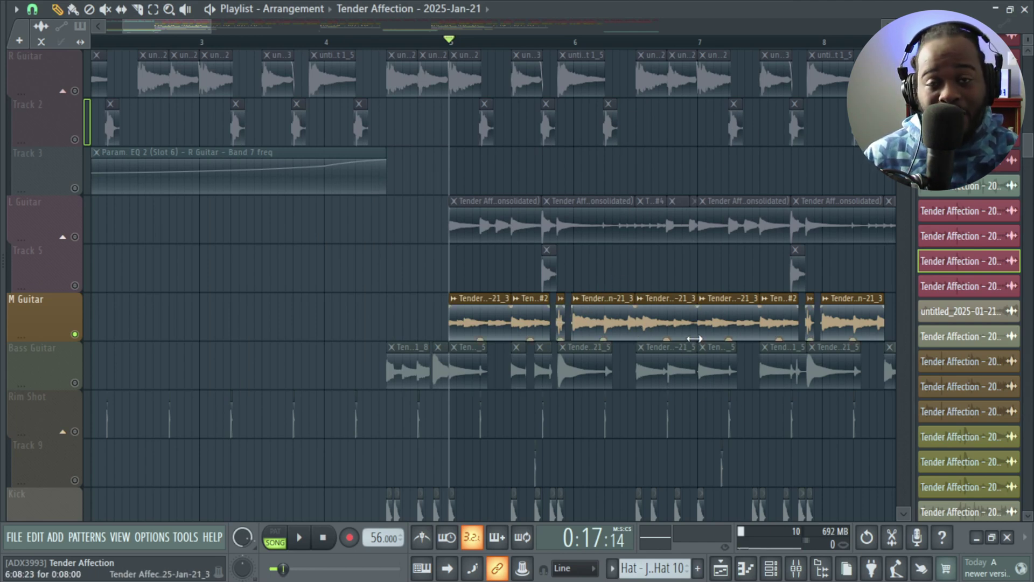
Audition the soloed M Guitar from bar 5, and select and play the short chop just before bar 6.
key(space)
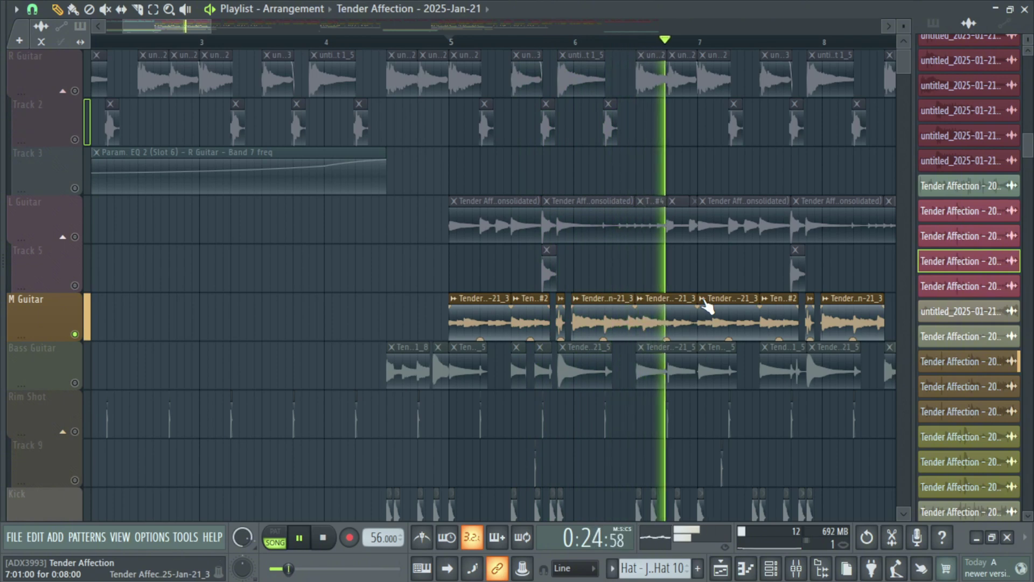
key(space)
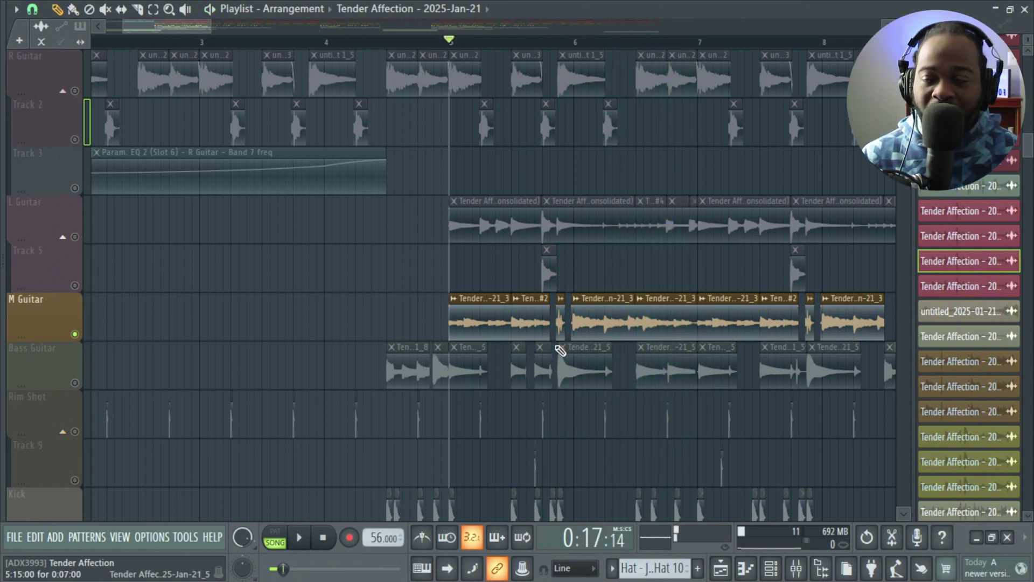
scroll(520, 349, up, 3)
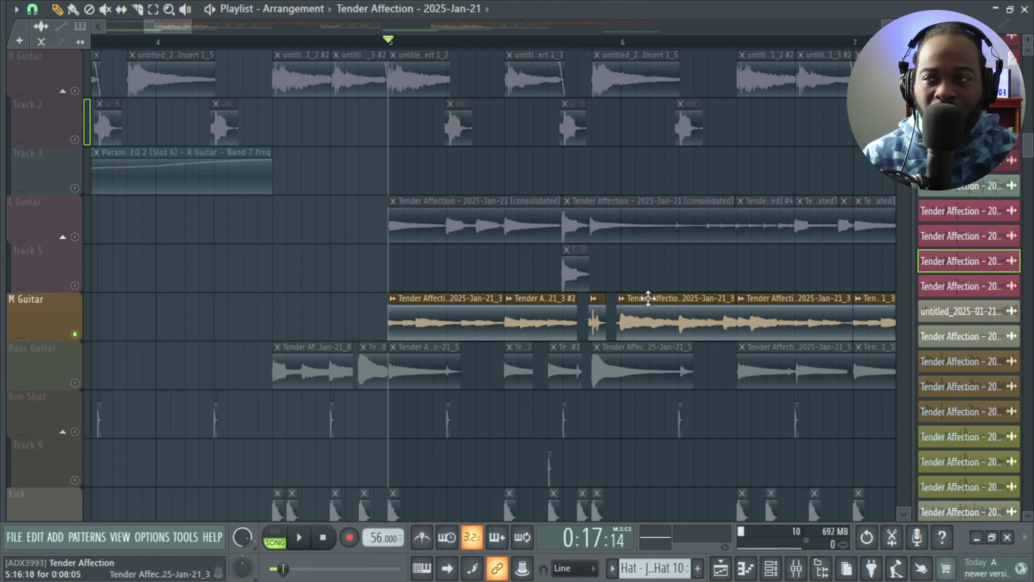
scroll(636, 298, up, 2)
drag(604, 288, 585, 340)
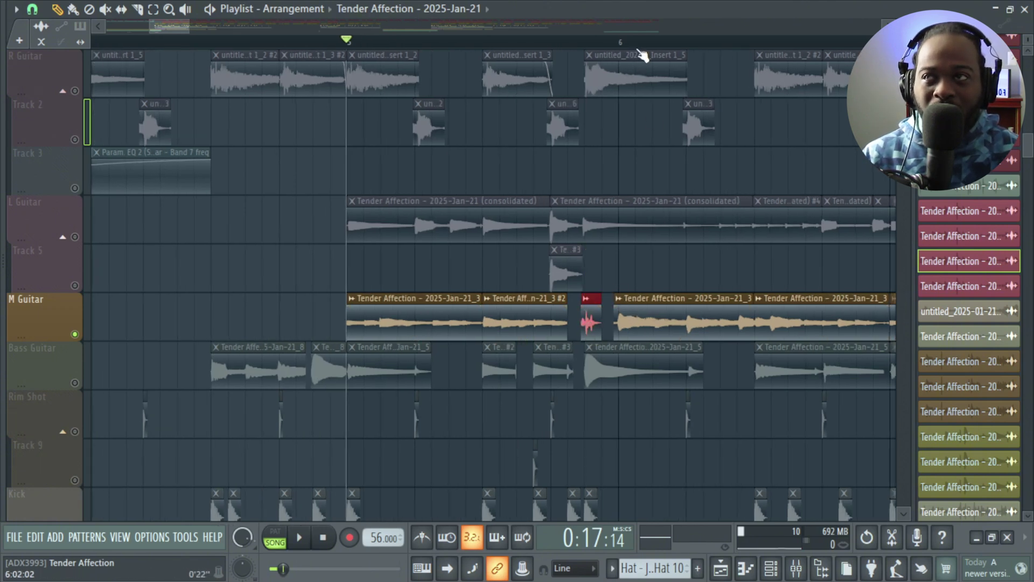
click(583, 43)
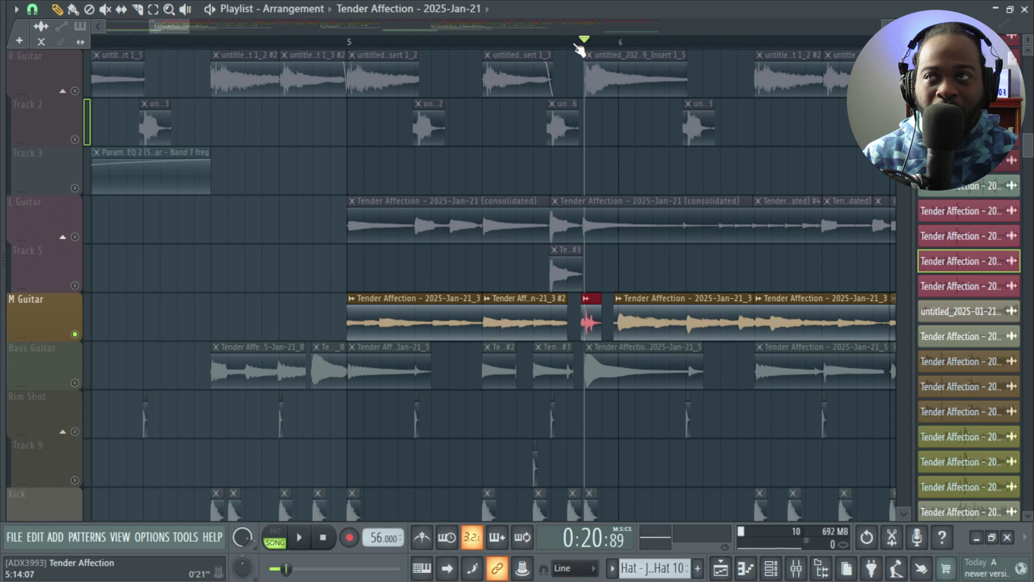
click(571, 43)
key(space)
key(space)
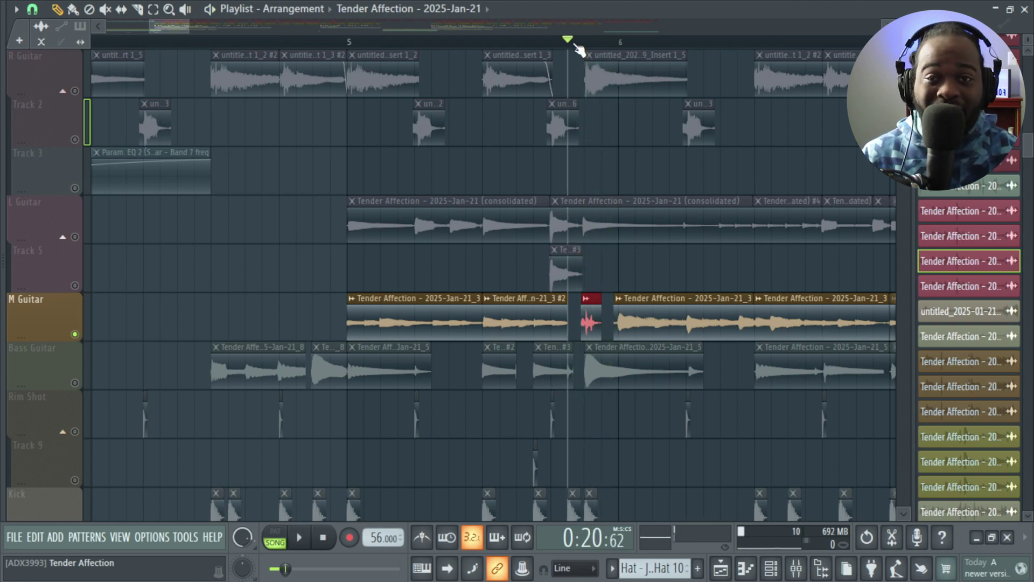
Unmute the R Guitar and L Guitar tracks down to Track 5 and audition them with M Guitar from bar 5.
click(346, 43)
drag(75, 91, 78, 288)
key(space)
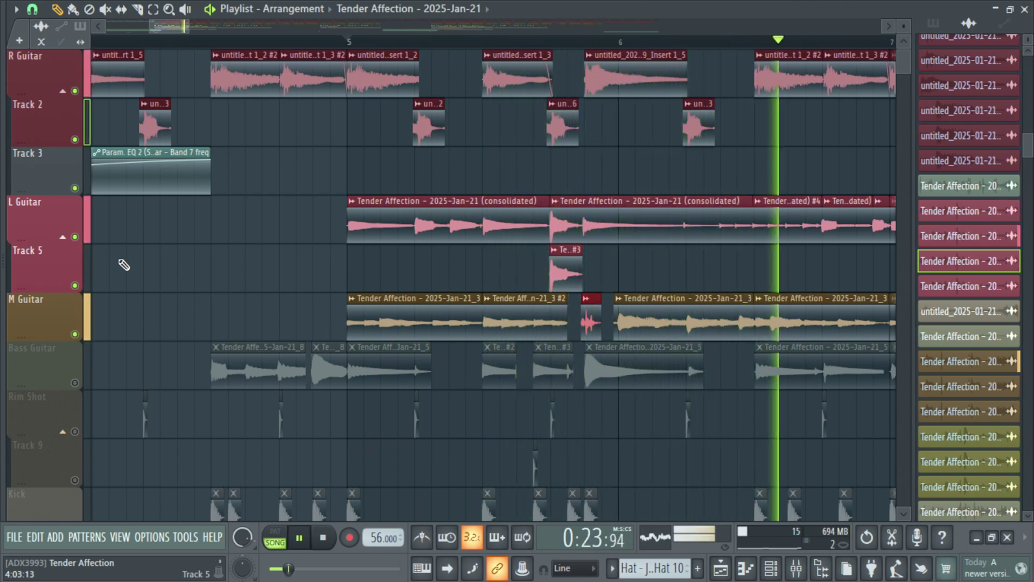
key(space)
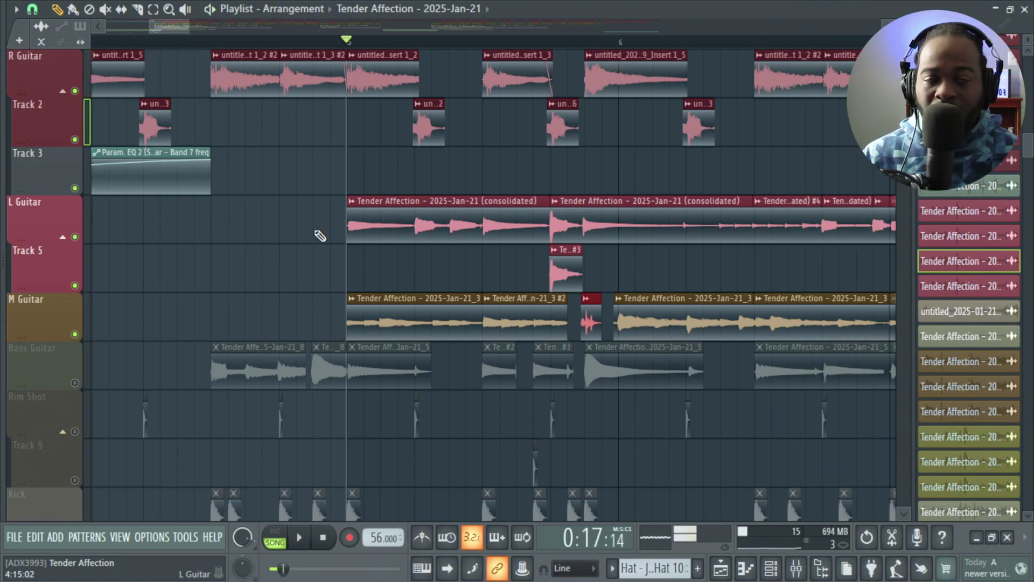
Check the panning of the guitar tracks in the mixer.
key(F9)
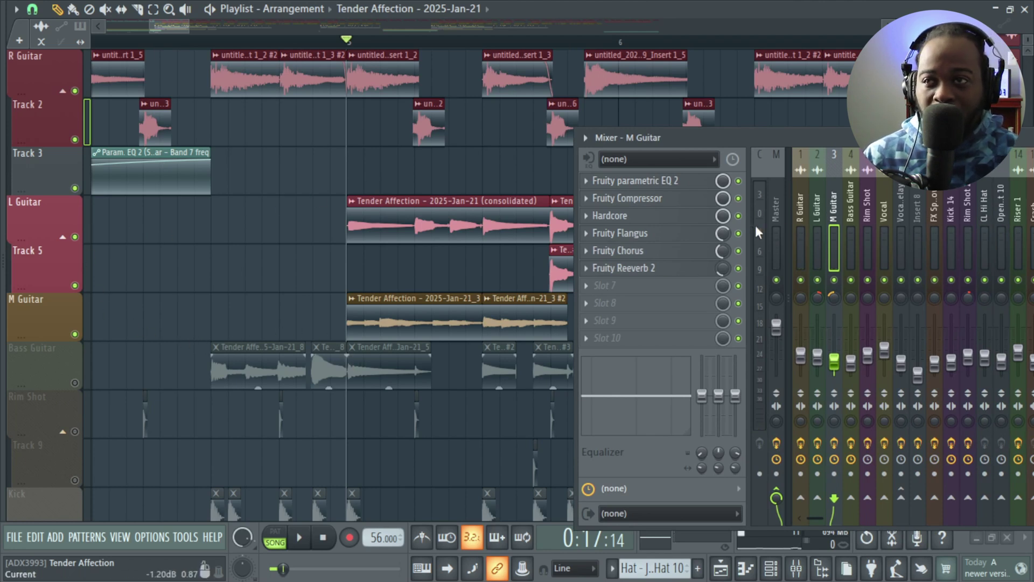
drag(825, 305, 825, 297)
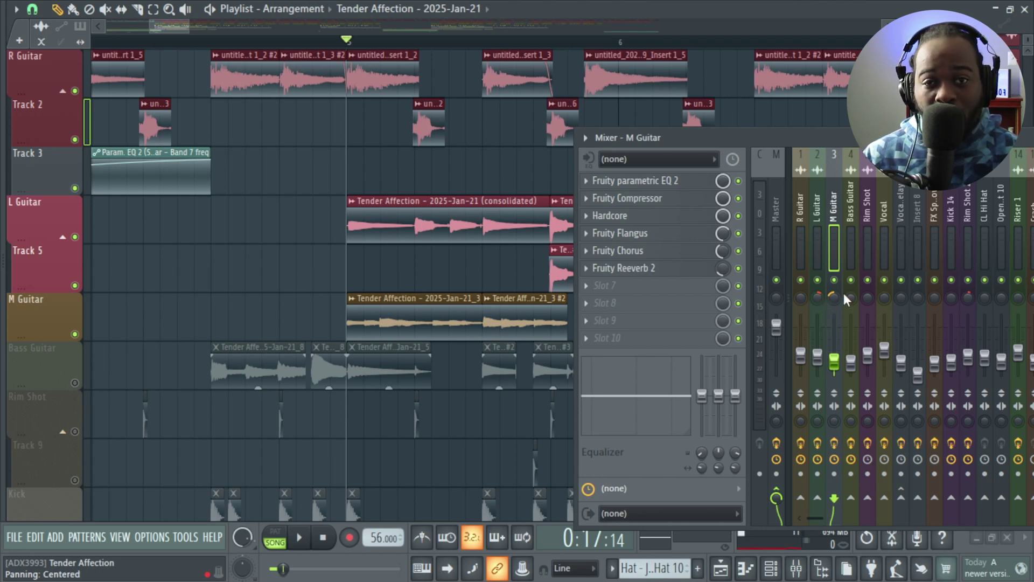
key(F9)
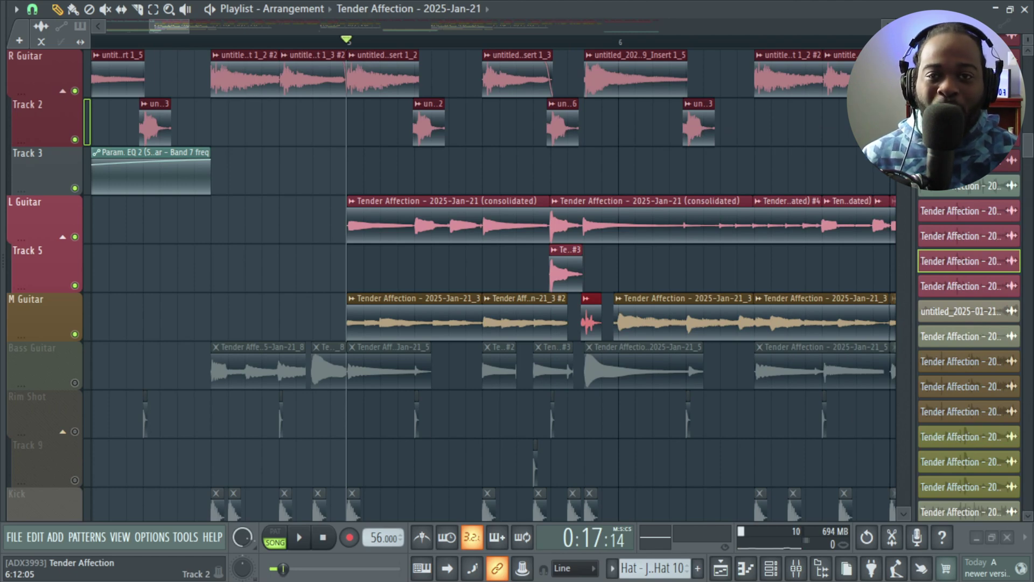
Solo the Bass Guitar track and review the pitch shift of its Tender Affection - 2025-Jan-21_5 clip.
click(32, 356)
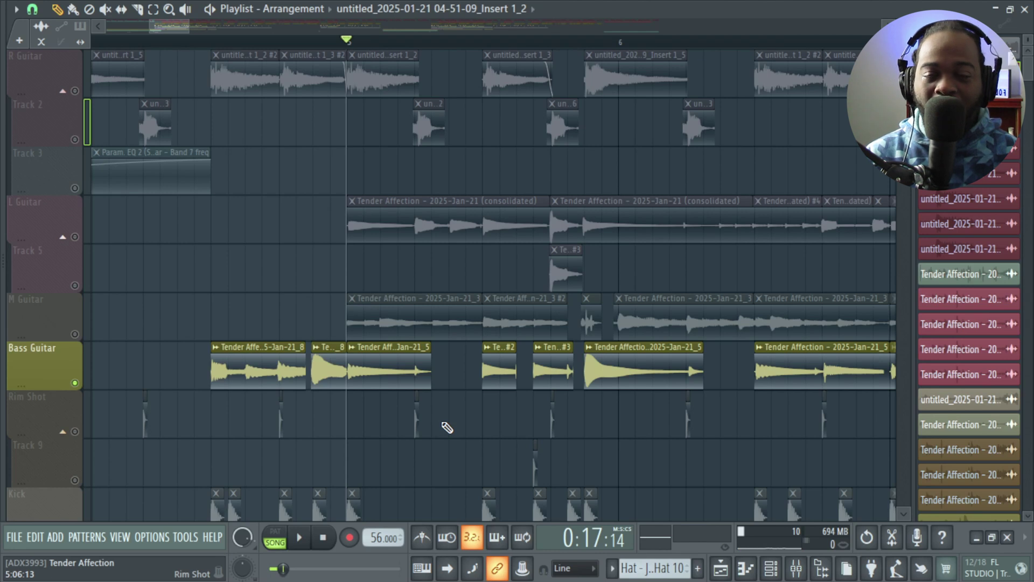
double_click(402, 373)
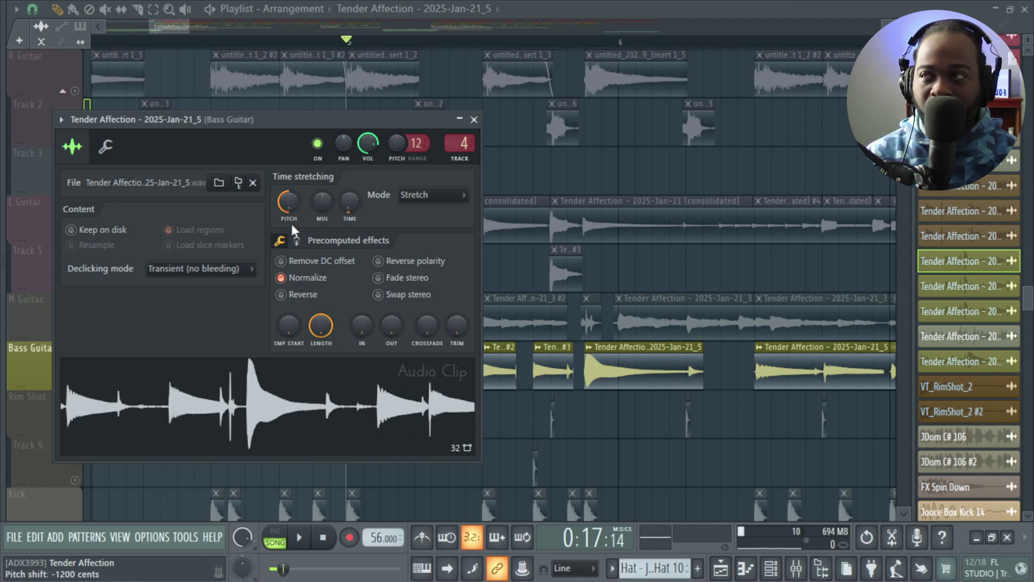
click(474, 119)
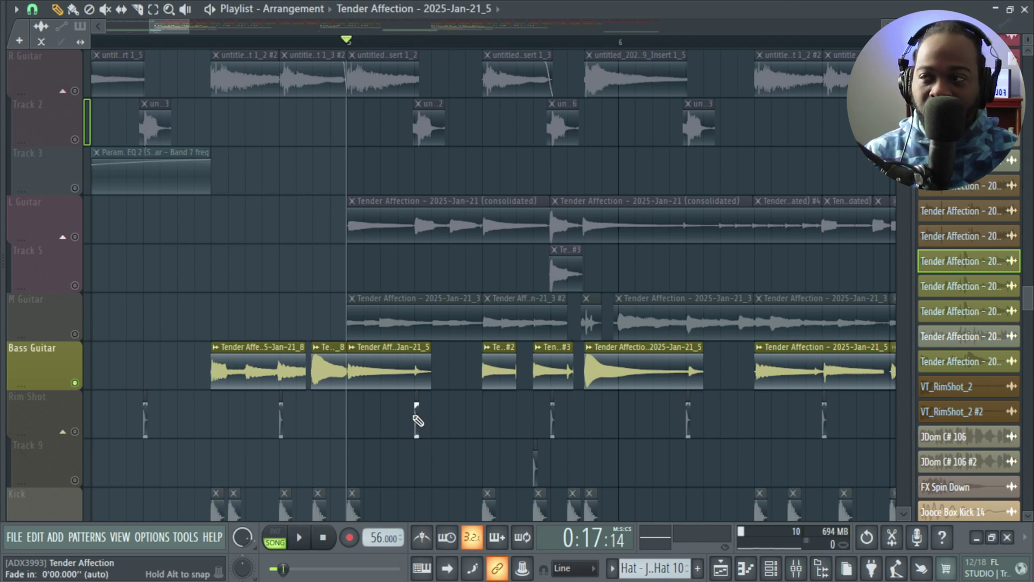
Audition the soloed Bass Guitar track from bar 5 and from shortly after it, returning the playback position to bar 5.
key(space)
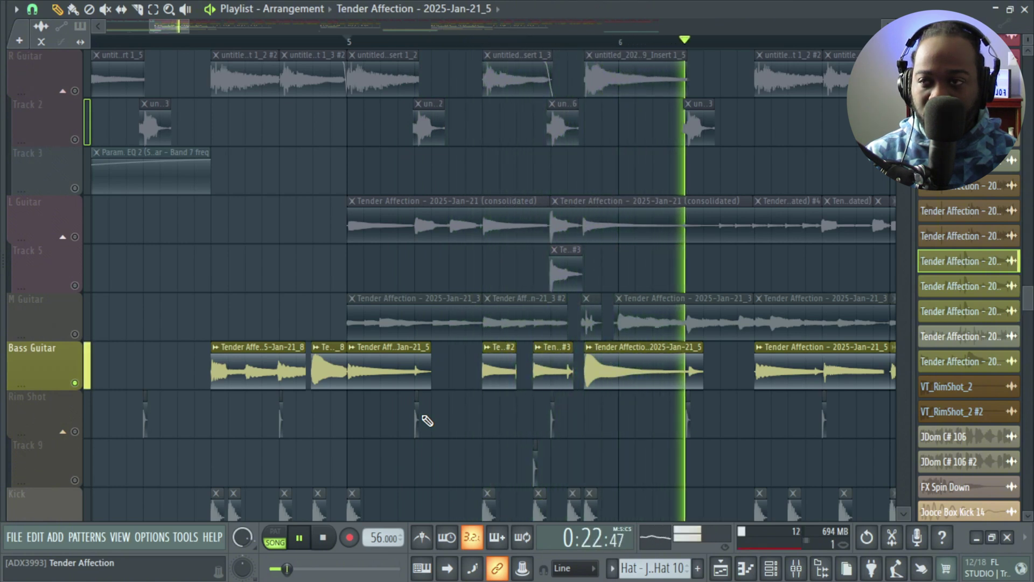
key(space)
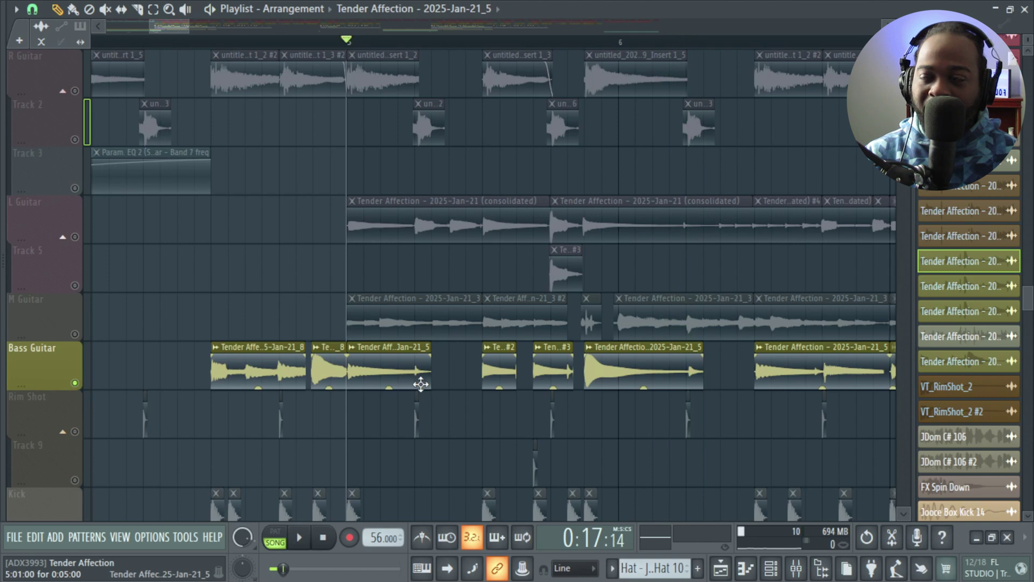
click(402, 43)
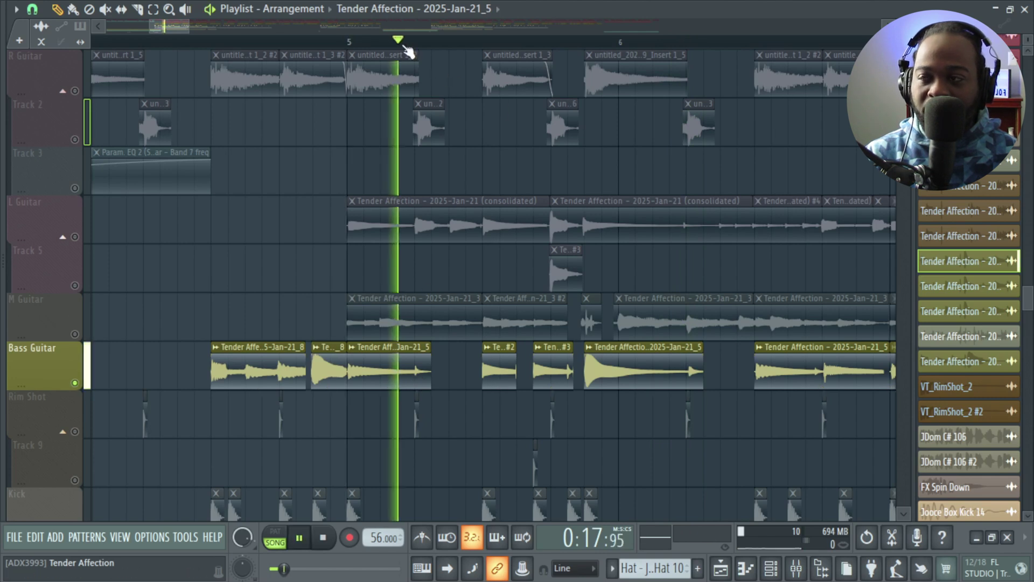
key(space)
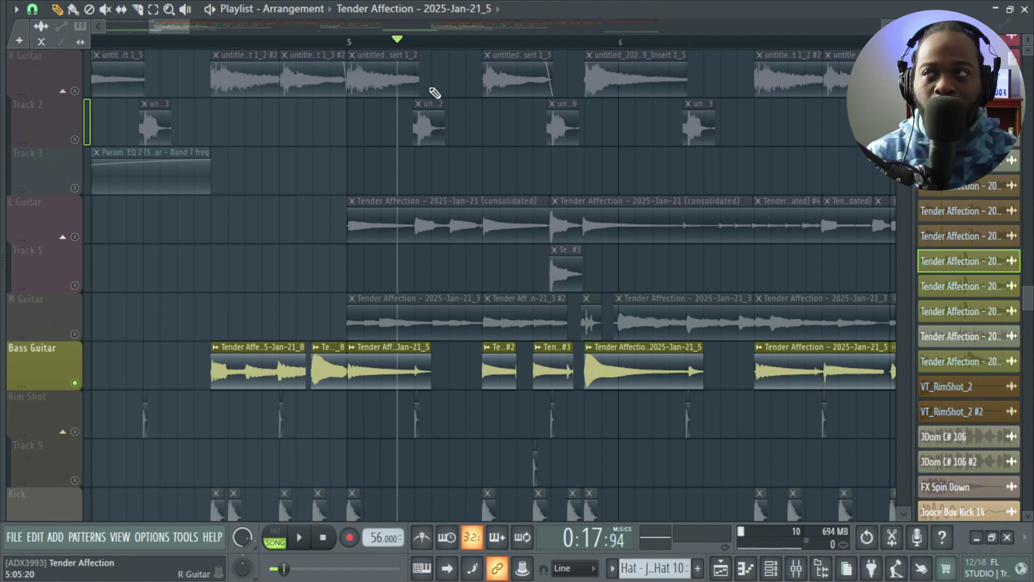
click(349, 42)
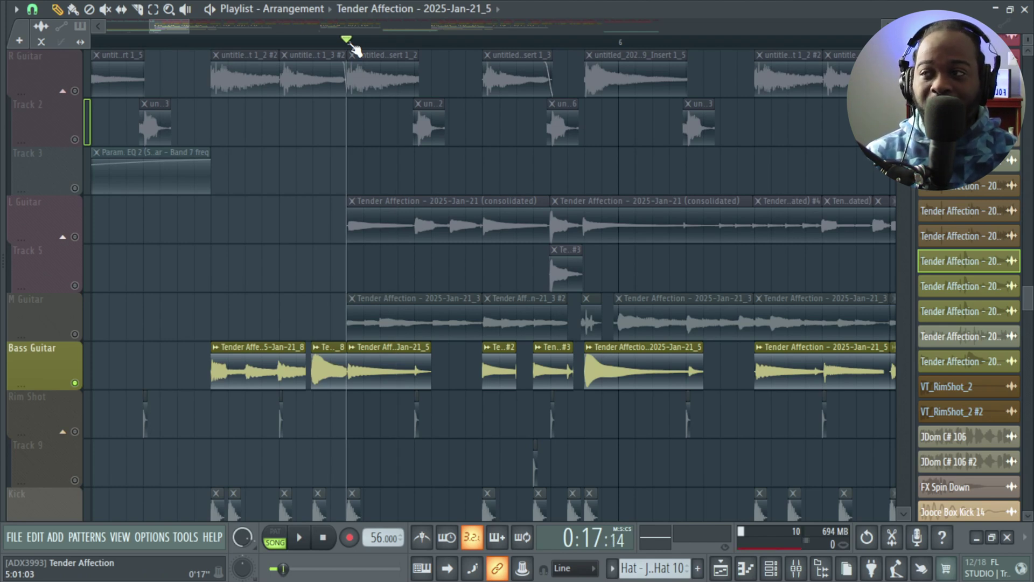
Highlight the last two Bass Guitar clips before and around bar 6 for inspection, and clear the selection.
ctrl+click(559, 372)
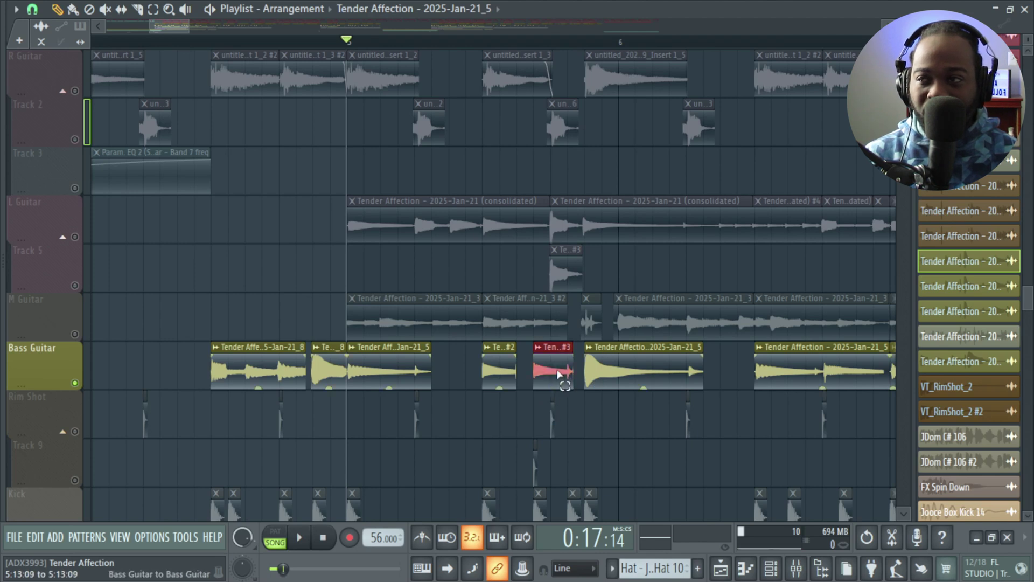
ctrl+click(637, 378)
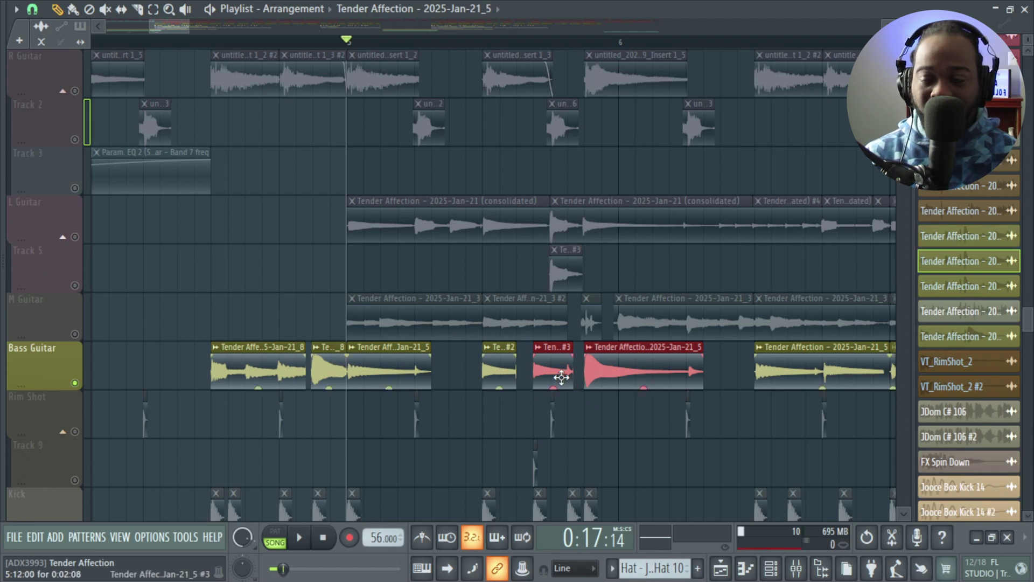
click(586, 433)
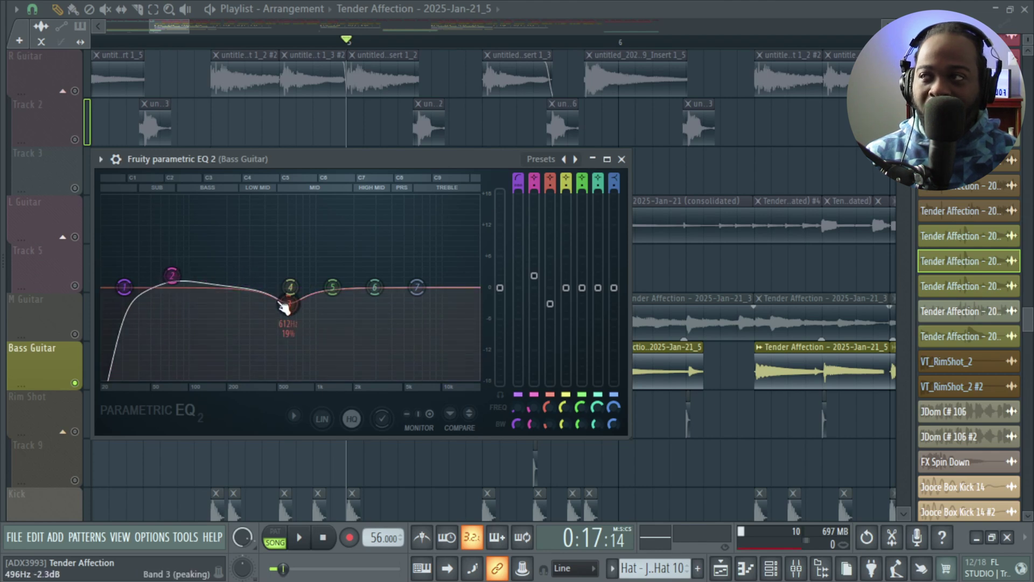
Review the Bass Guitar effects chain: both Fruity Parametric EQ 2 instances, Fruity Compressor and Fruity Fast Dist.
click(622, 159)
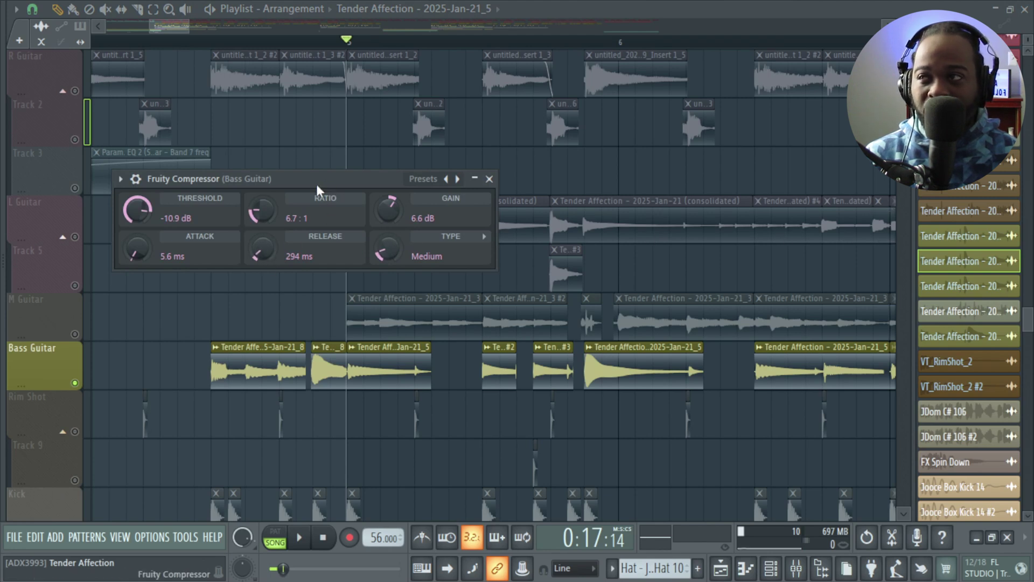
drag(315, 182, 378, 201)
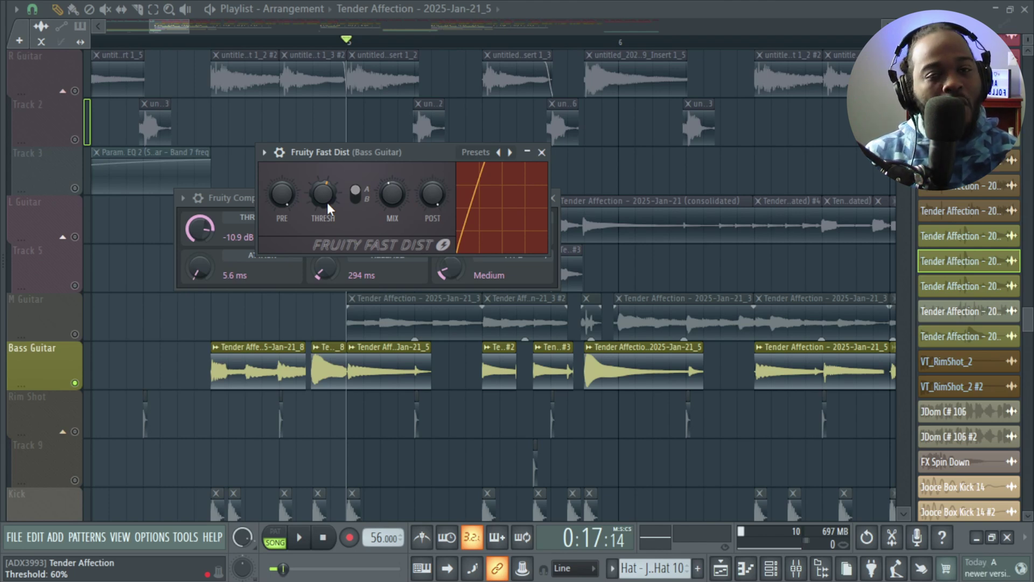
click(542, 152)
click(550, 198)
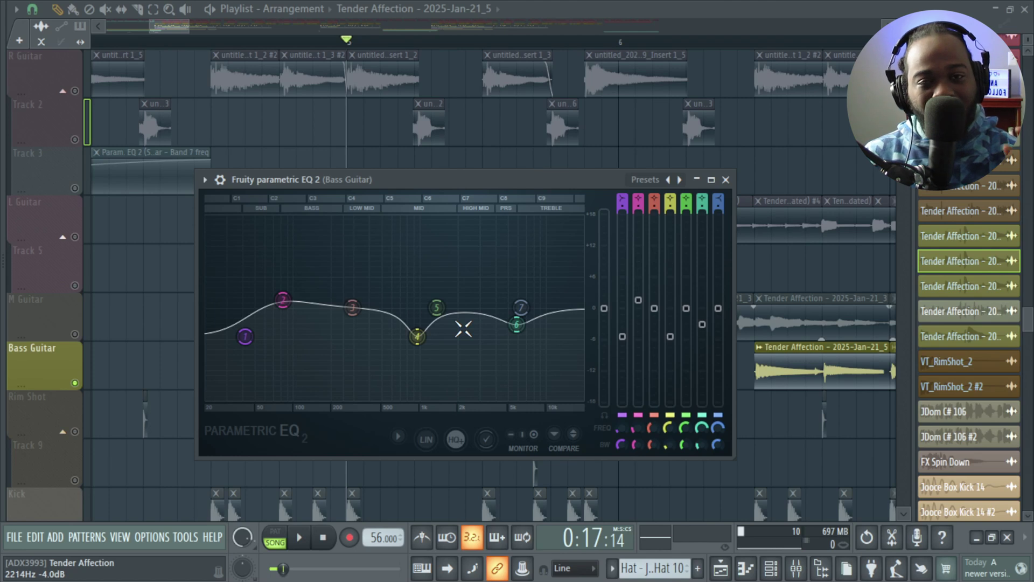
click(726, 179)
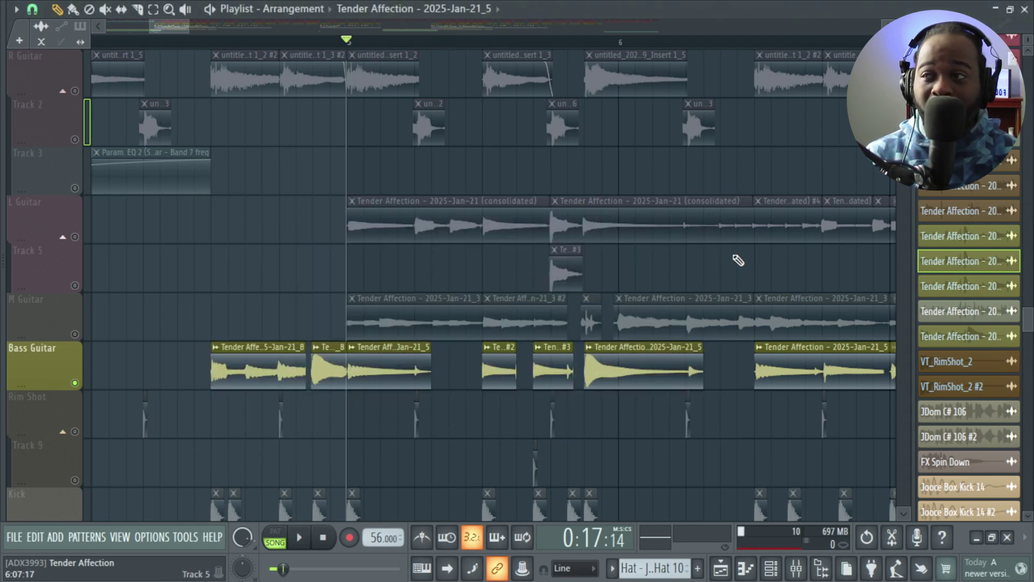
Audition the soloed Bass Guitar track from its first clip before bar 5, selecting that clip and playing it again.
click(211, 47)
key(space)
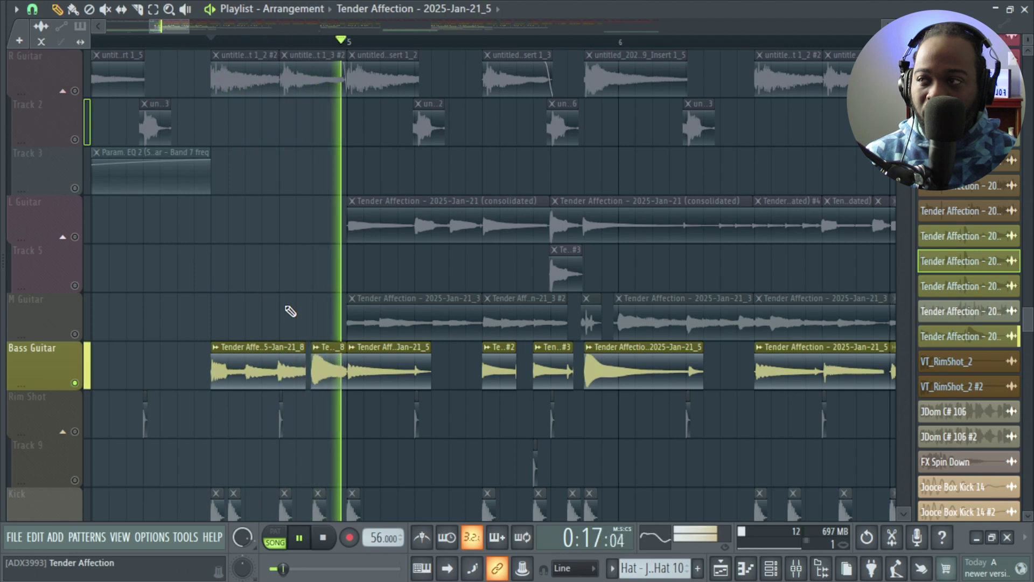
key(space)
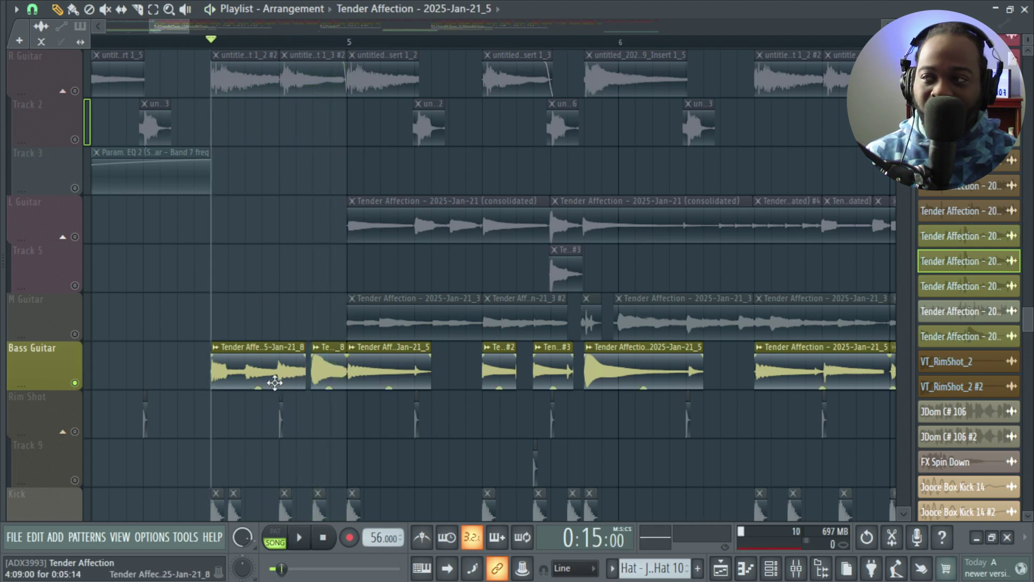
click(257, 367)
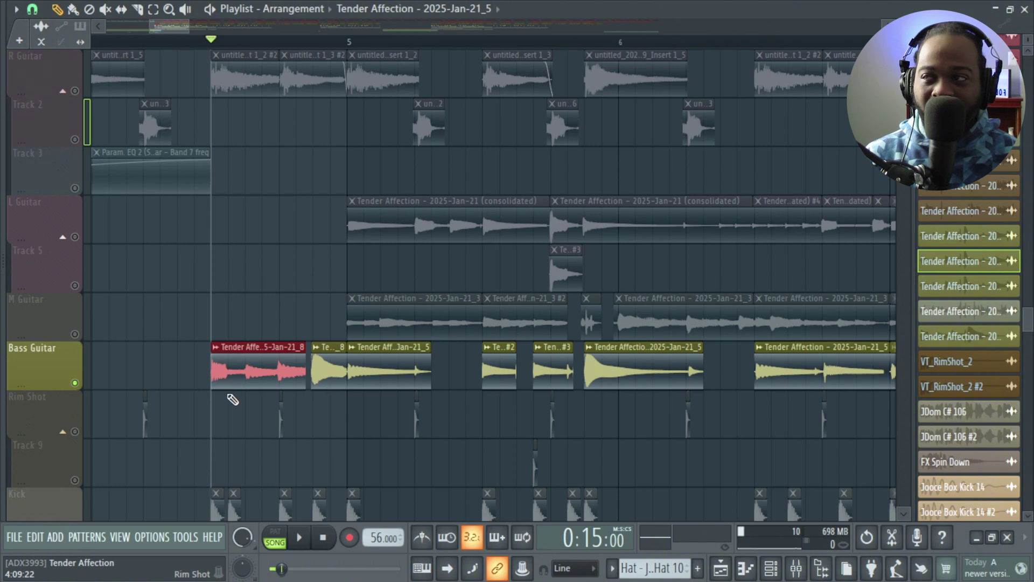
key(space)
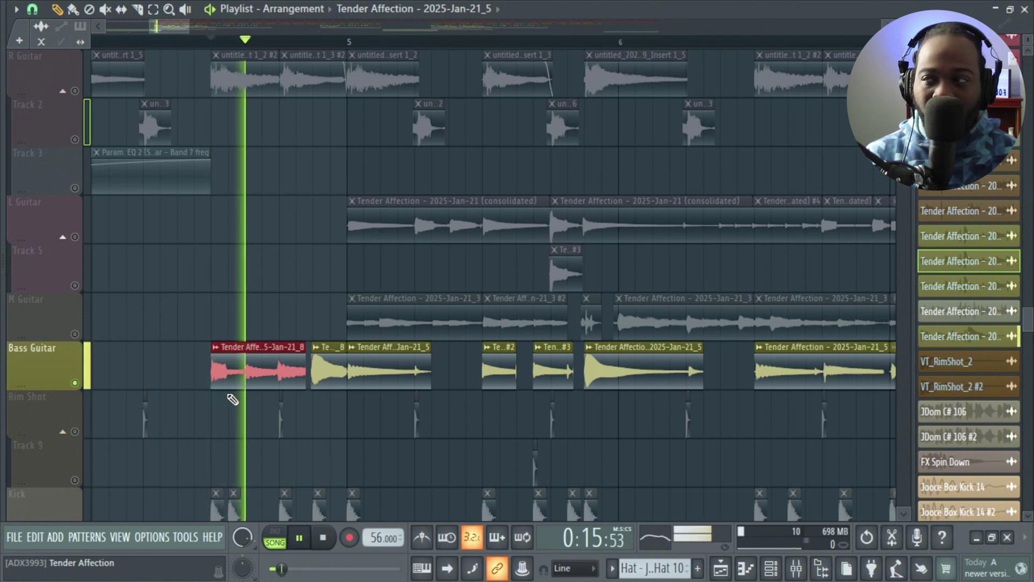
key(space)
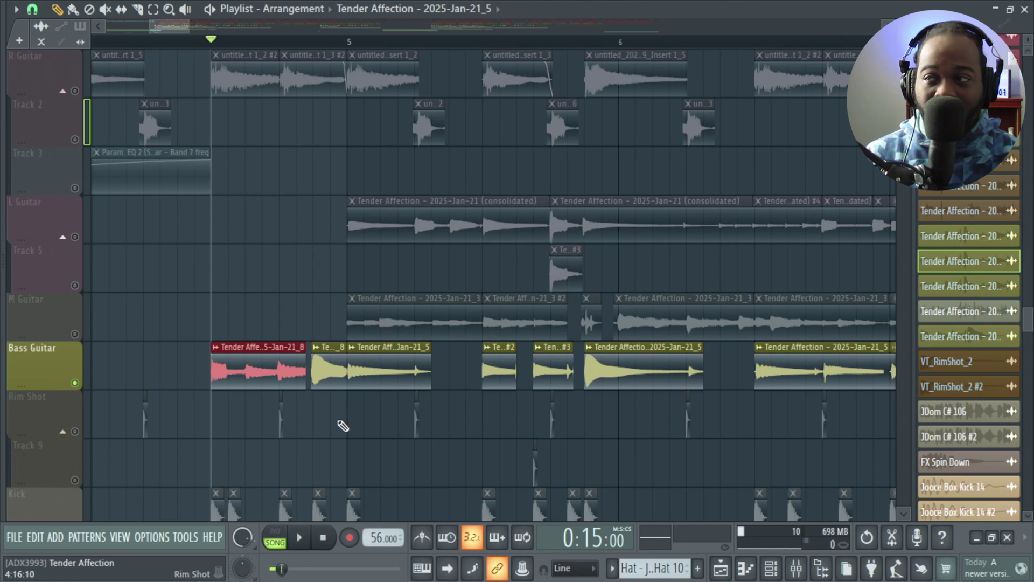
Unmute the tracks from R Guitar down to M Guitar and audition them together with Bass Guitar from its first clip.
click(75, 333)
key(space)
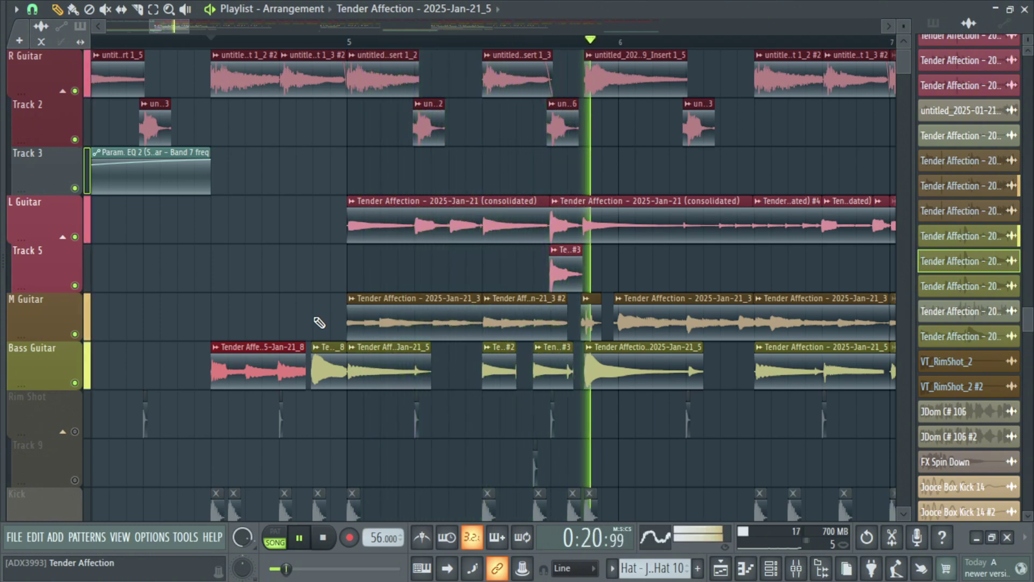
key(space)
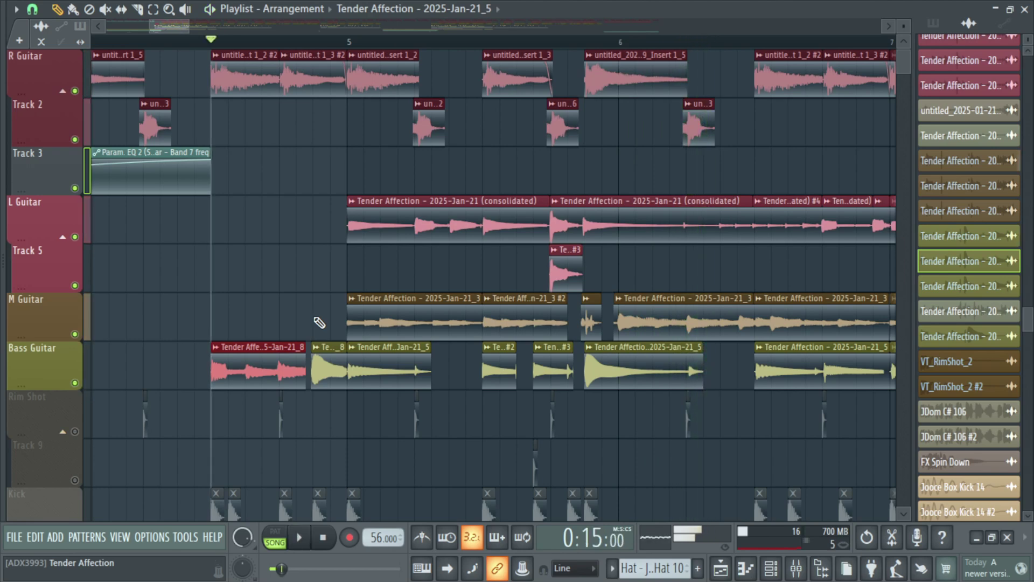
Solo the Bass Guitar track again and audition its clips further along the arrangement, including from bar 9.
scroll(463, 342, down, 5)
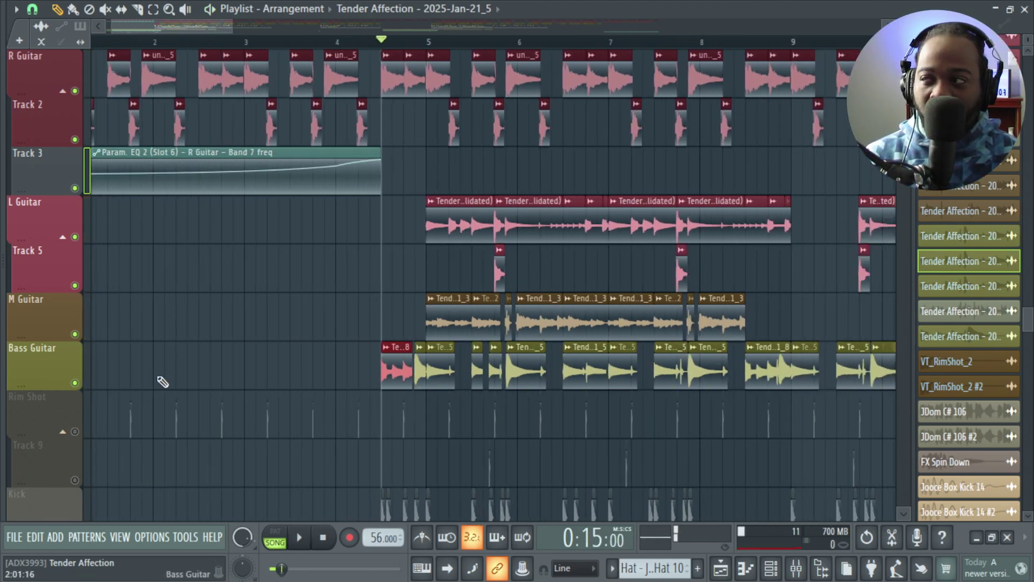
right_click(75, 383)
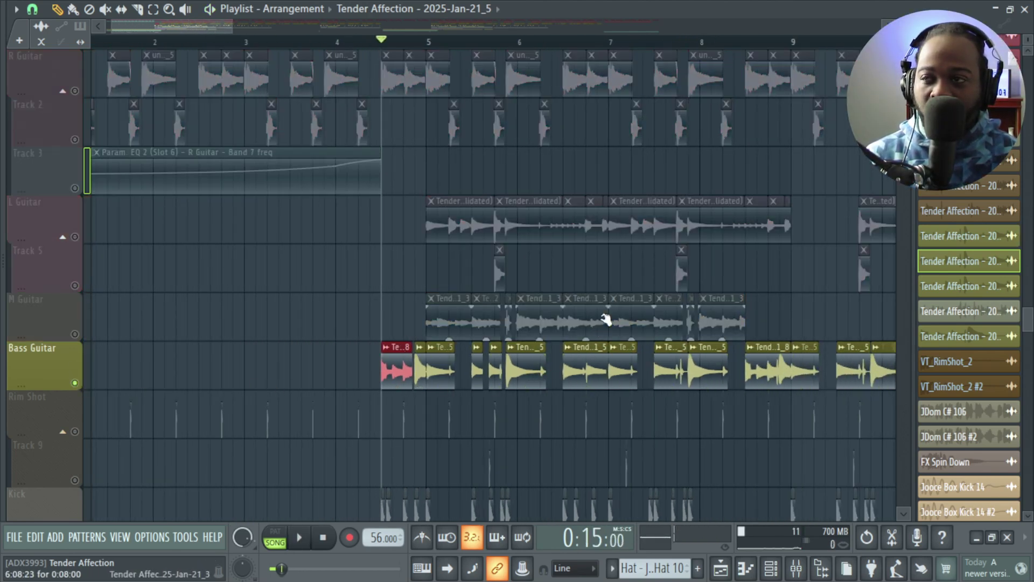
click(564, 43)
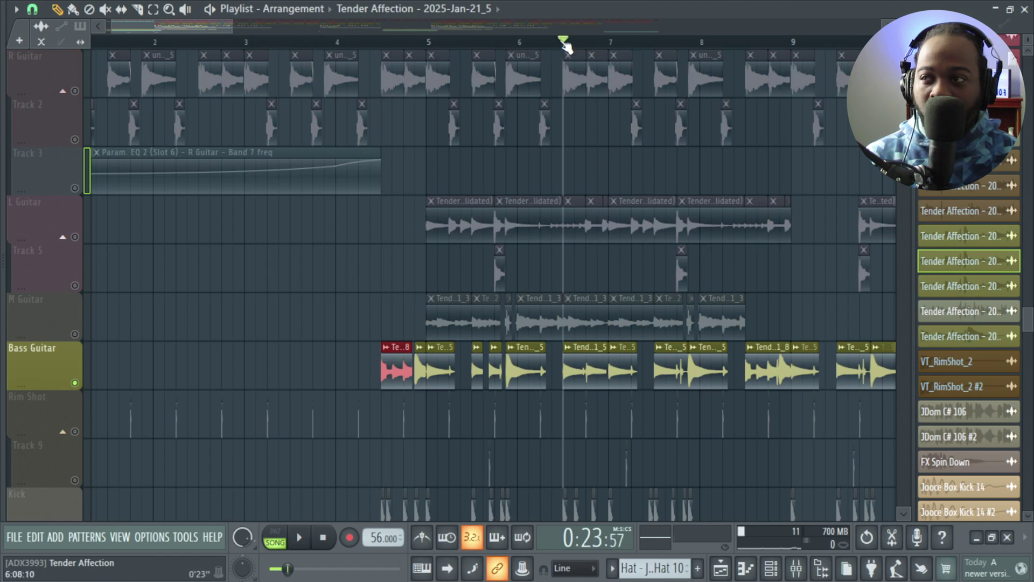
click(478, 43)
key(space)
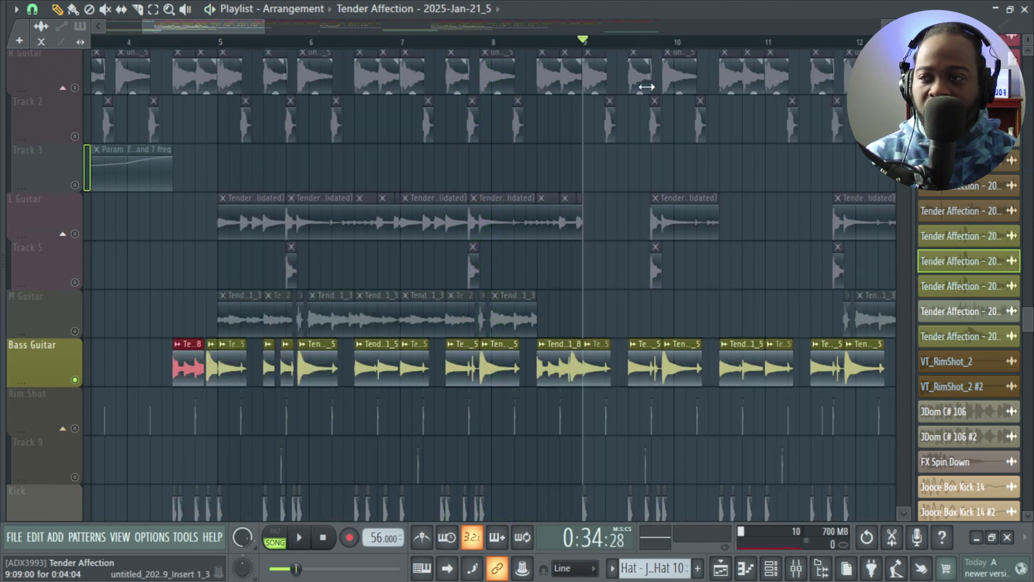
key(space)
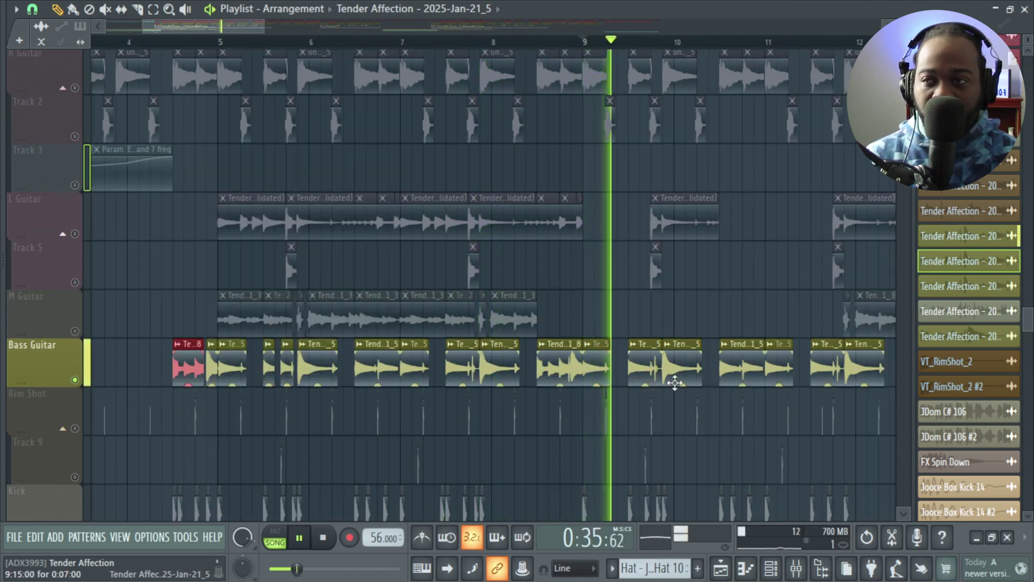
mouse_move(680, 383)
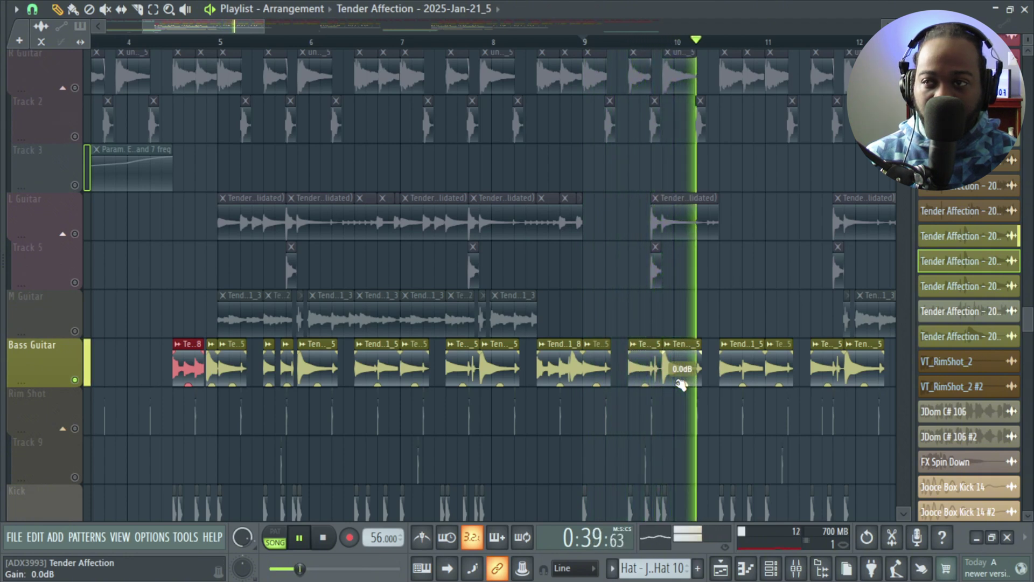
key(space)
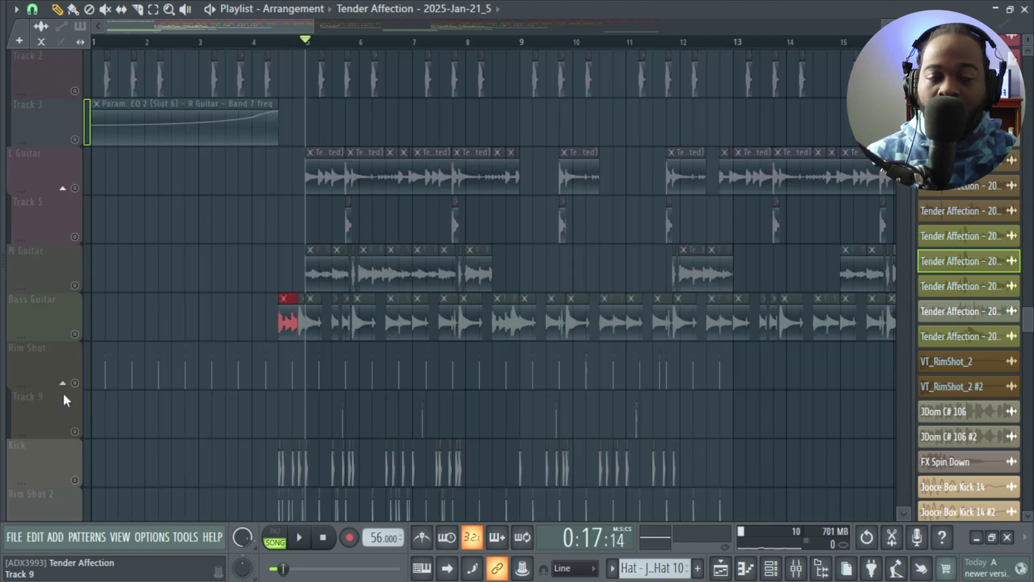
Unmute the Rim Shot track group, including Track 9, with all other tracks muted.
scroll(129, 383, up, 1)
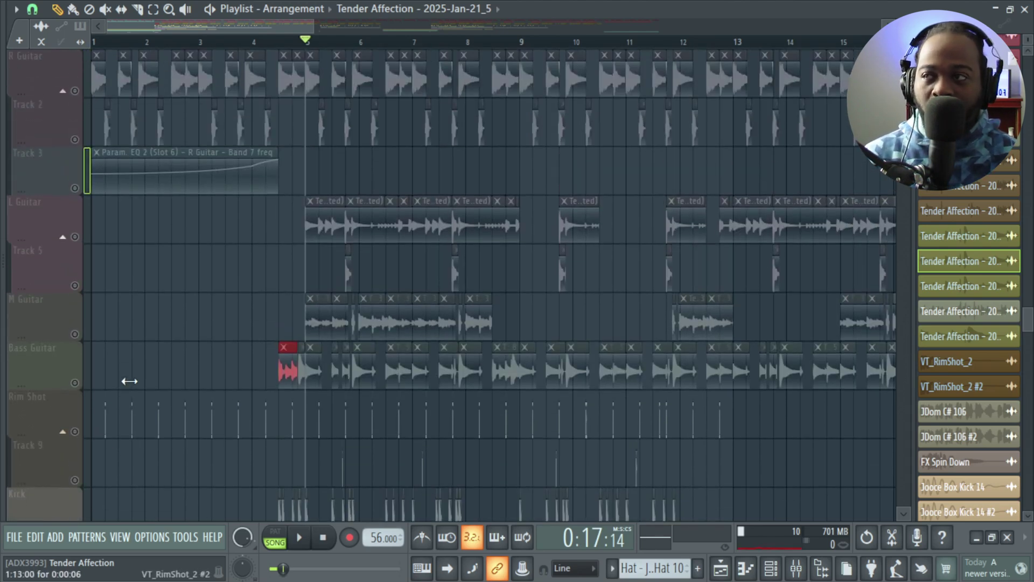
scroll(129, 380, down, 3)
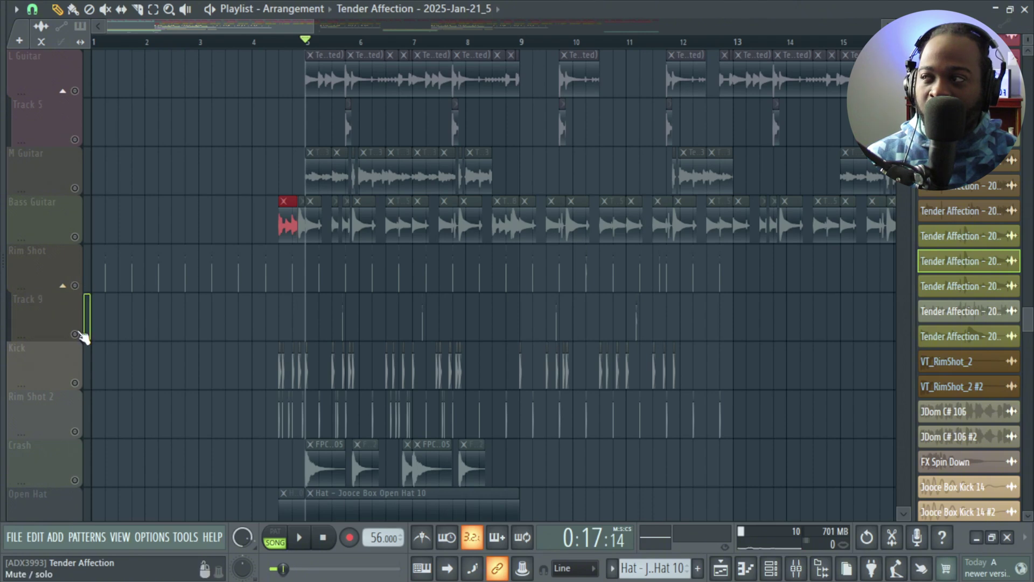
click(75, 286)
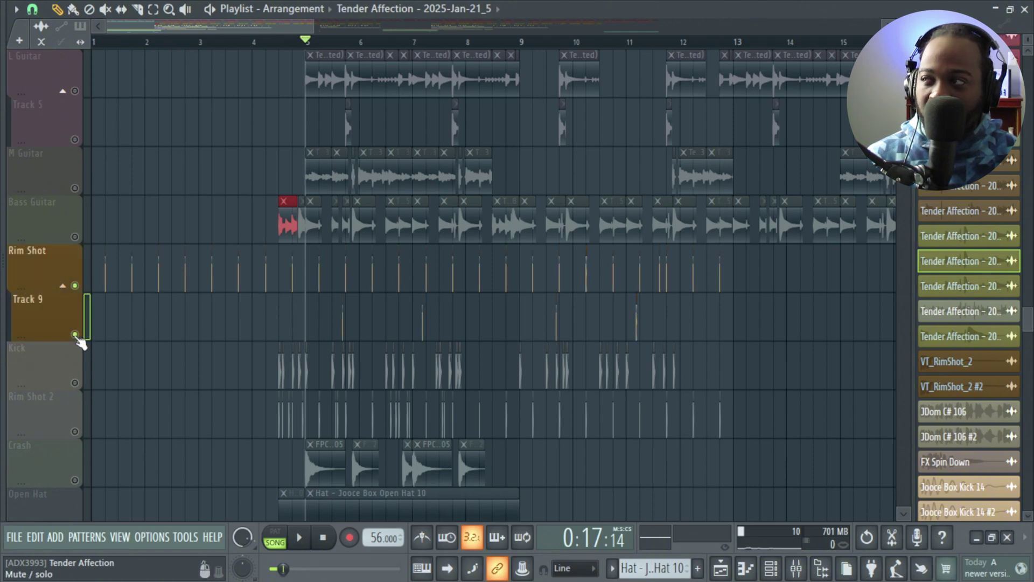
Review the channel settings of the VT_RimShot_2 clip on the Rim Shot track after bar 5.
scroll(316, 291, up, 5)
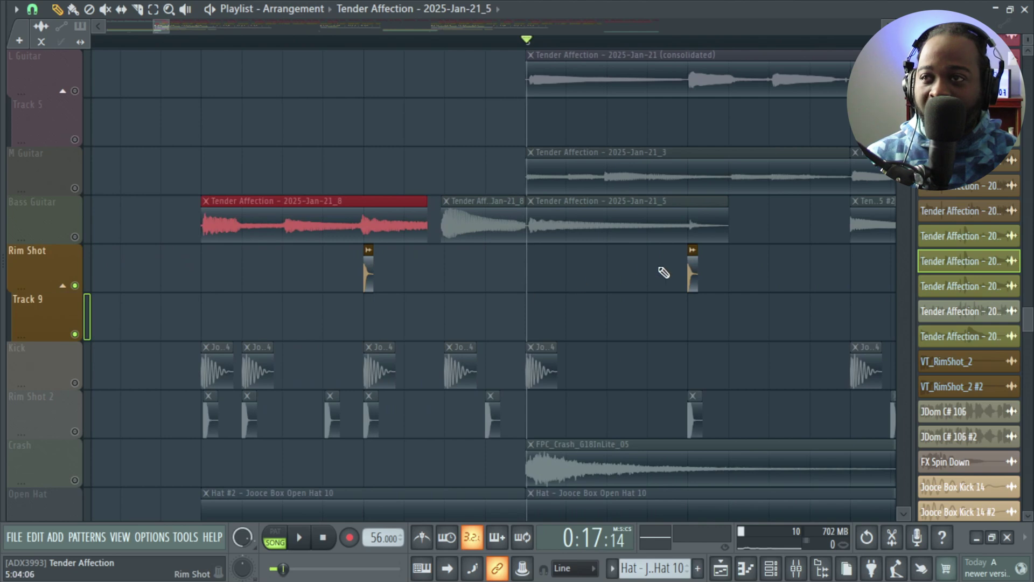
double_click(693, 271)
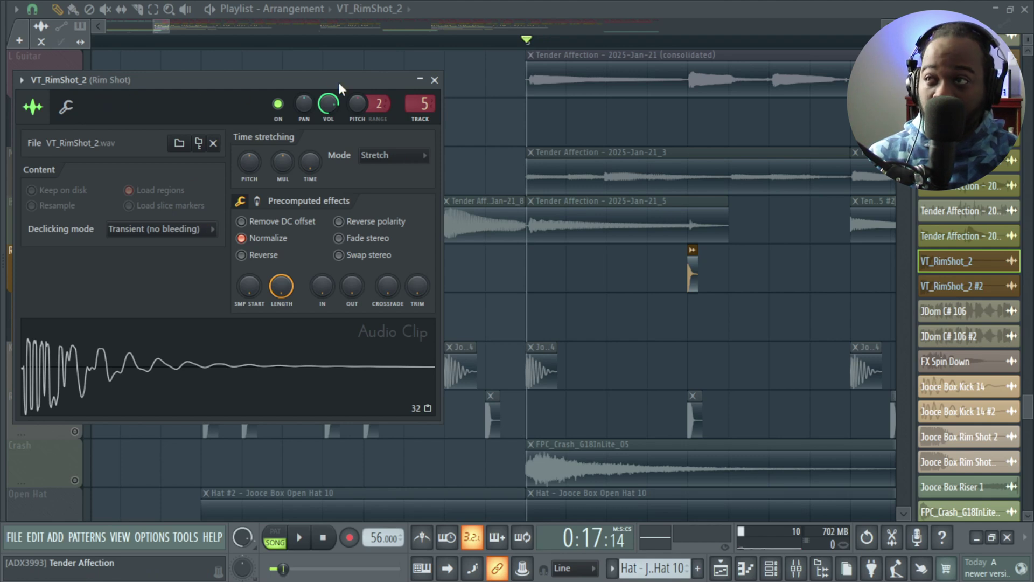
click(434, 80)
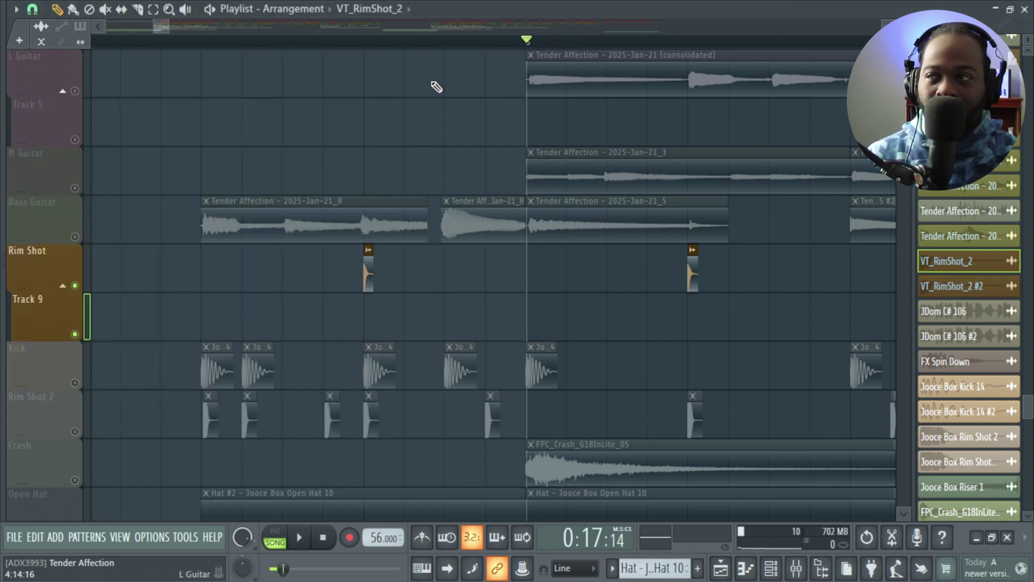
Compare the channel settings of the VT_RimShot_2 #2 clip on Track 9 with those of VT_RimShot_2 on Rim Shot.
scroll(246, 340, up, 1)
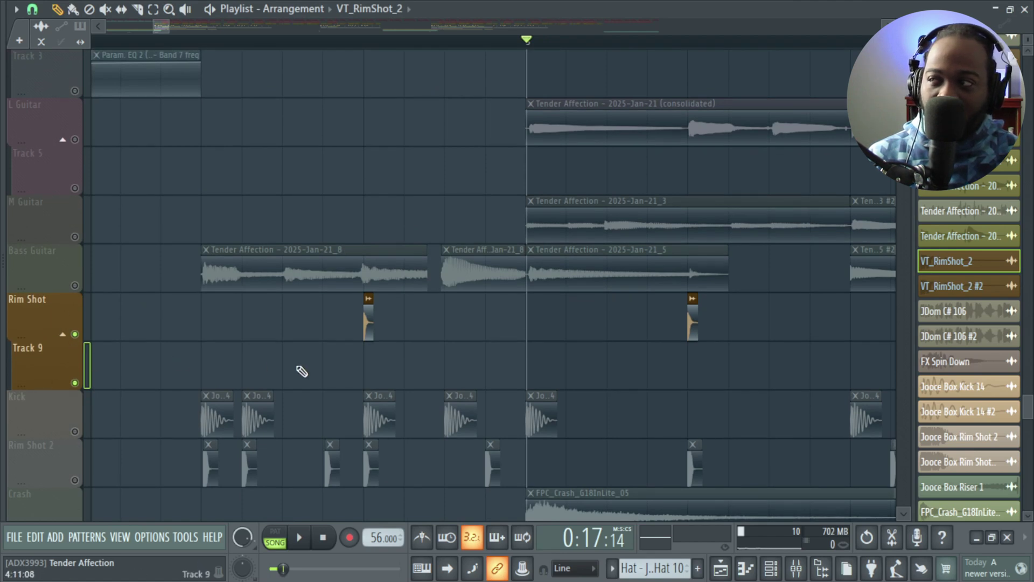
scroll(316, 371, down, 2)
click(542, 362)
scroll(324, 362, right, 3)
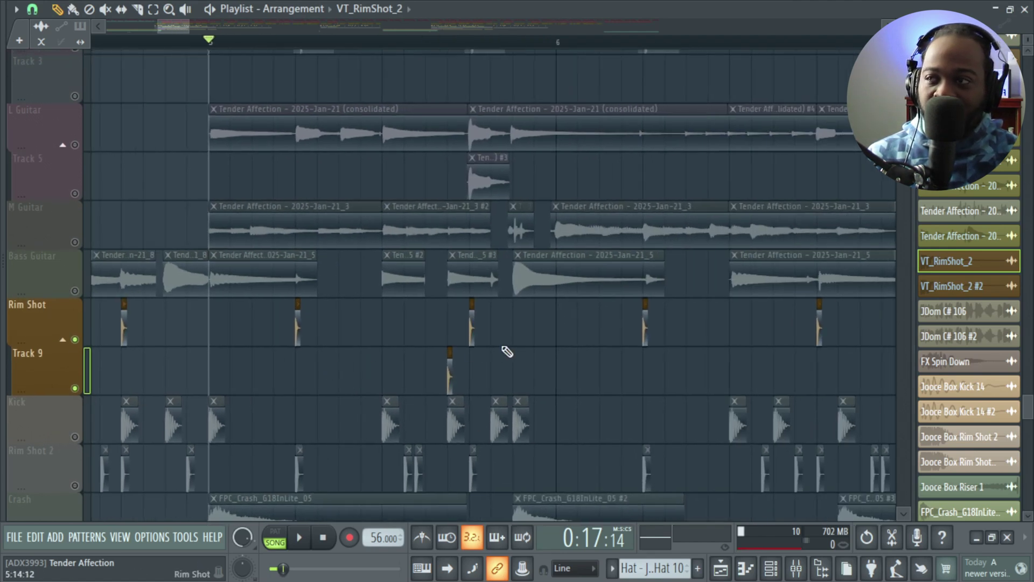
scroll(451, 361, up, 3)
double_click(455, 377)
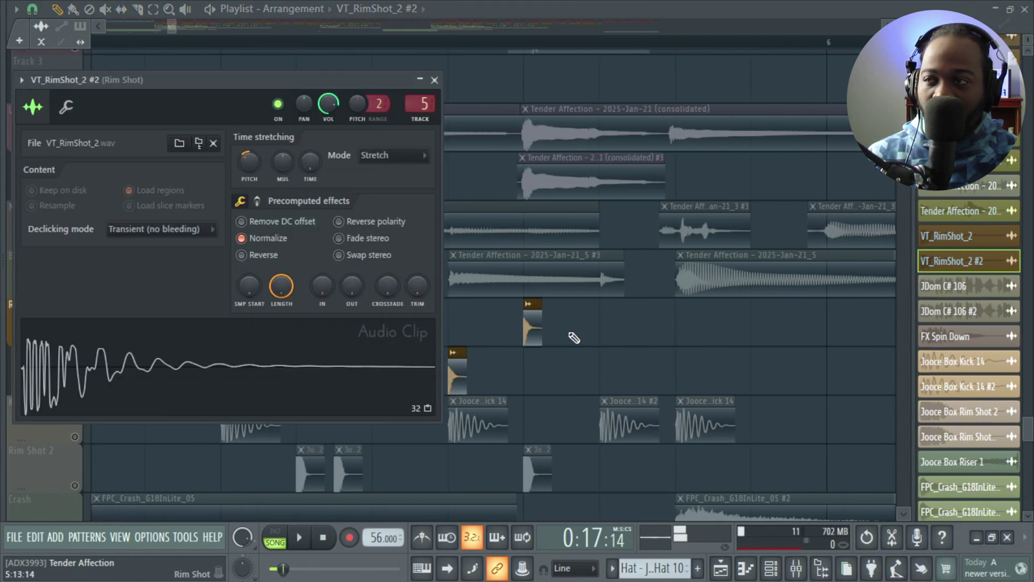
click(531, 335)
scroll(531, 335, down, 2)
double_click(280, 337)
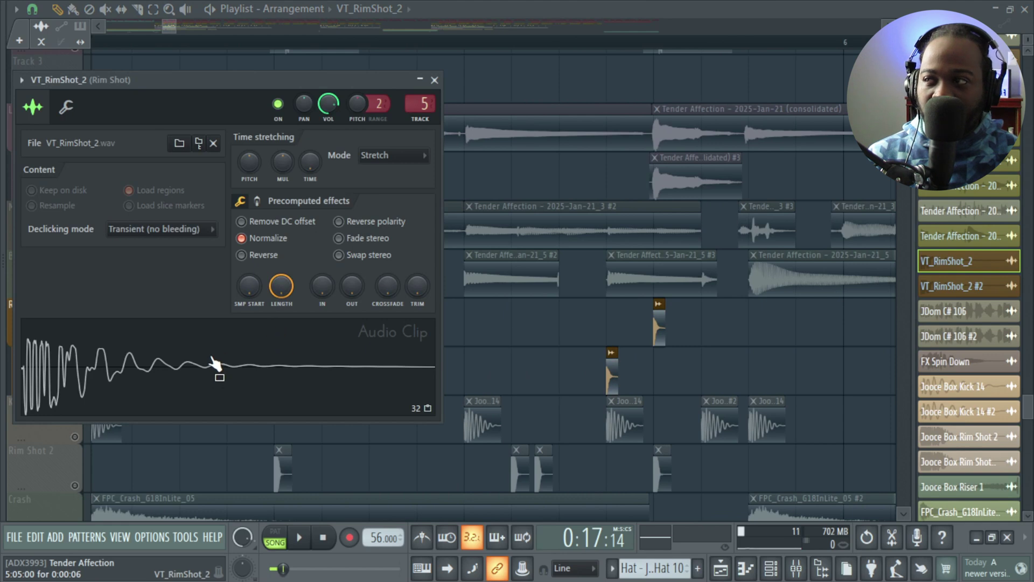
click(434, 81)
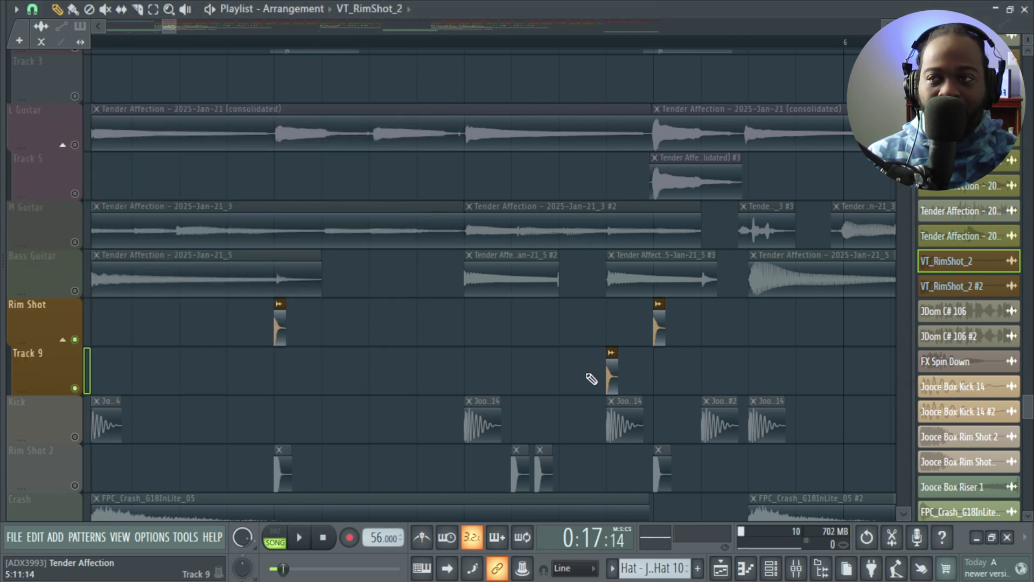
Review the Fruity Parametric EQ 2 and Fruity Reeverb 2 settings on the Rim Shot mixer track.
scroll(592, 378, down, 2)
scroll(614, 378, down, 2)
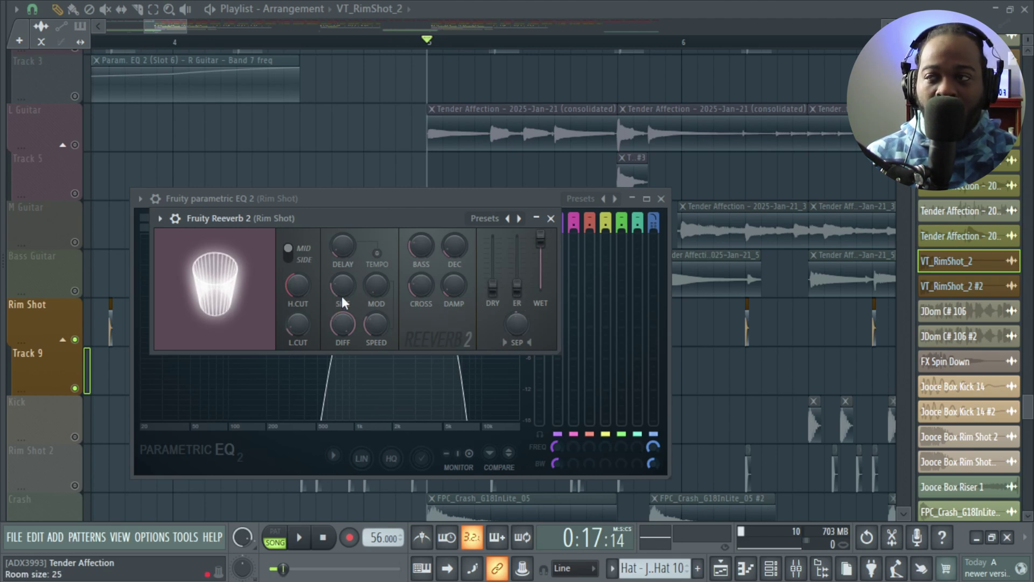
key(Escape)
key(Escape)
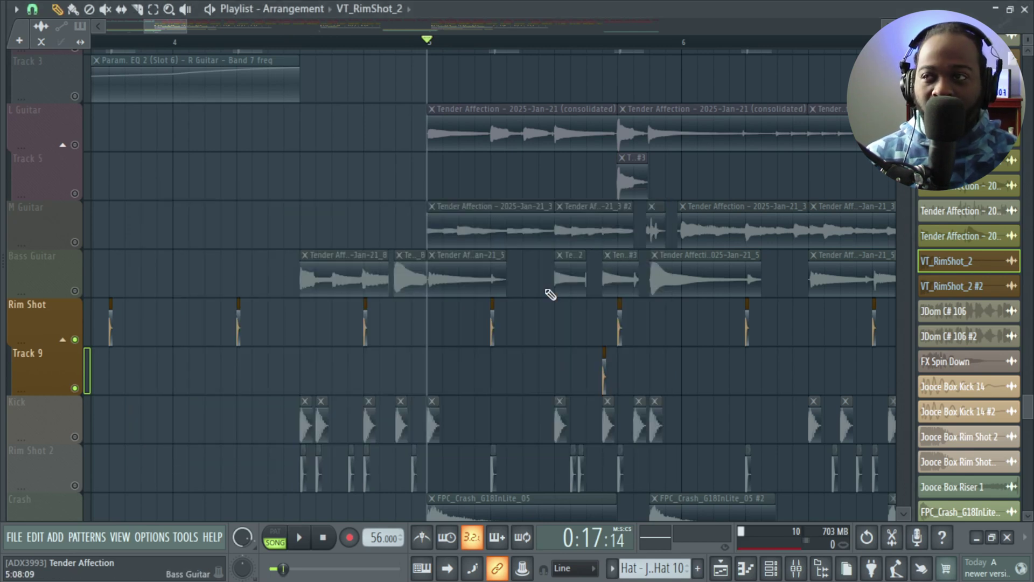
Play the soloed Rim Shot and Track 9 clips from bar 5 to past bar 7 and stop playback.
key(space)
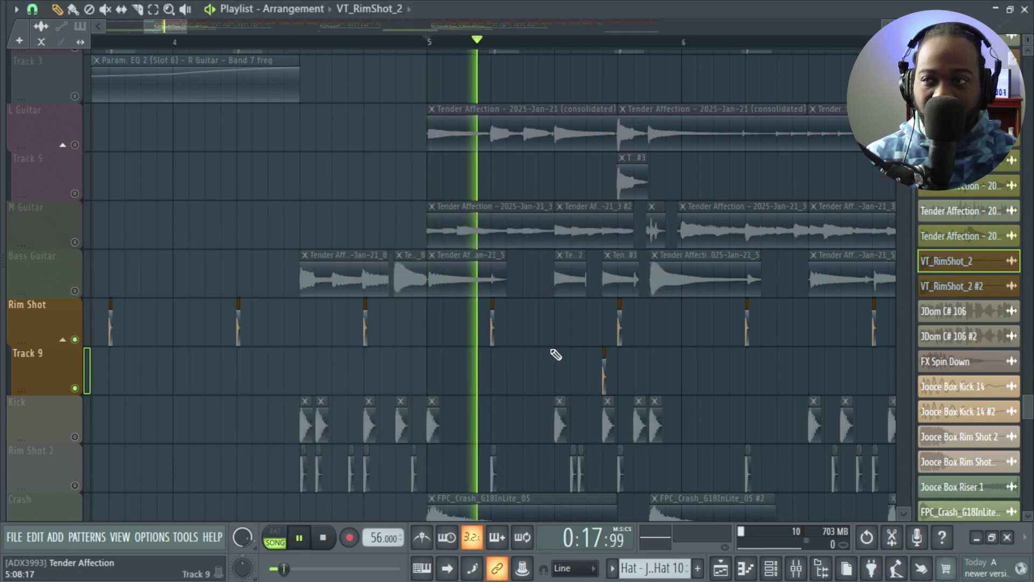
scroll(494, 360, up, 1)
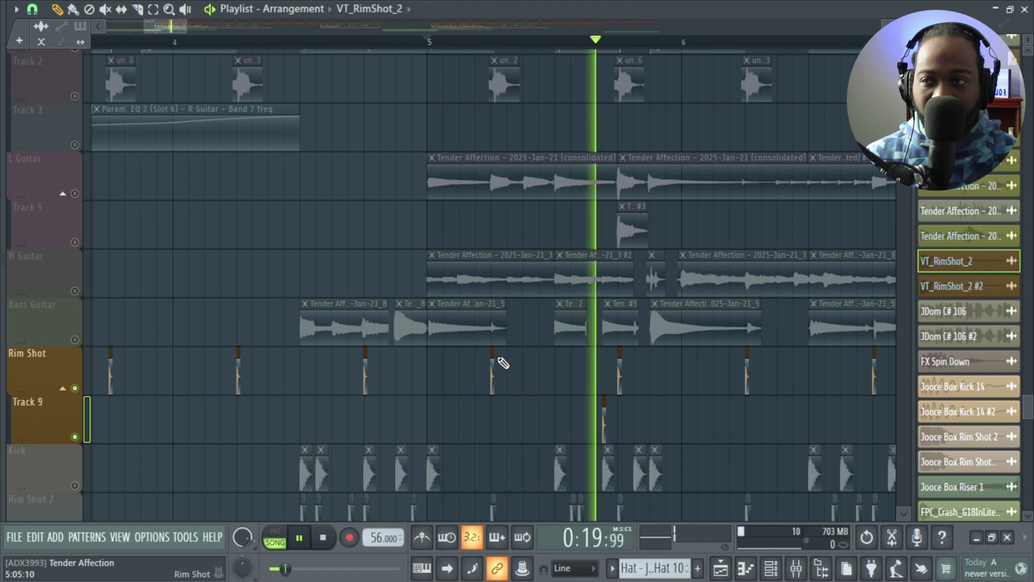
scroll(540, 363, down, 2)
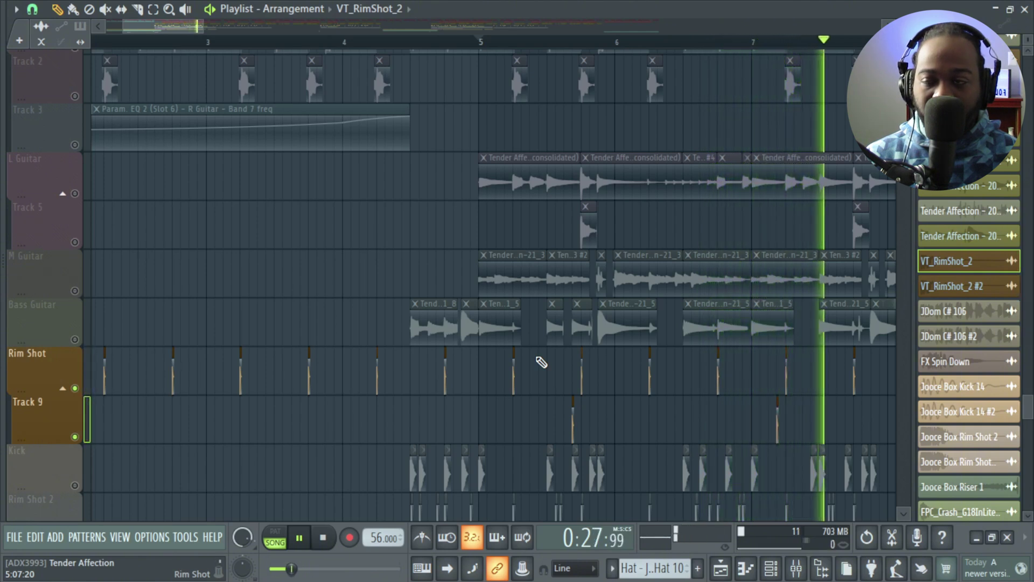
key(space)
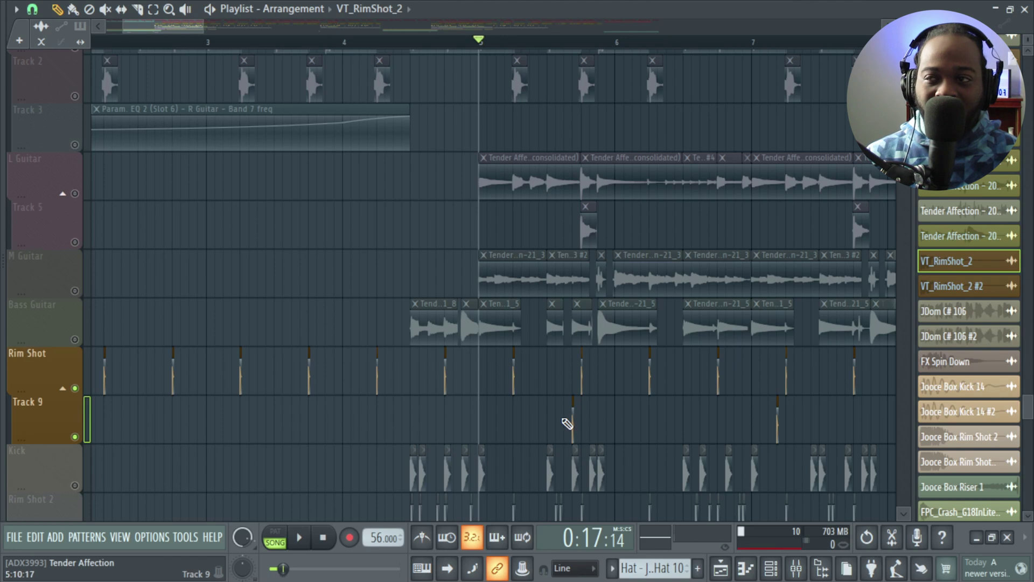
Highlight the Track 9 rim shot clips in bars 5 and 7 to compare them with the neighbouring Rim Shot hits.
drag(570, 422, 592, 387)
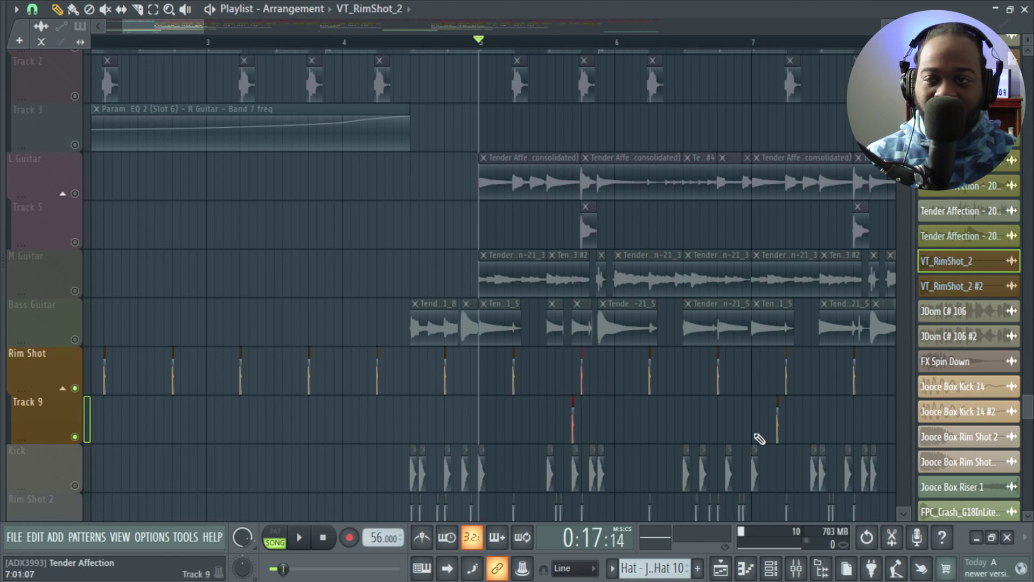
drag(754, 396, 816, 439)
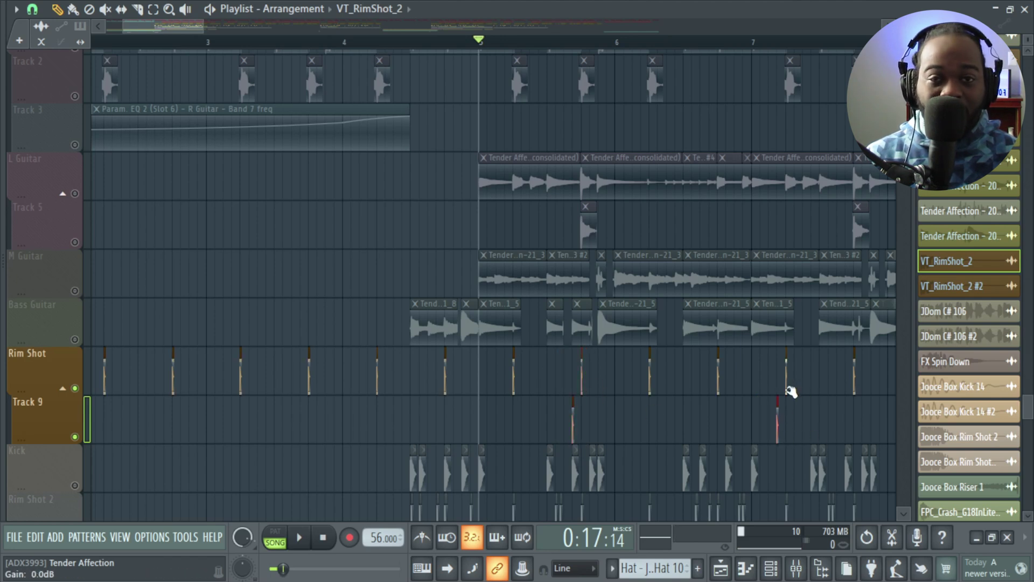
scroll(580, 378, down, 1)
scroll(580, 378, down, 2)
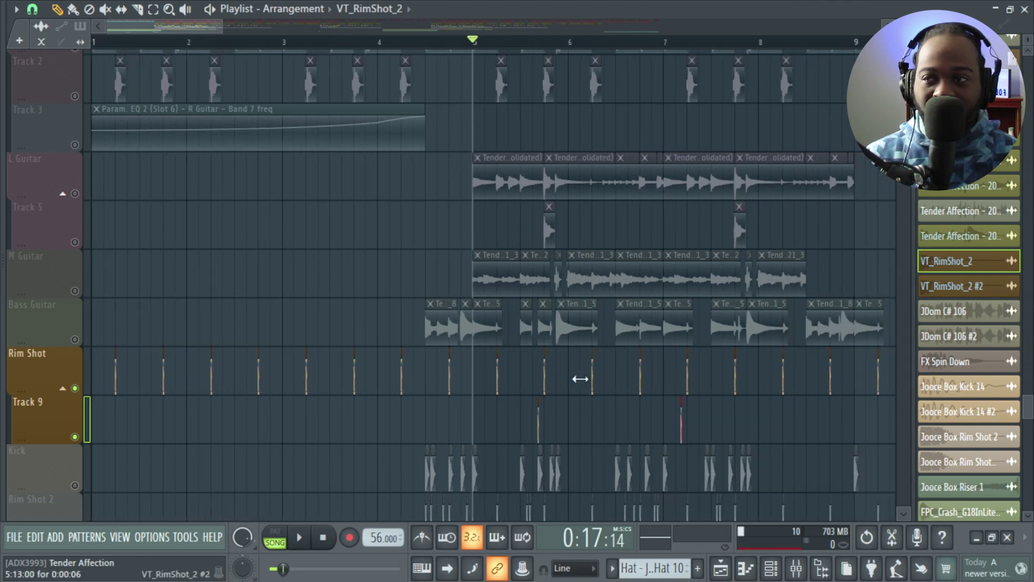
Unmute the guitar and bass tracks and play them together with the rim shots from bar 5.
scroll(141, 168, up, 1)
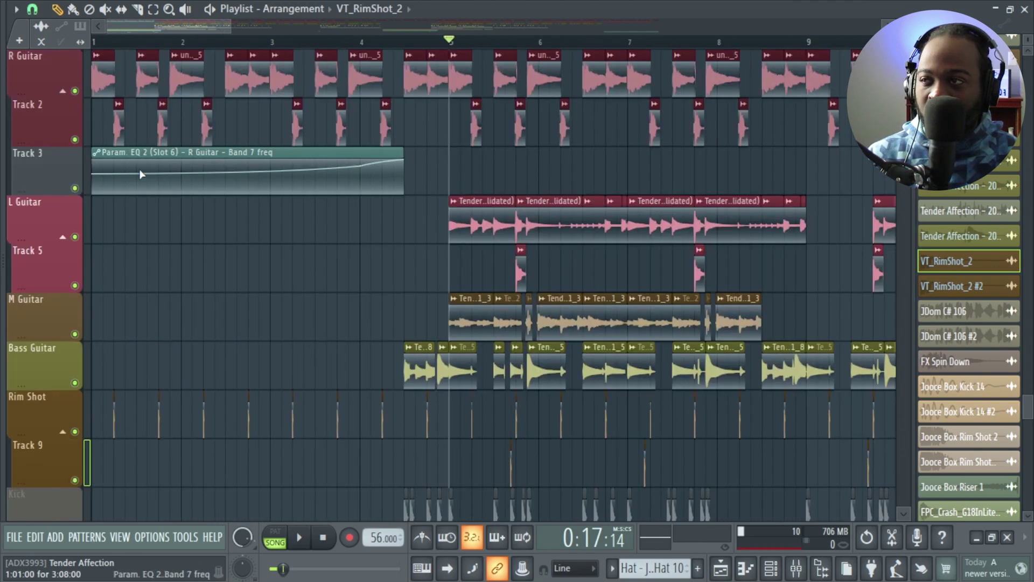
key(space)
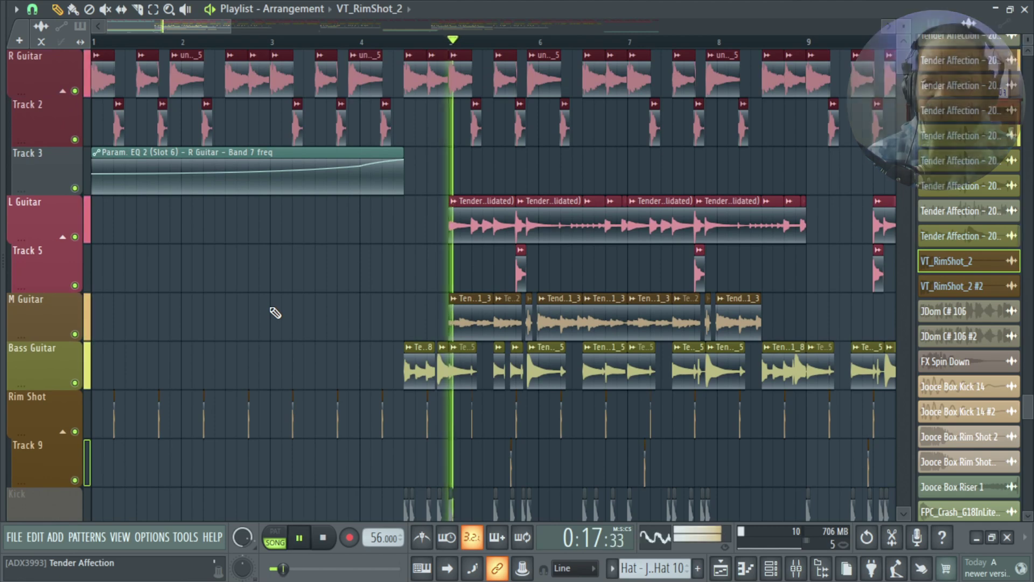
scroll(450, 451, up, 2)
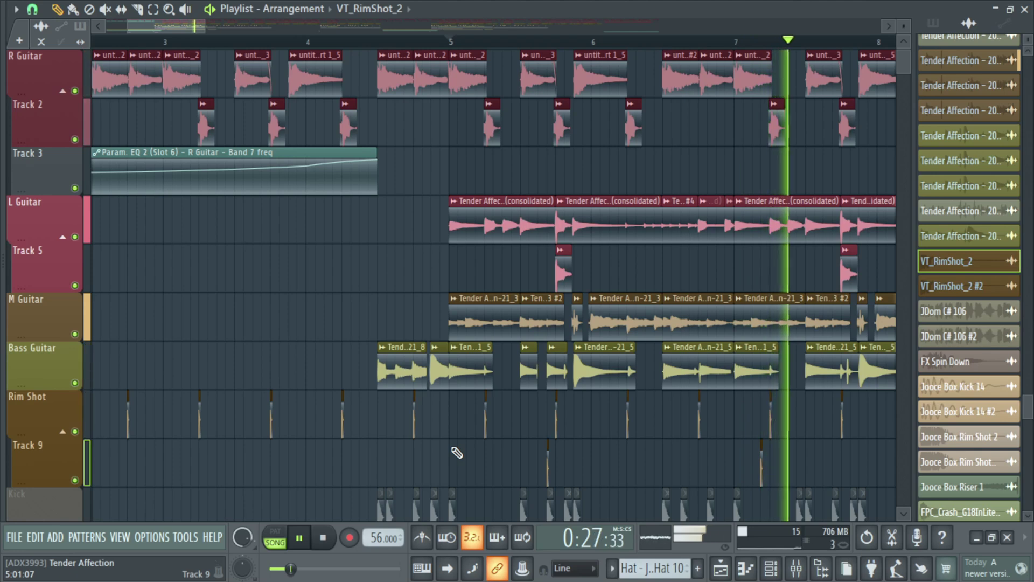
key(space)
Unmute the Kick track below the rim shots.
scroll(457, 453, down, 3)
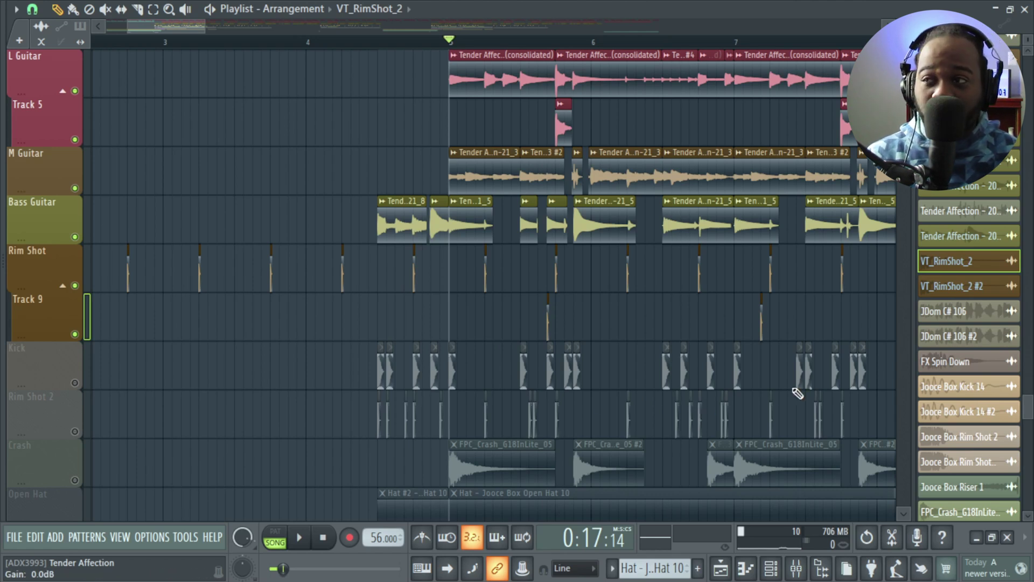
click(75, 383)
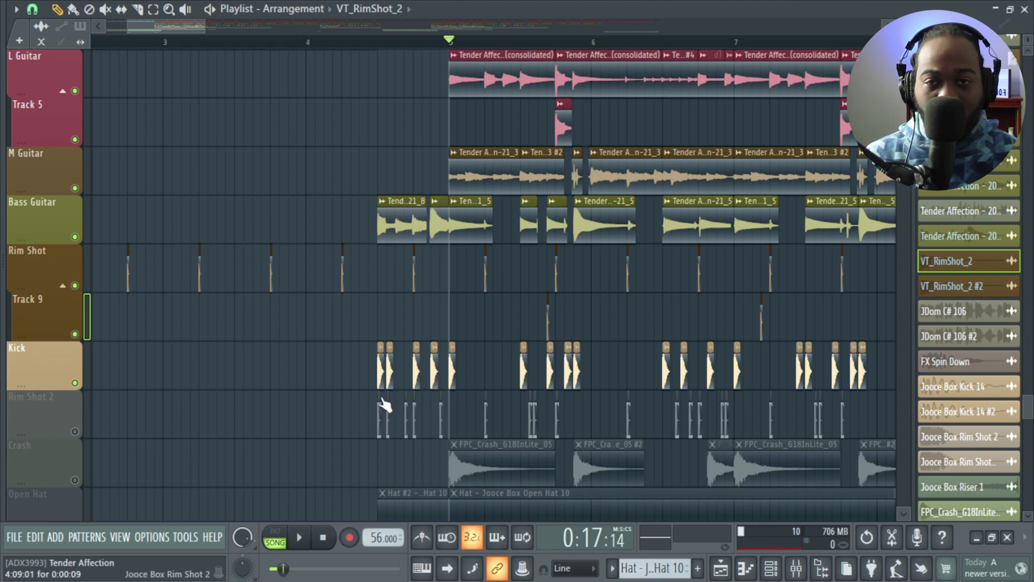
scroll(463, 394, up, 3)
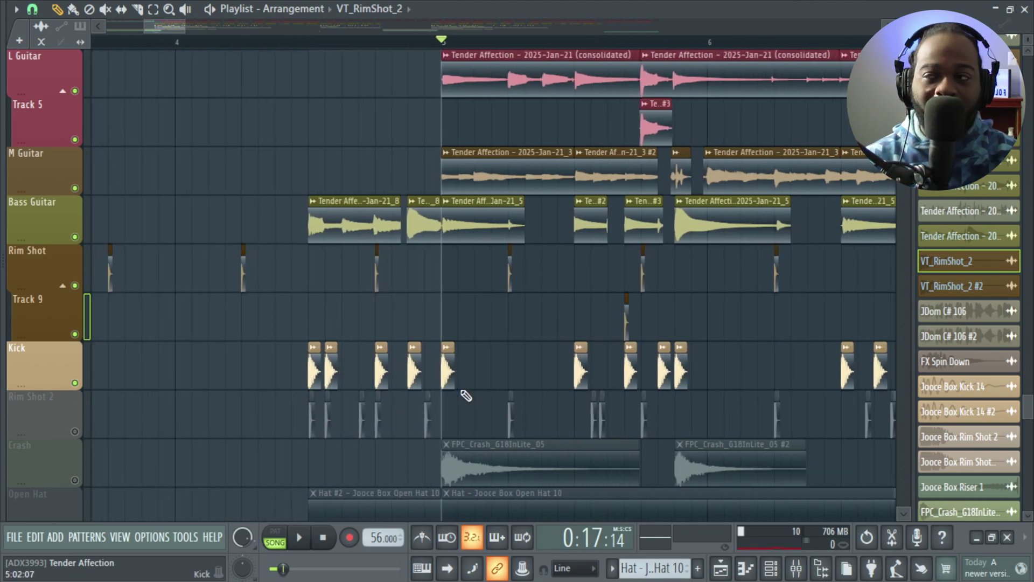
Show the sample browser, look through the Jooce Box kit folders and hide the browser again.
key(alt+F8)
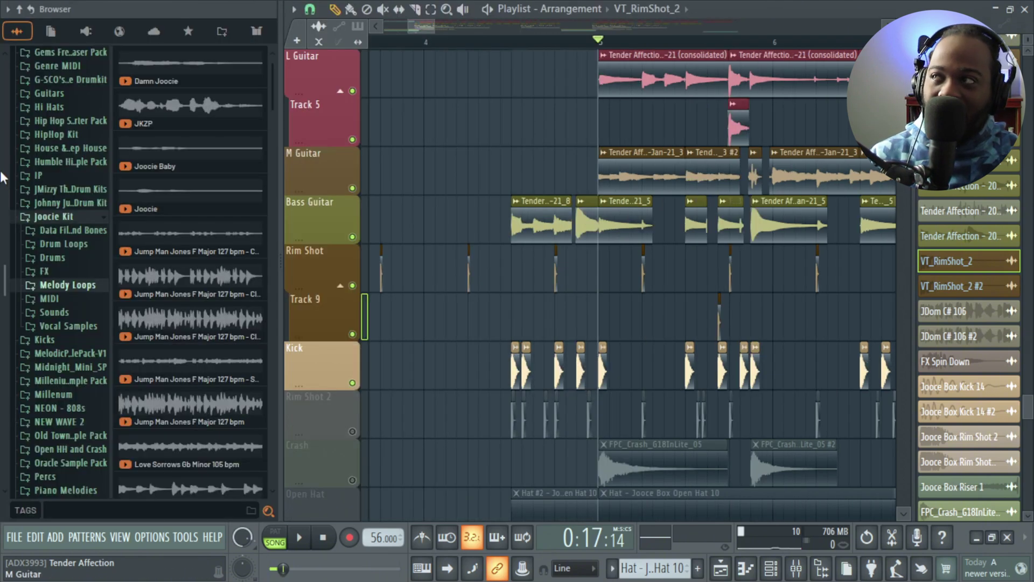
click(229, 33)
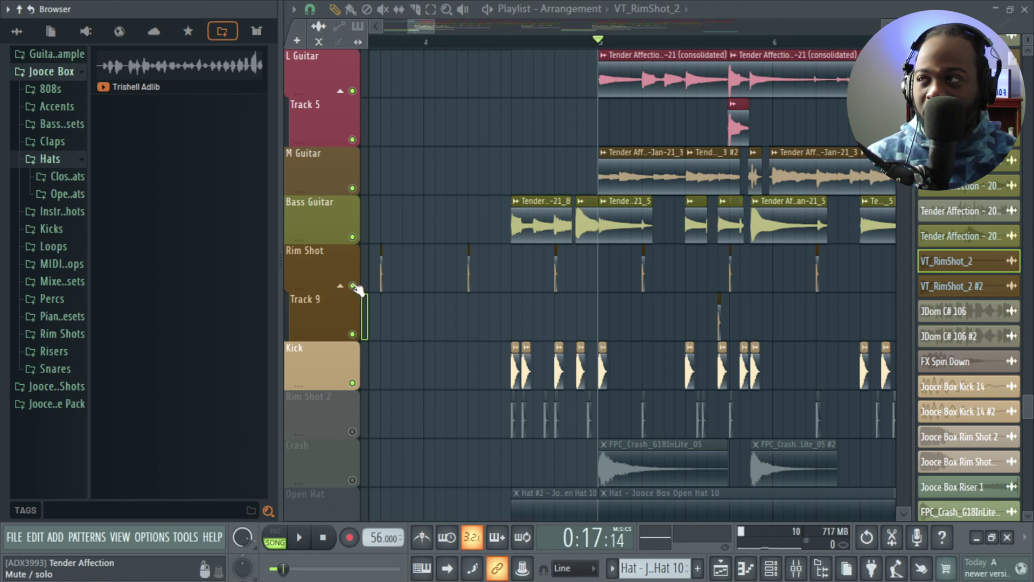
key(alt+F8)
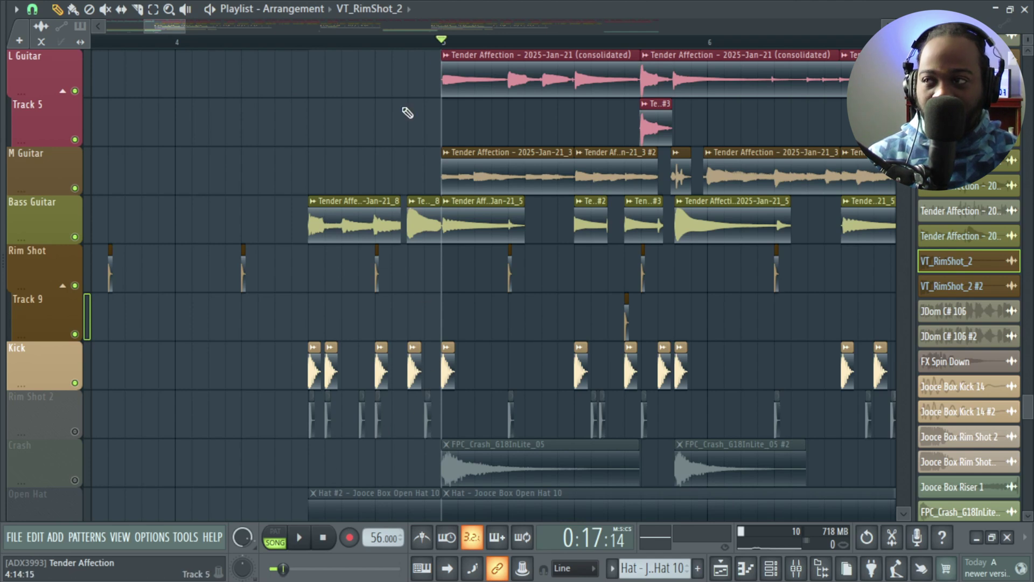
Play the guitars, bass, rim shots and kick together from the middle of bar 4, where the bass enters.
click(309, 41)
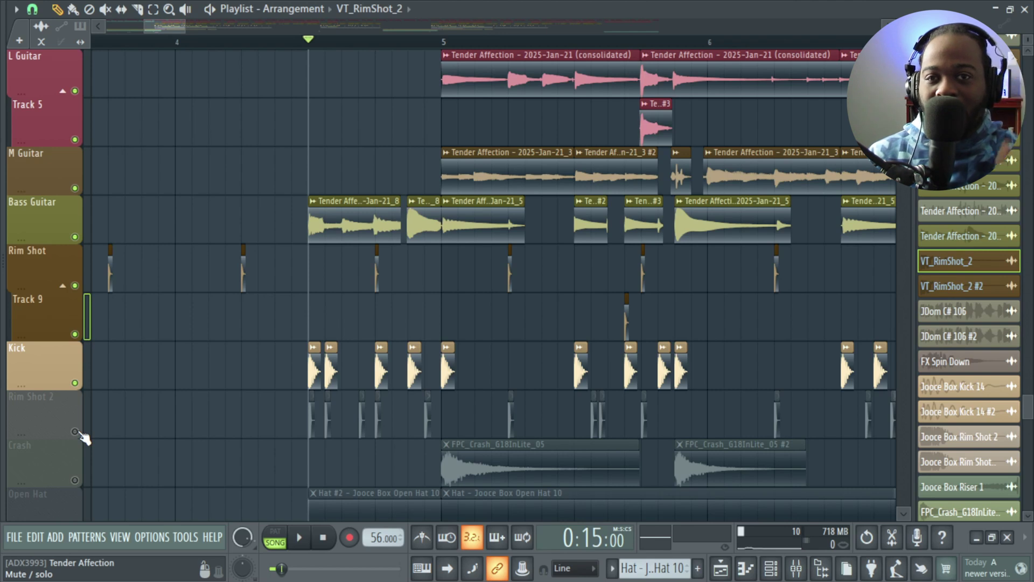
key(space)
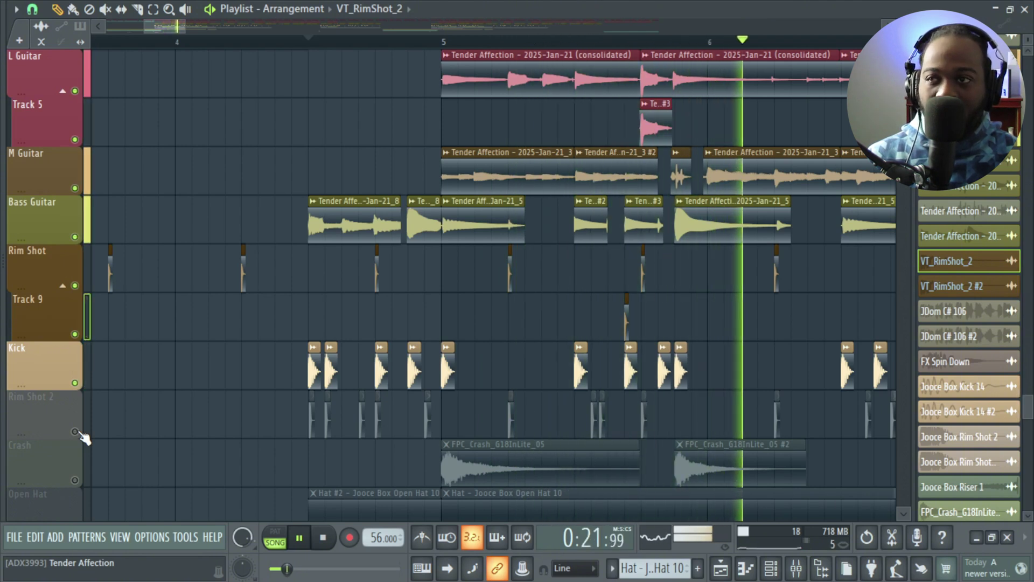
key(space)
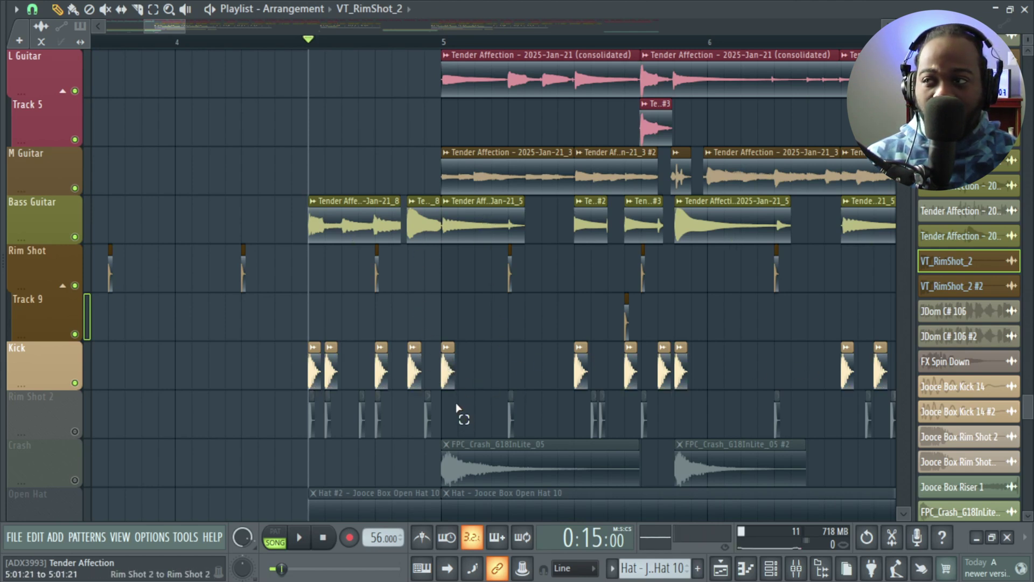
Highlight the bar 5 kick clips together with the Bass Guitar clips above them to compare their placement.
drag(456, 418, 446, 222)
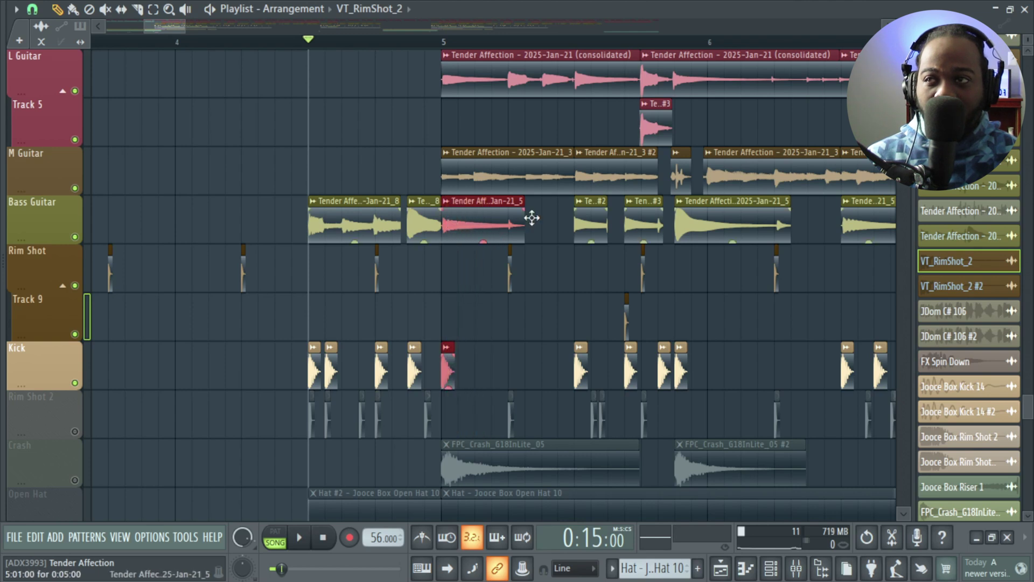
drag(580, 237, 576, 391)
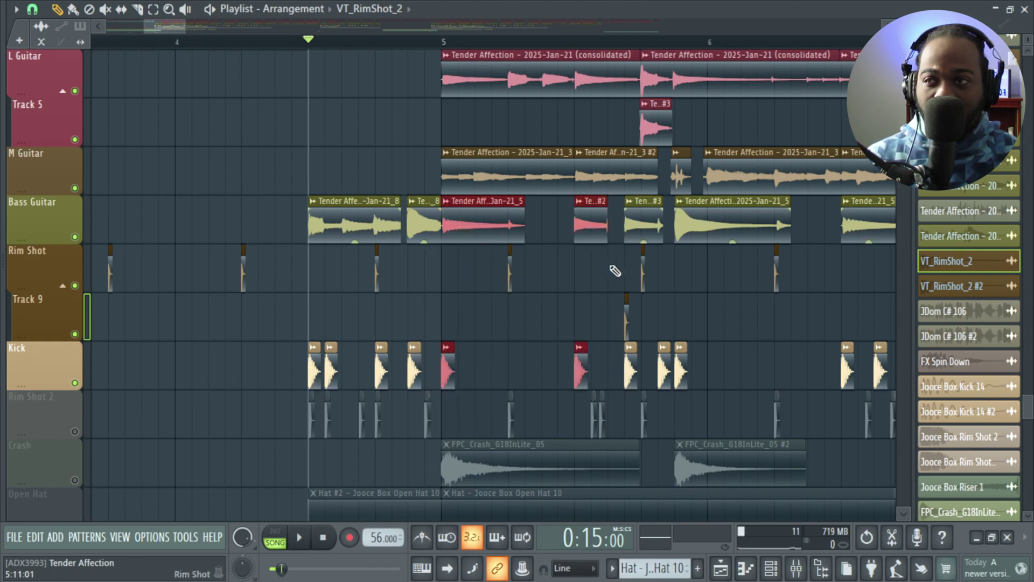
drag(637, 216, 616, 384)
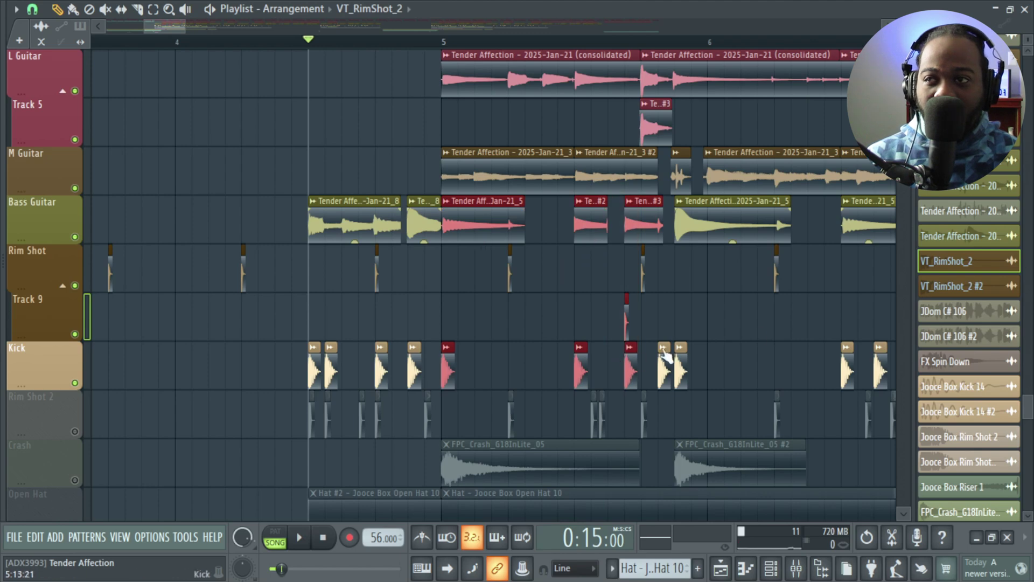
drag(695, 195, 680, 384)
Compare the channel settings of the last two bar 5 kick clips, Jooce Box Kick 14 #2 and Jooce Box Kick 14.
scroll(709, 358, up, 4)
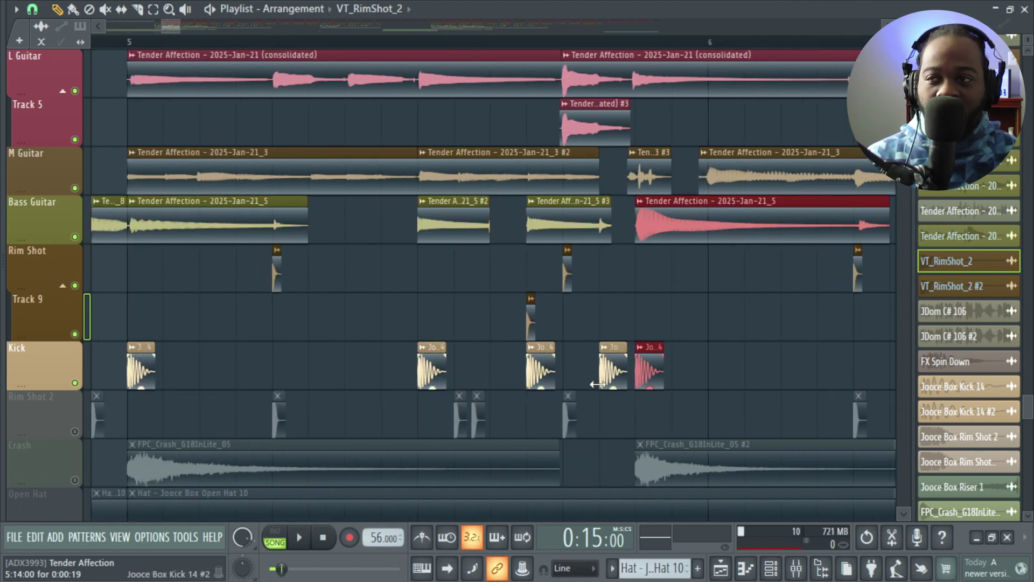
click(618, 360)
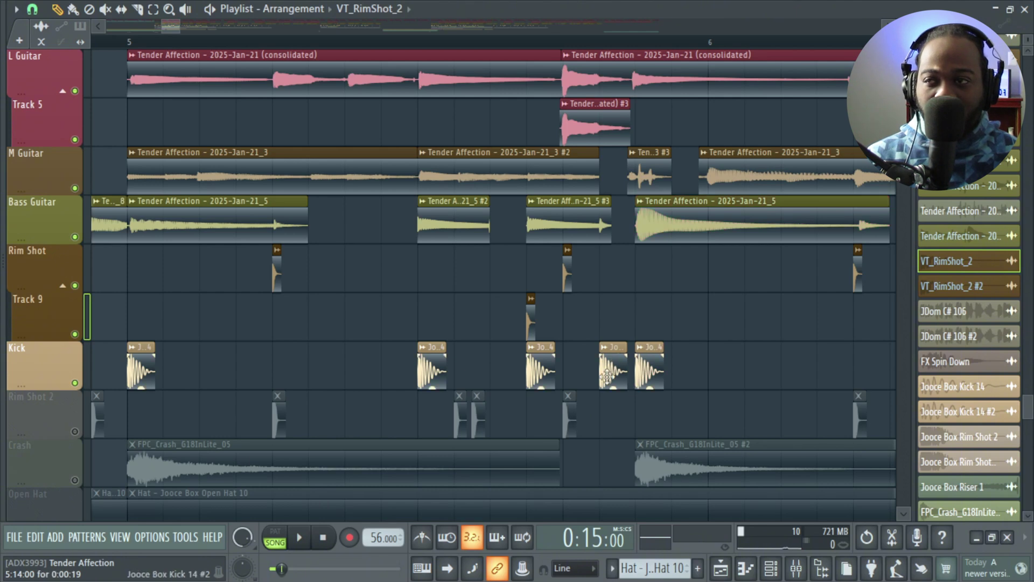
double_click(607, 375)
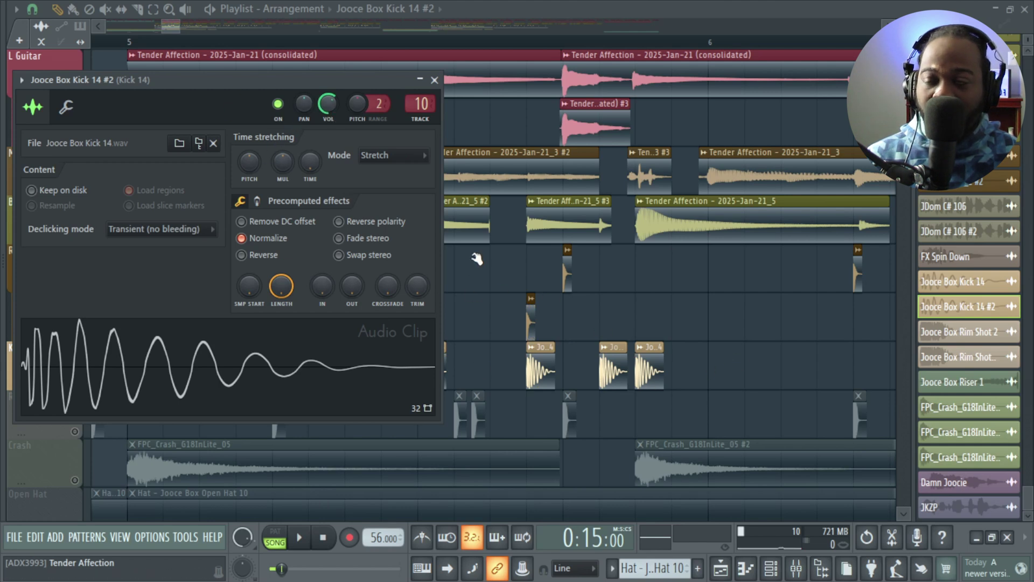
click(650, 368)
double_click(650, 367)
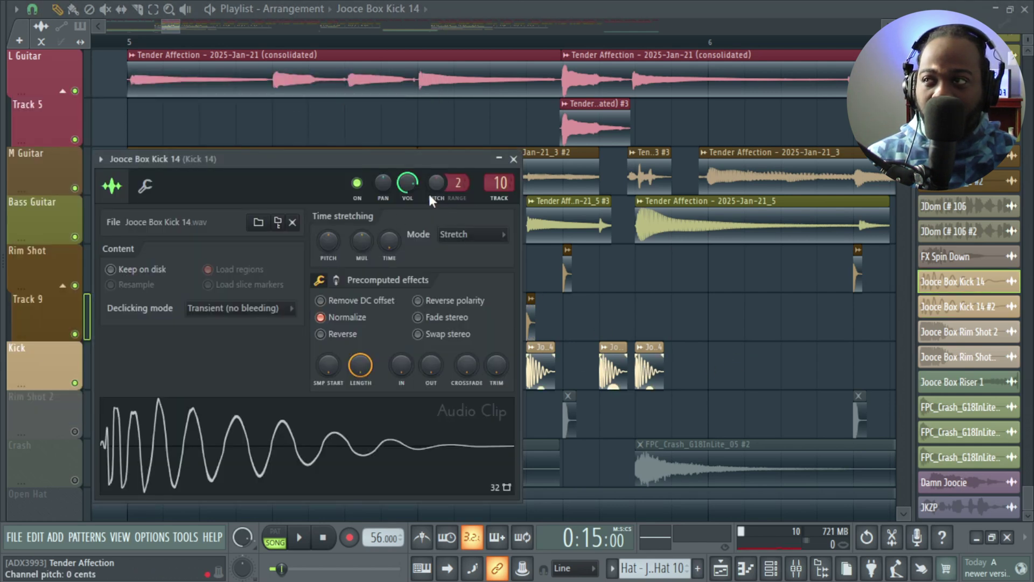
click(513, 158)
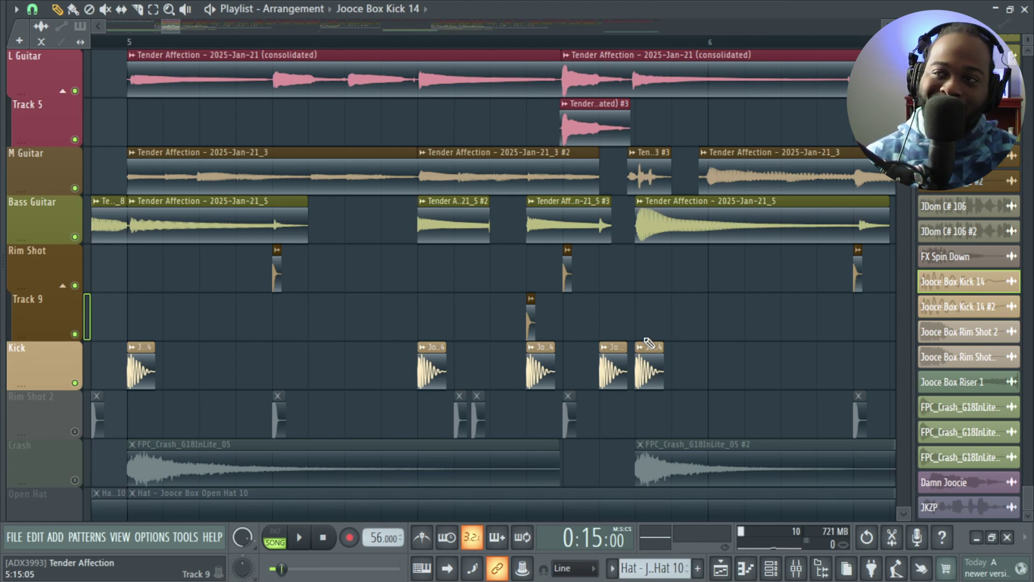
Highlight the kick clips from bar 9 onward and play the arrangement from bar 7 into bar 9.
scroll(649, 343, down, 5)
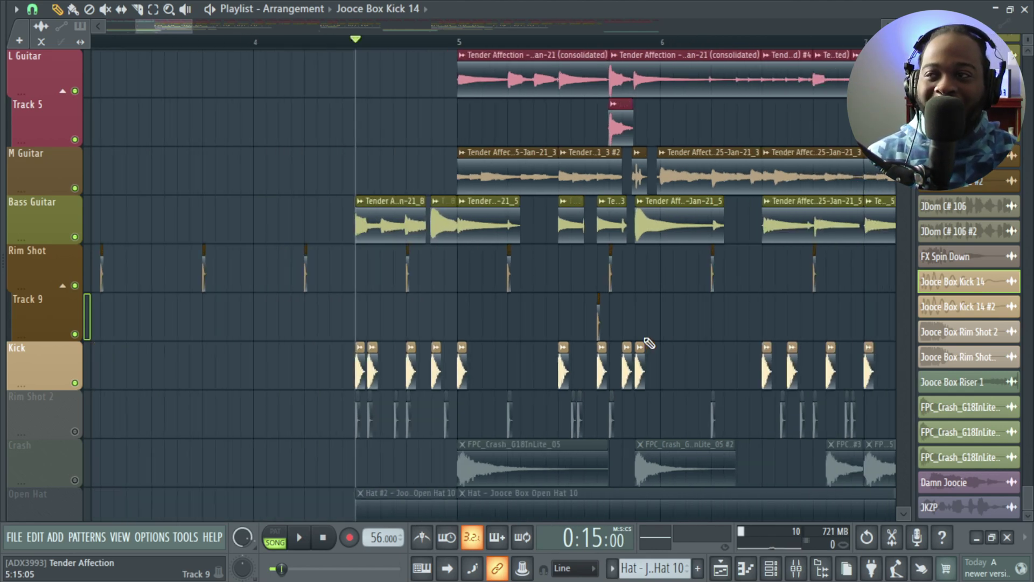
scroll(517, 358, down, 1)
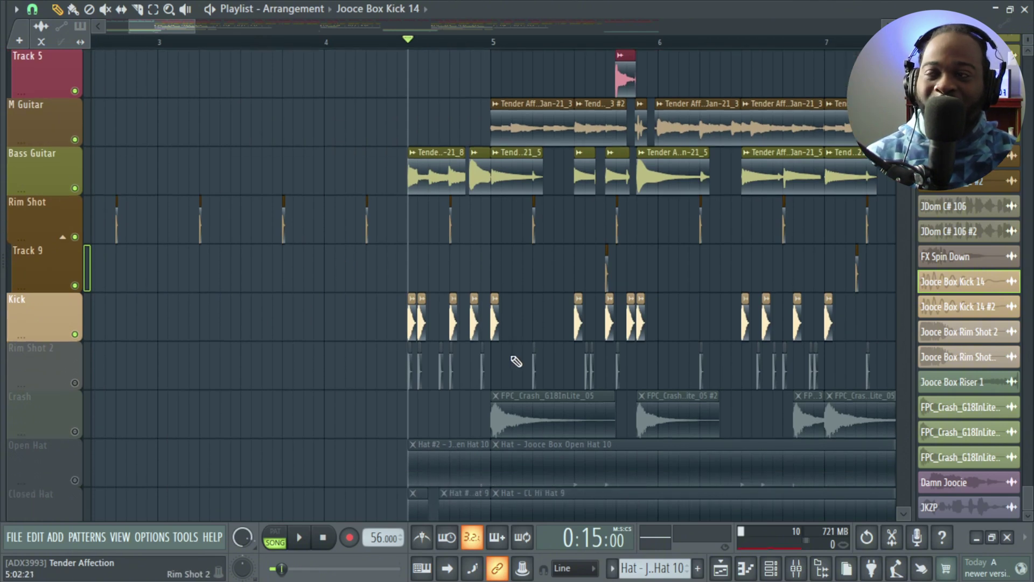
scroll(530, 356, down, 4)
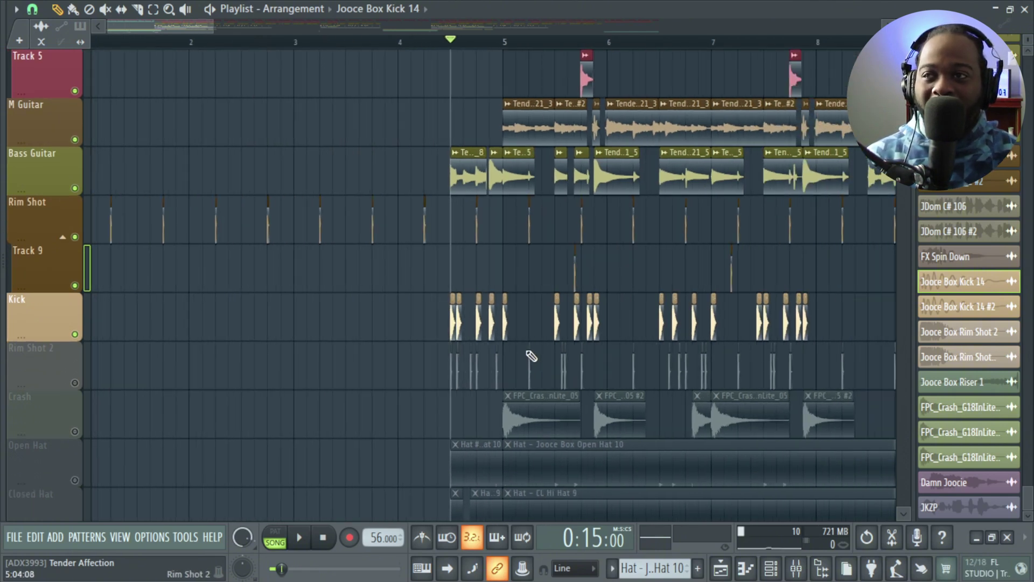
drag(702, 326, 865, 334)
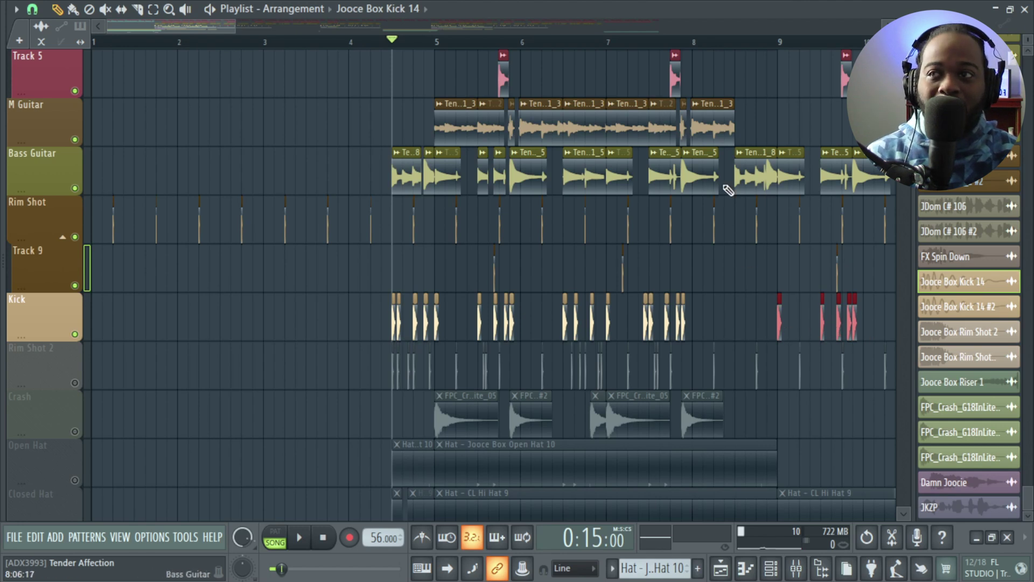
click(618, 42)
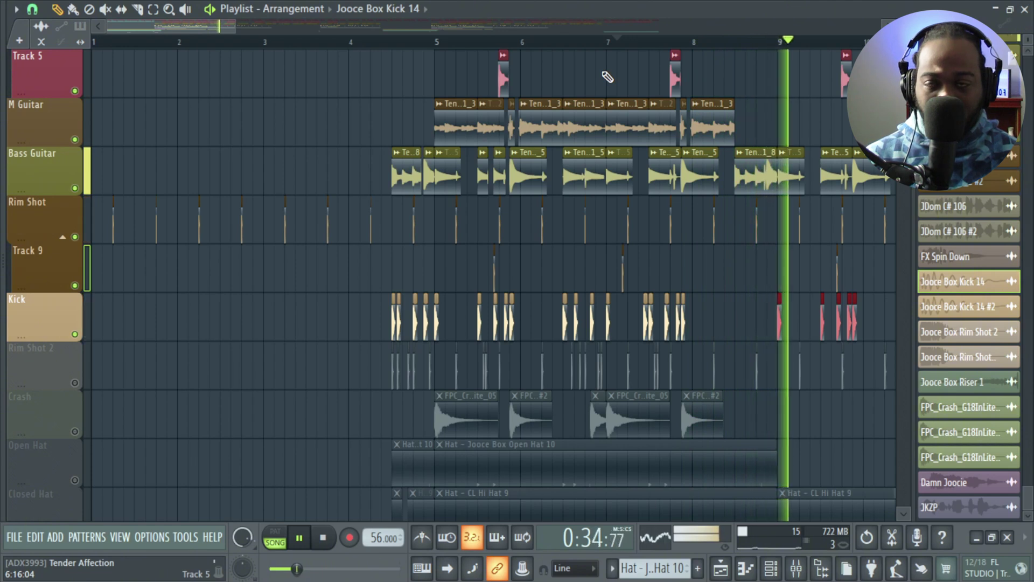
key(space)
Highlight the Bass Guitar clip leading into bar 9, compare it with the guitar tracks above and clear the selection.
click(754, 186)
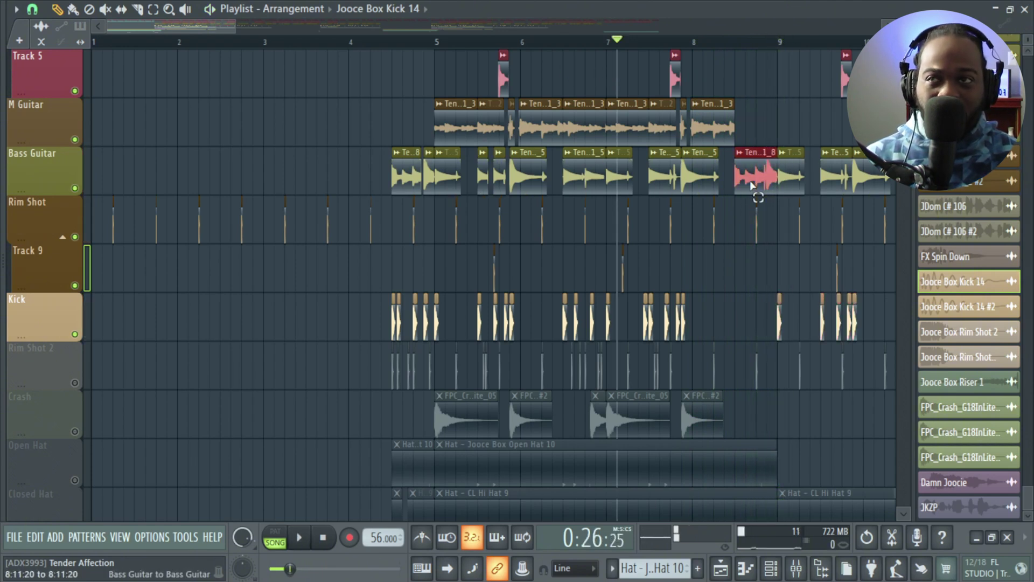
scroll(713, 315, up, 1)
scroll(717, 269, up, 2)
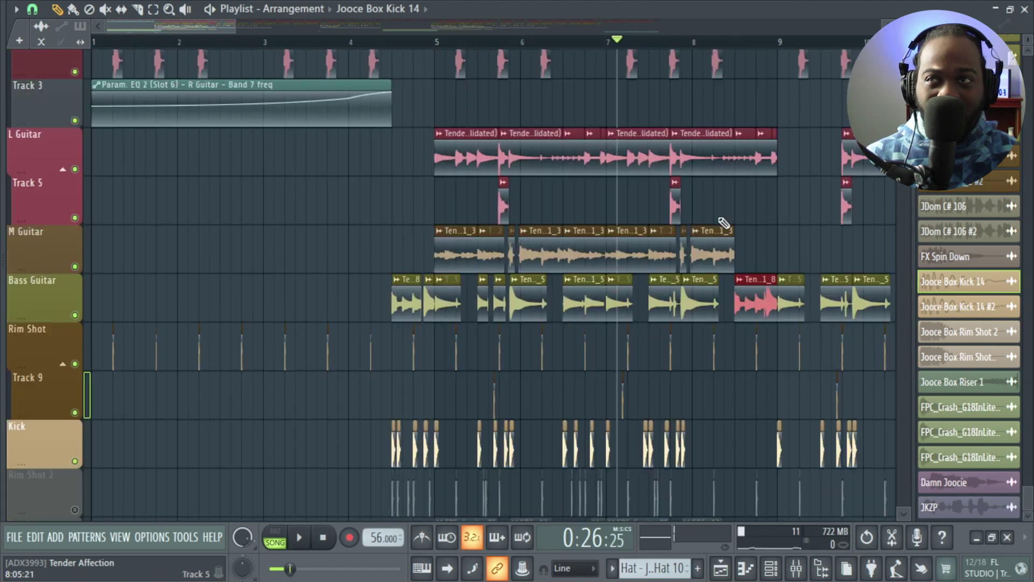
scroll(738, 323, down, 3)
click(722, 322)
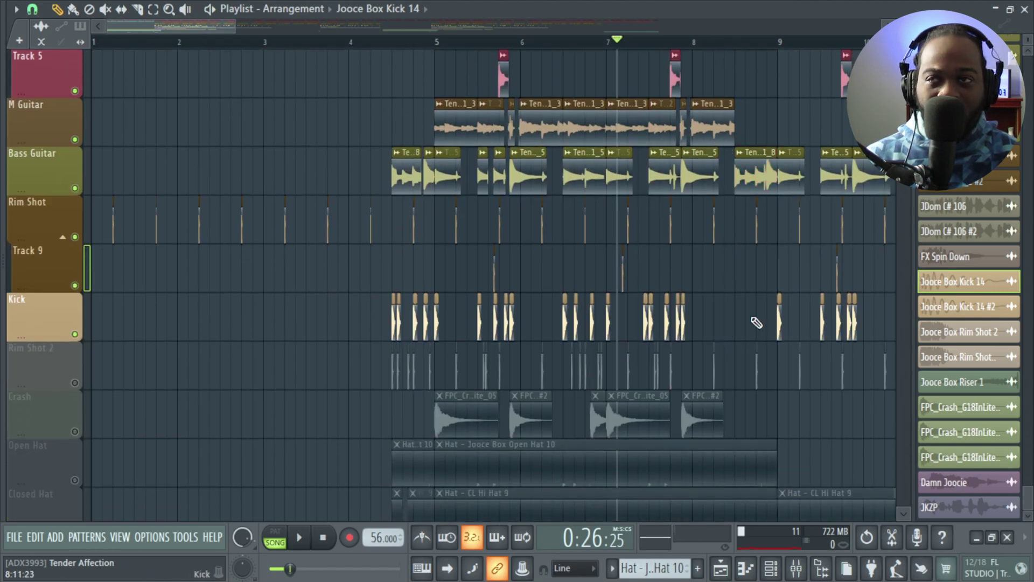
Review the Kick 14 mixer track's Fruity parametric EQ 2 curve and close the plugin.
scroll(414, 172, up, 3)
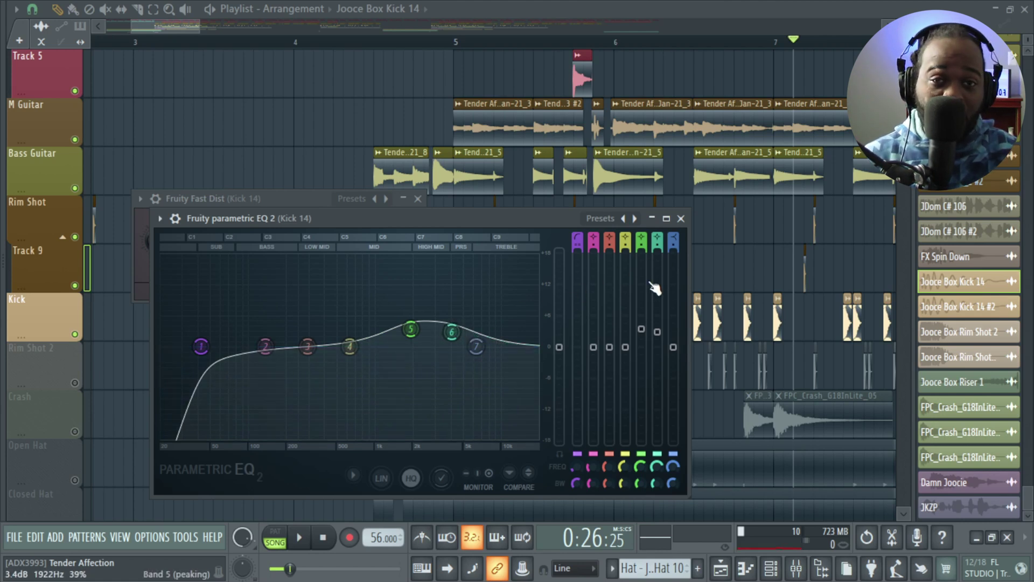
click(680, 218)
Unmute the Rim Shot 2 track and review the channel settings of its first Jooce Box Rim Shot 2 clip.
click(75, 382)
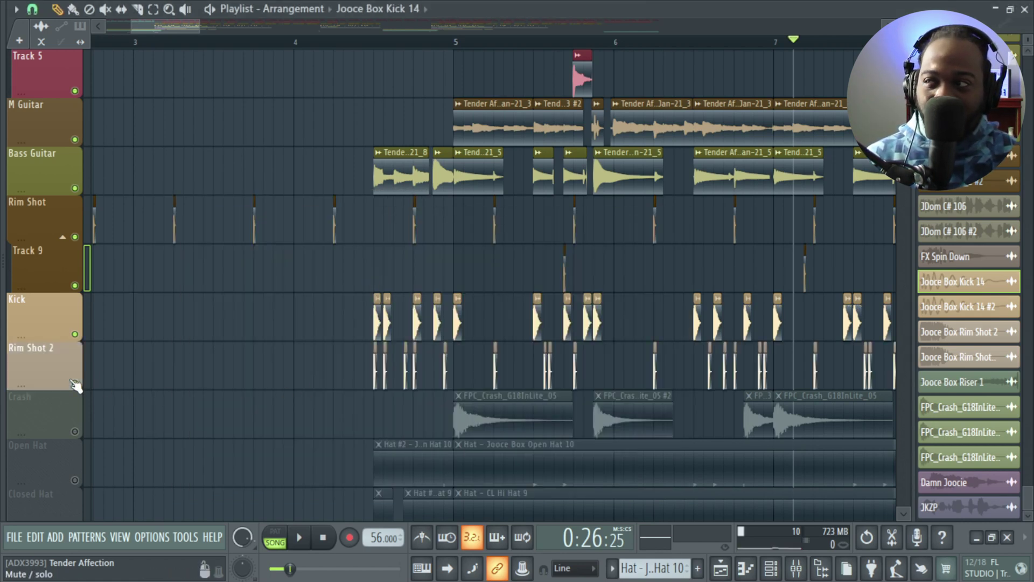
scroll(301, 386, up, 5)
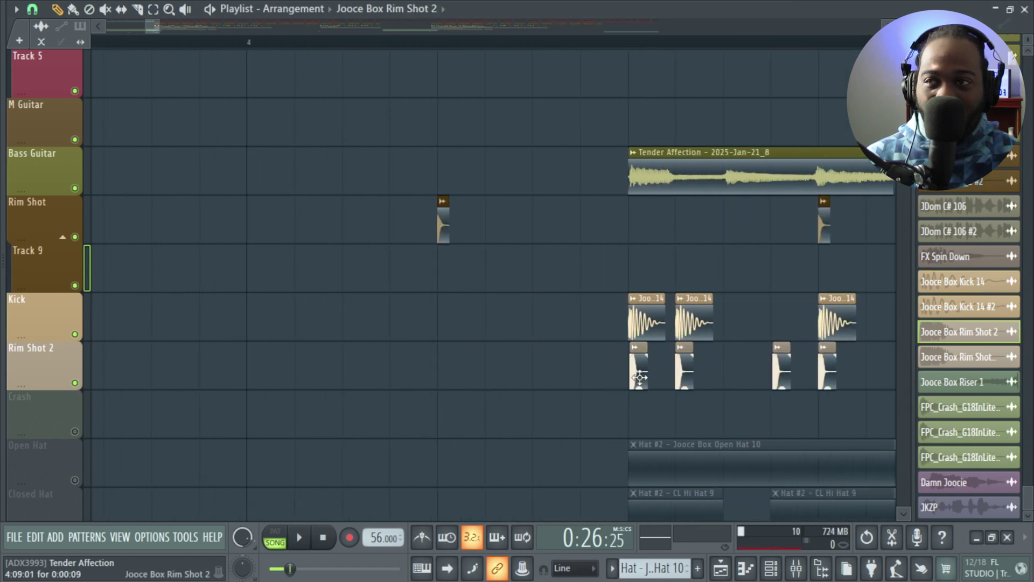
double_click(640, 379)
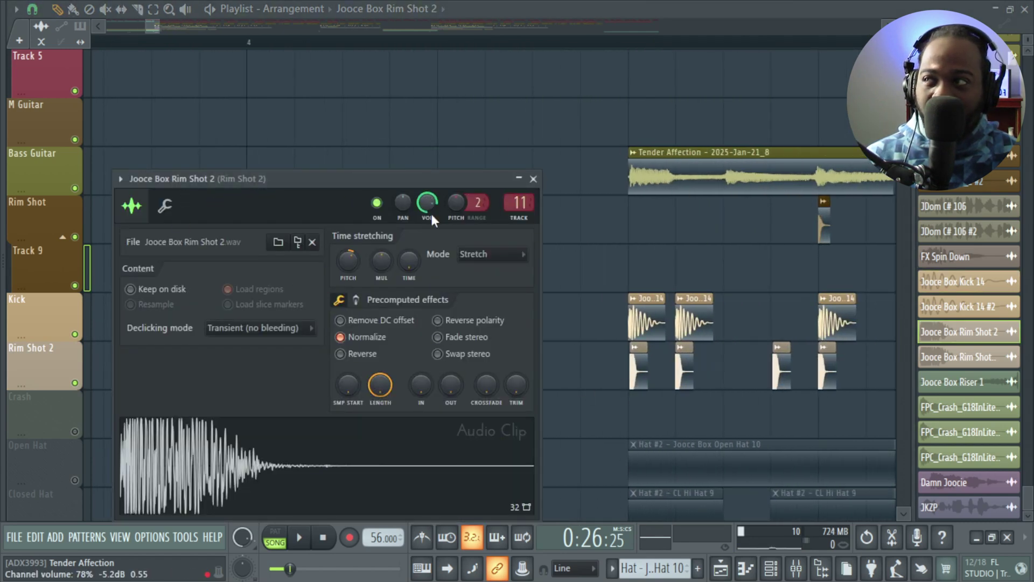
click(532, 178)
Highlight the first Kick clip together with the first Rim Shot 2 clip to compare their placement, and save the project.
drag(596, 291, 503, 263)
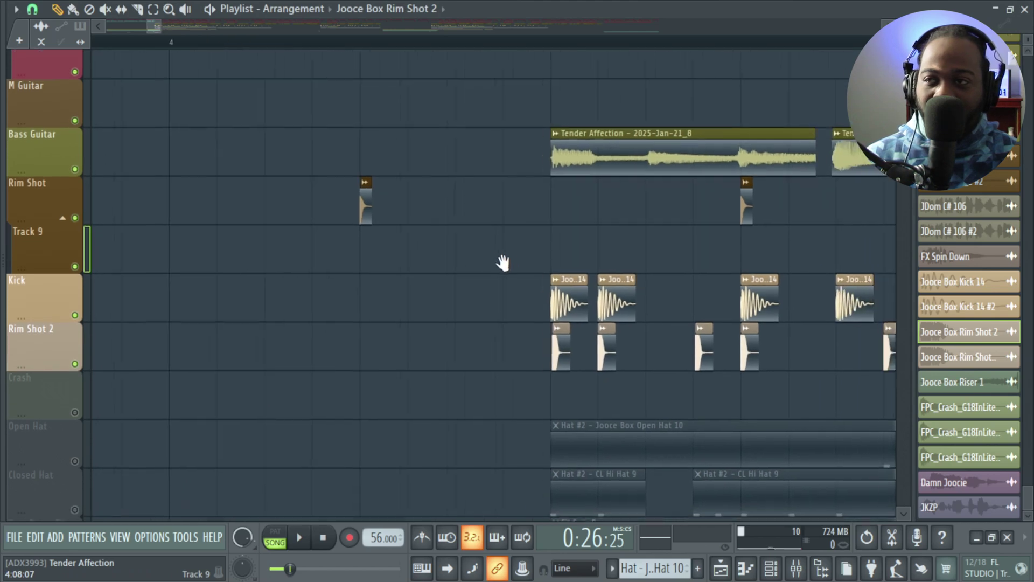
scroll(502, 263, up, 4)
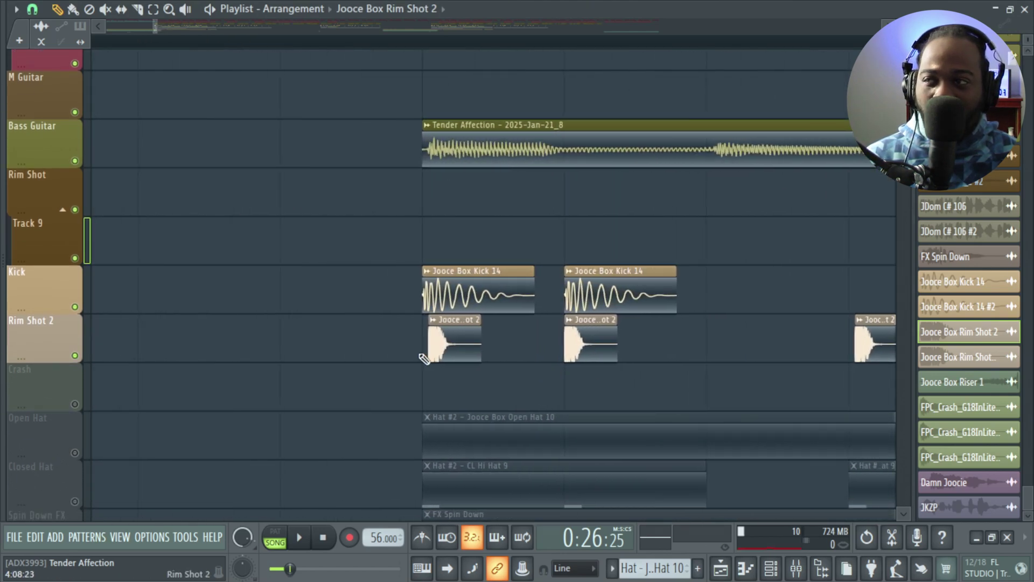
scroll(439, 350, down, 4)
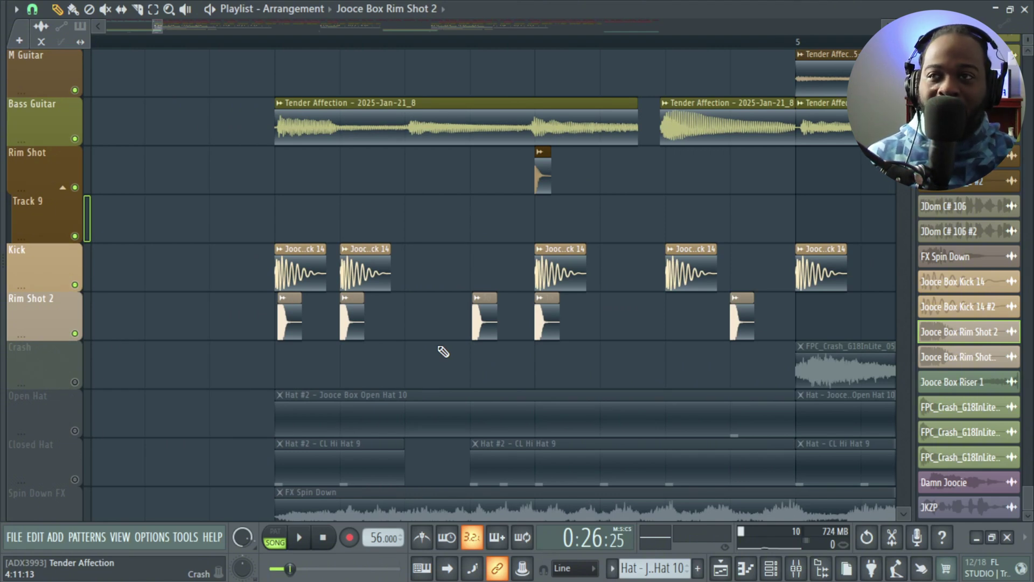
scroll(258, 363, up, 3)
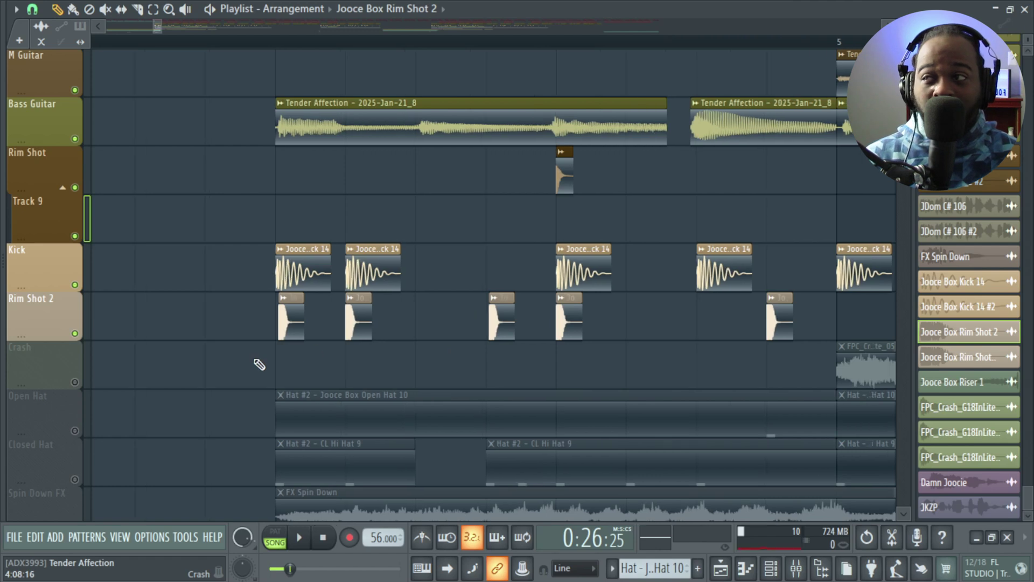
drag(321, 197, 306, 347)
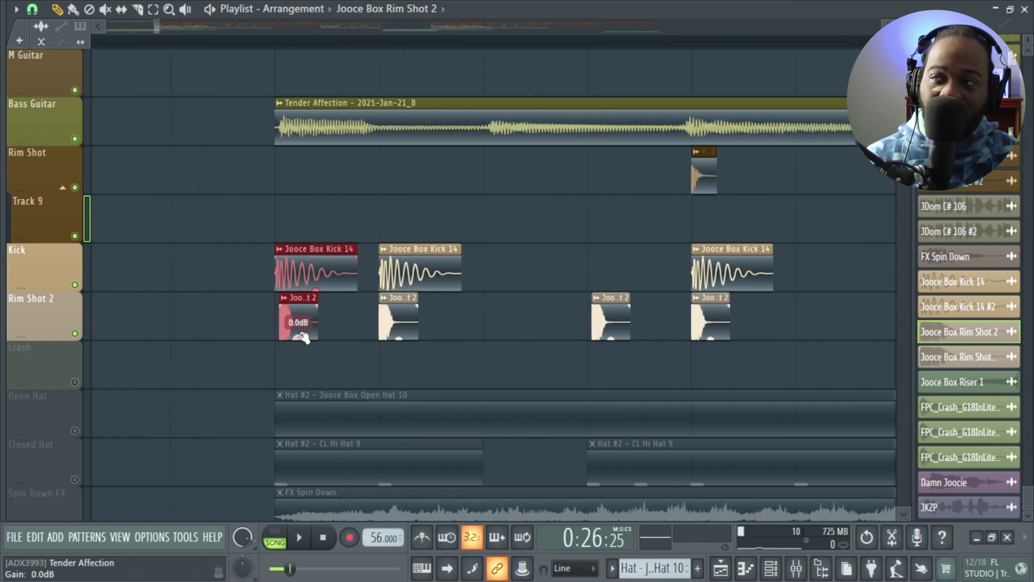
key(ctrl+s)
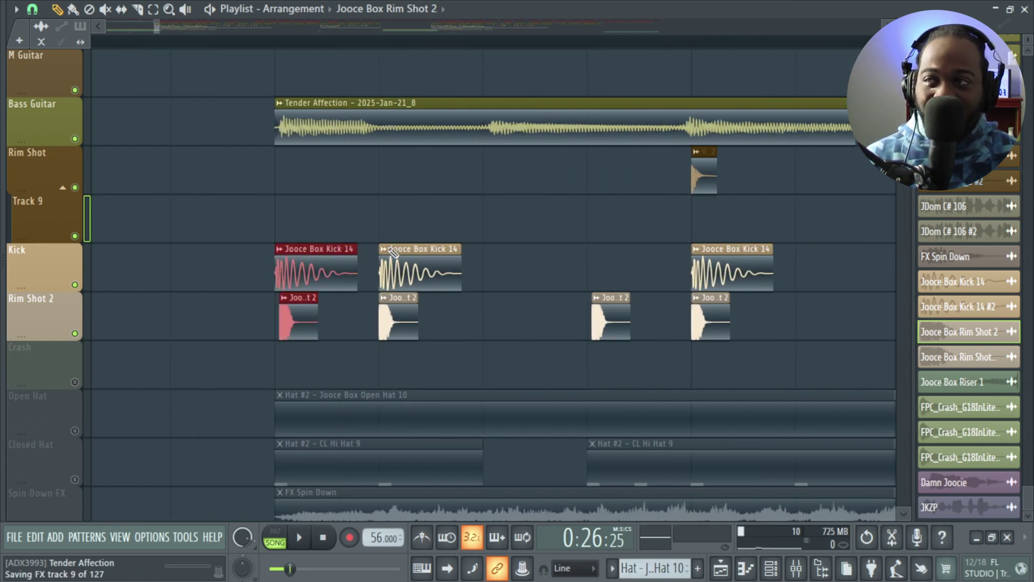
Highlight the other two pairs of Kick and Rim Shot 2 clips that line up before bar 5.
click(409, 301)
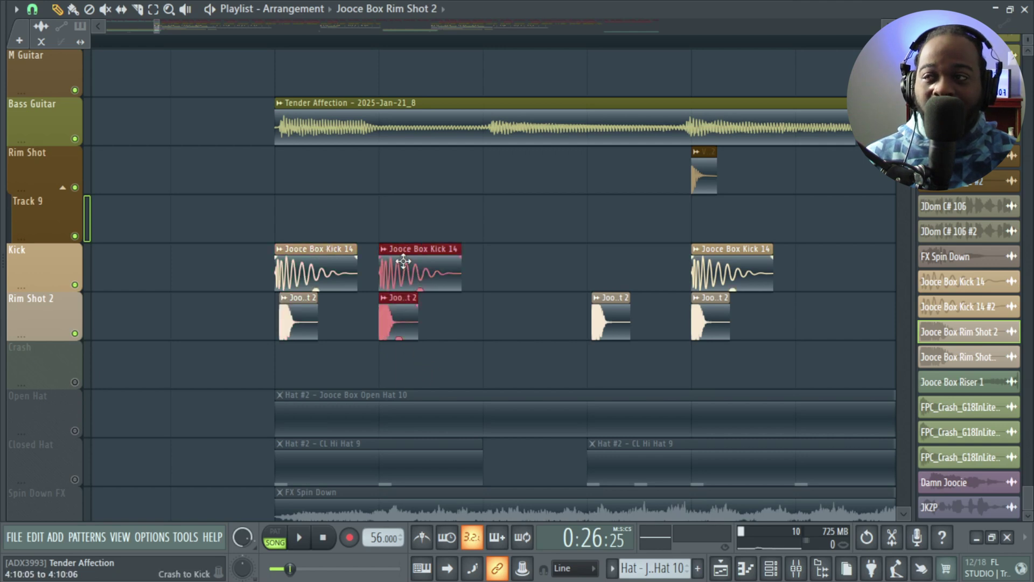
scroll(619, 372, right, 2)
drag(612, 392, 599, 229)
scroll(632, 319, right, 1)
scroll(633, 319, right, 3)
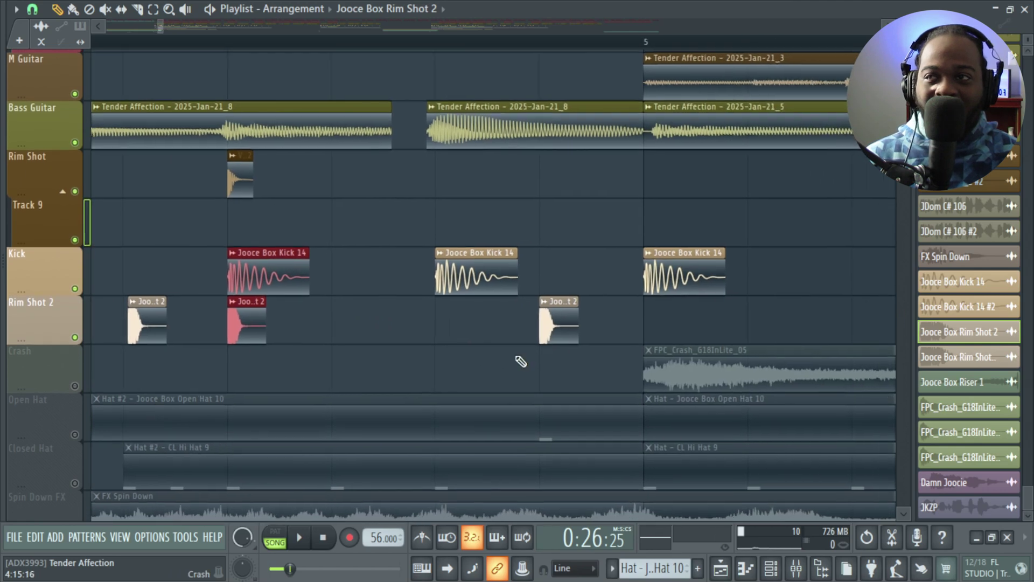
Play the arrangement from the first kick in the middle of bar 4 into bar 5.
scroll(517, 361, down, 2)
scroll(571, 353, up, 1)
scroll(580, 360, left, 1)
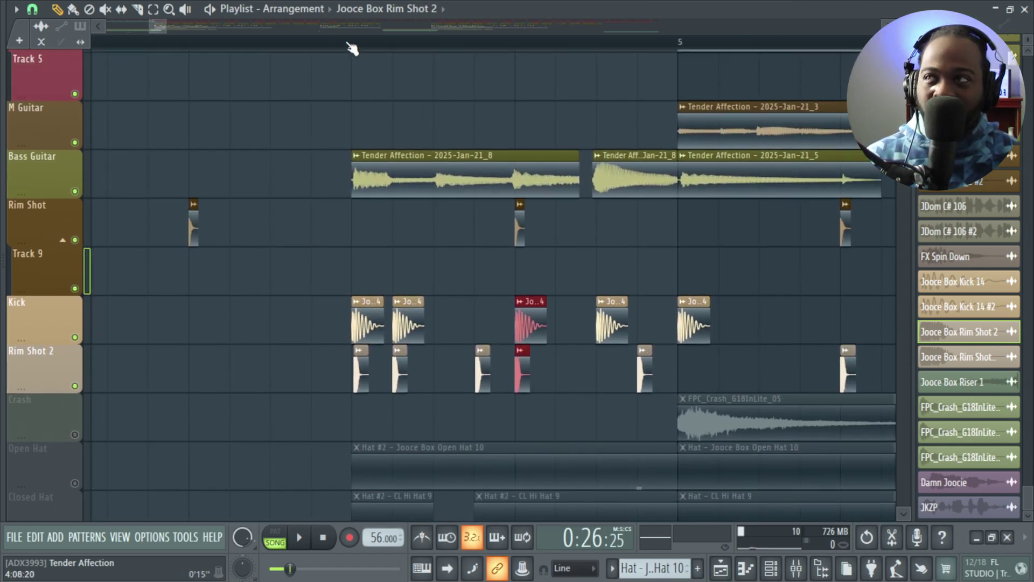
click(351, 41)
key(space)
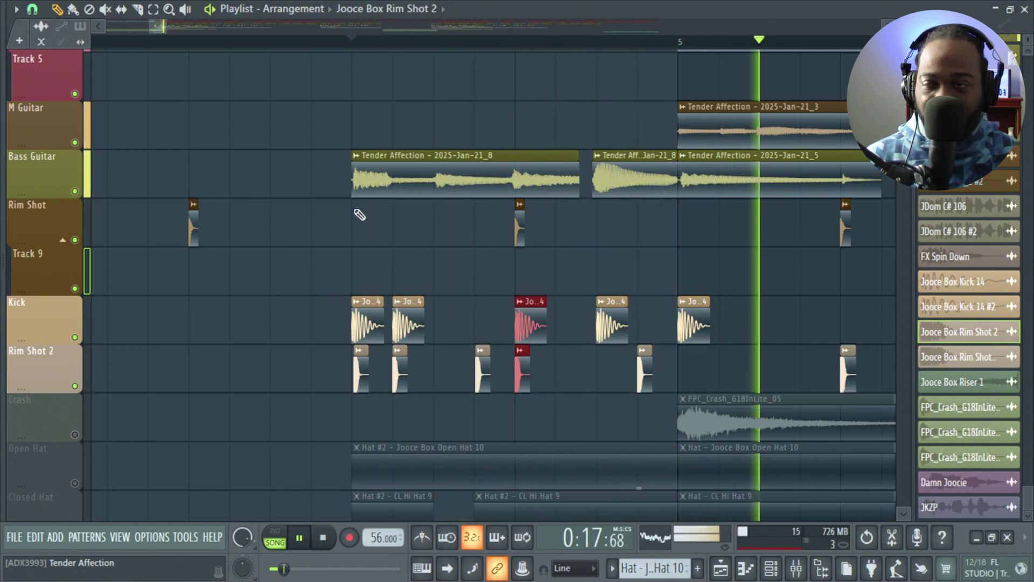
key(space)
Review the channel settings of the Jooce Box Rim Shot 2 #2 clip in bar 5, including its volume.
ctrl+scroll(526, 269, down, 2)
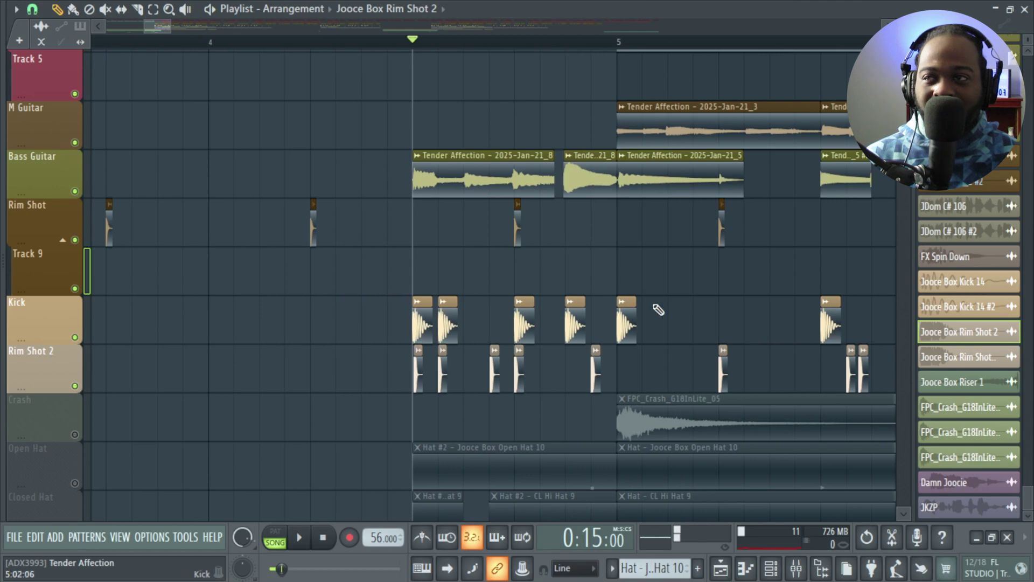
scroll(605, 293, right, 5)
scroll(538, 357, up, 4)
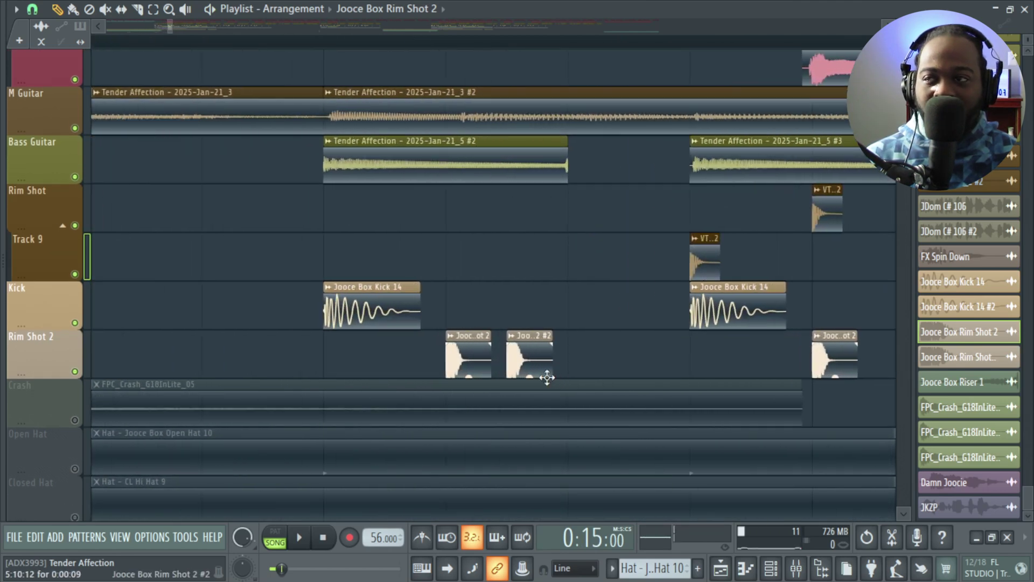
double_click(543, 359)
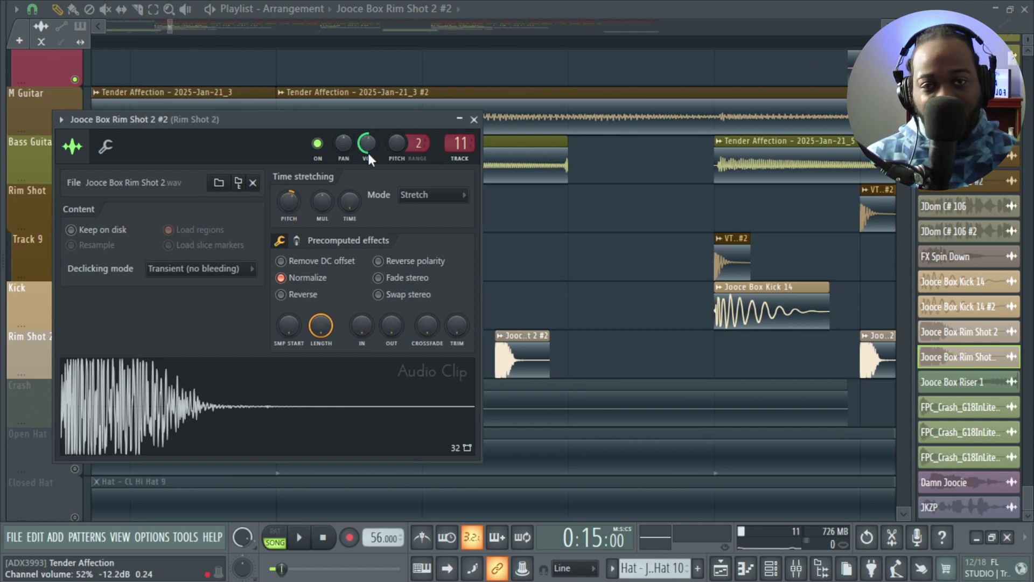
key(Escape)
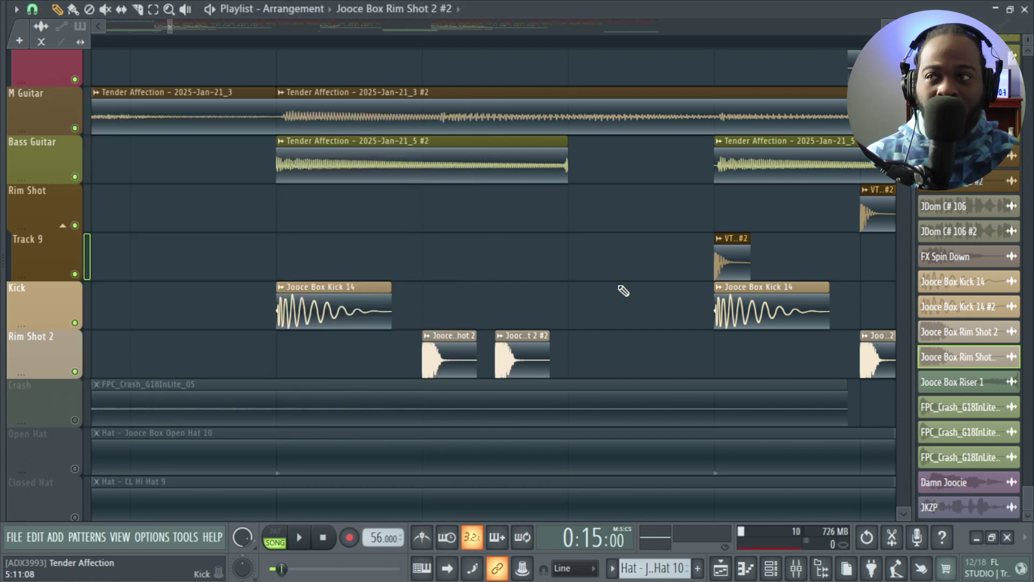
Highlight the two closely spaced Rim Shot 2 clips just before bar 7.
scroll(646, 323, down, 3)
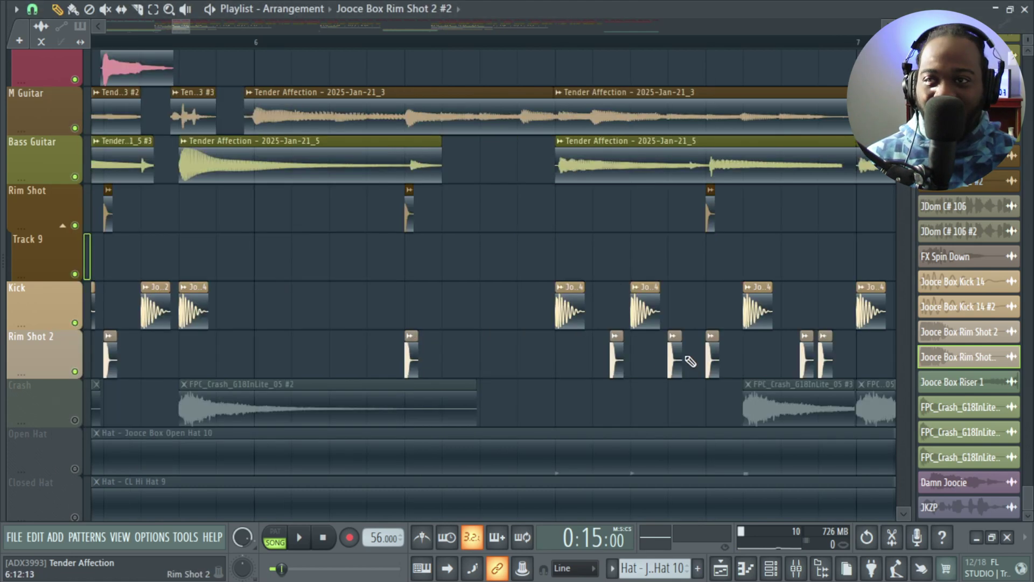
drag(782, 361, 864, 361)
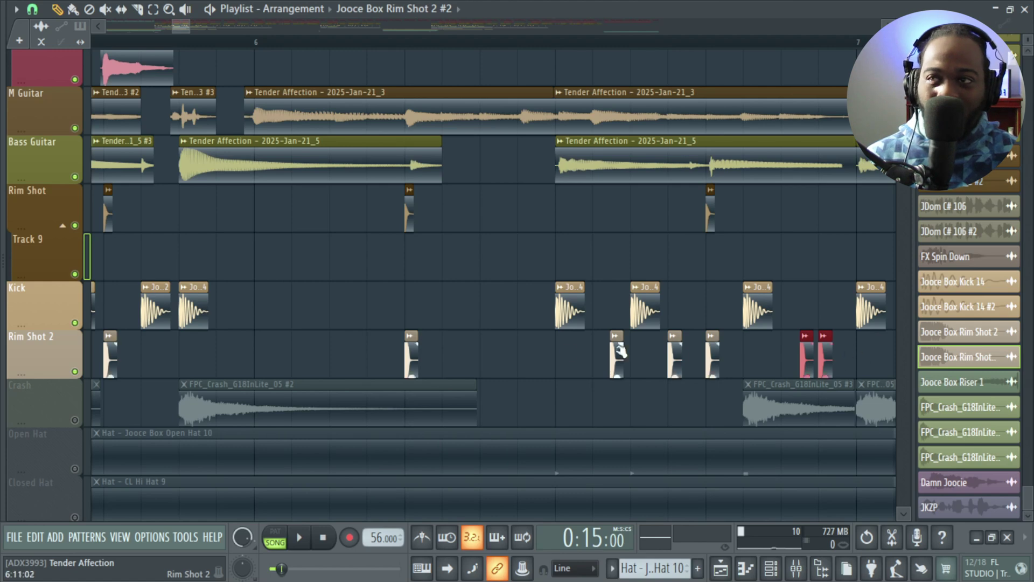
scroll(481, 355, down, 6)
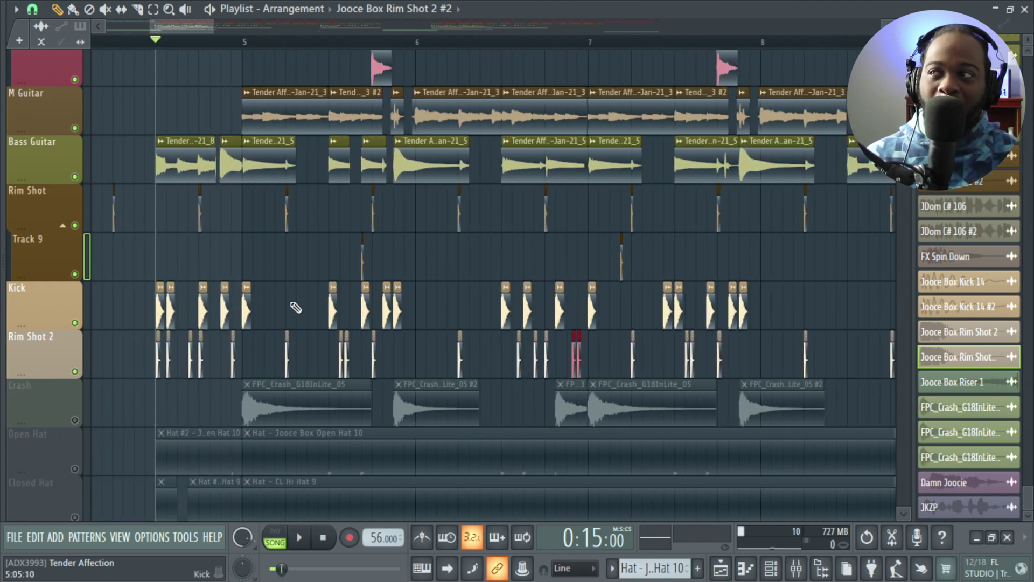
Play the arrangement from the first kick and review the Rim Shot 2 mixer track's Fruity parametric EQ 2 settings.
drag(291, 283, 396, 267)
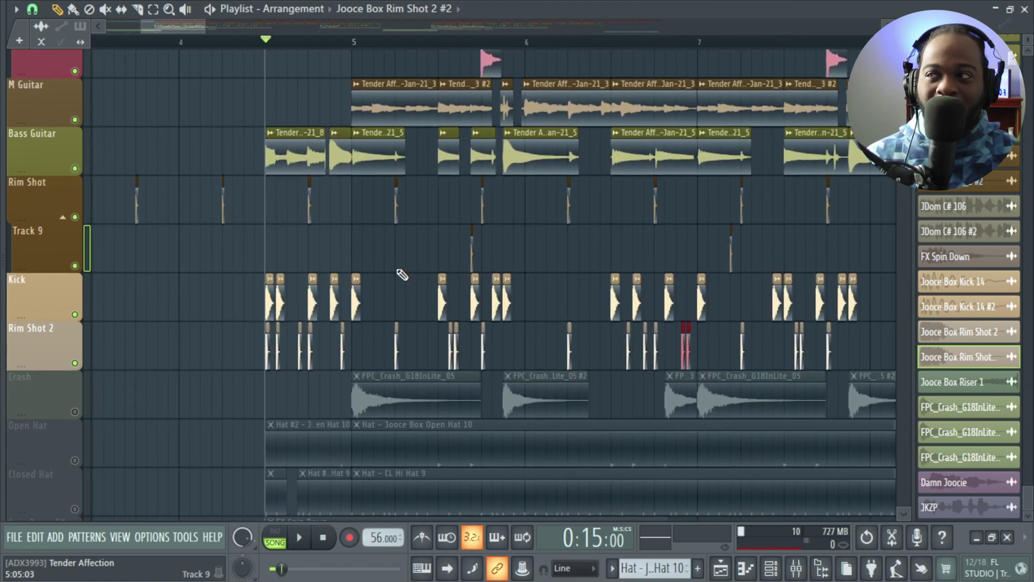
key(space)
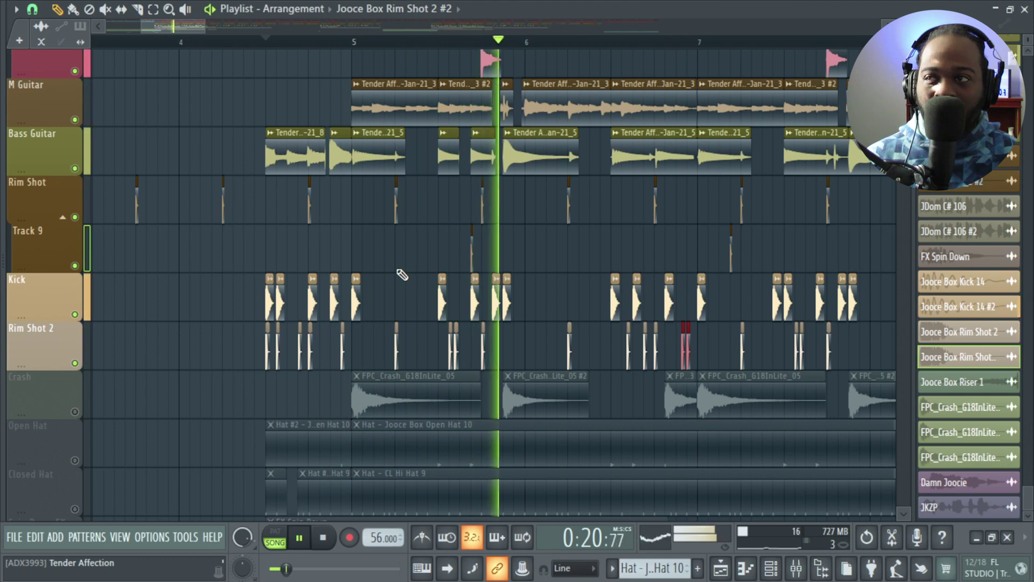
key(space)
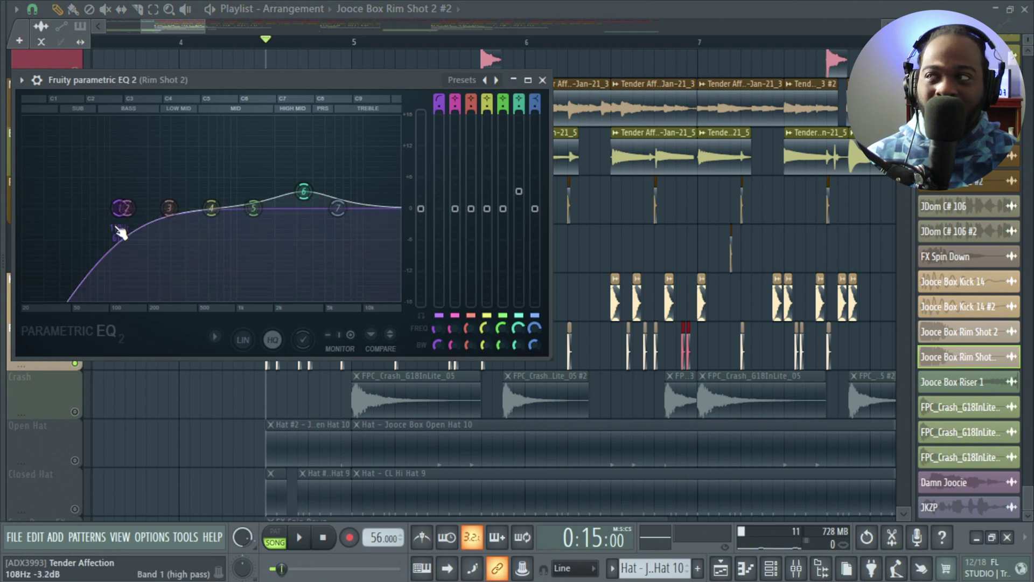
click(543, 80)
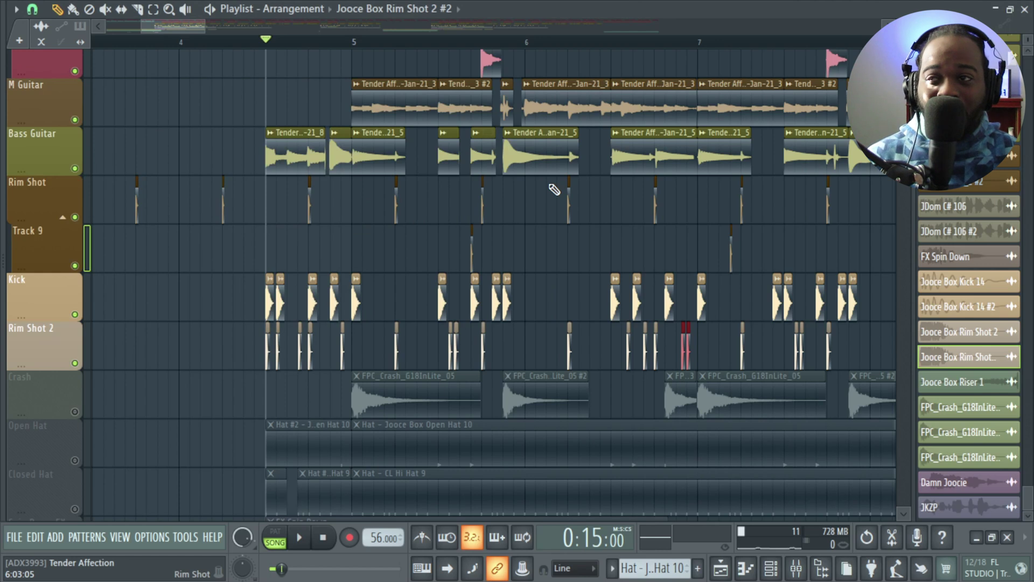
Unmute the Crash track and review the channel settings of its FPC_Crash_G18InLite_05 clip at bar 5.
scroll(339, 358, down, 1)
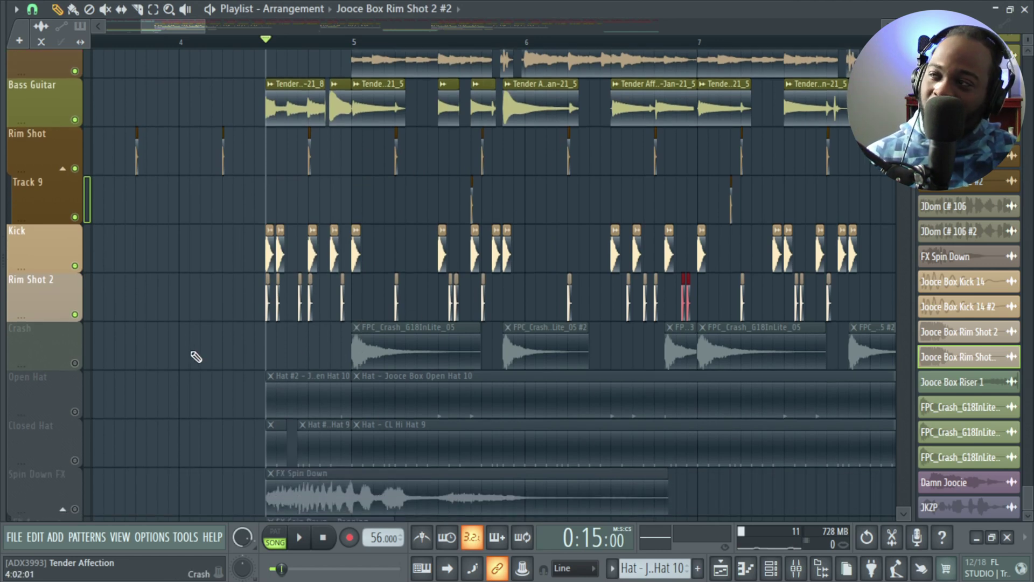
click(77, 365)
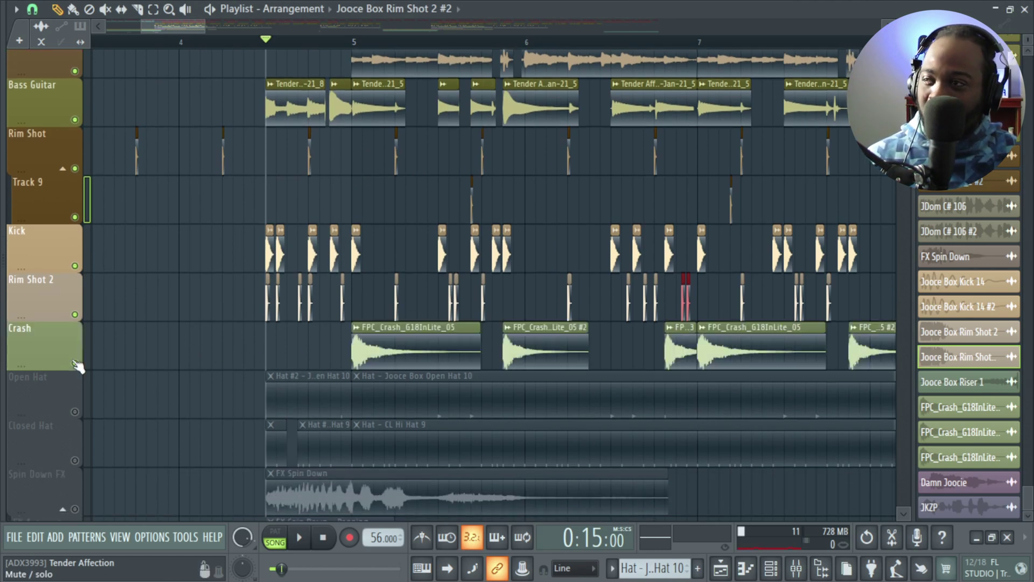
double_click(404, 356)
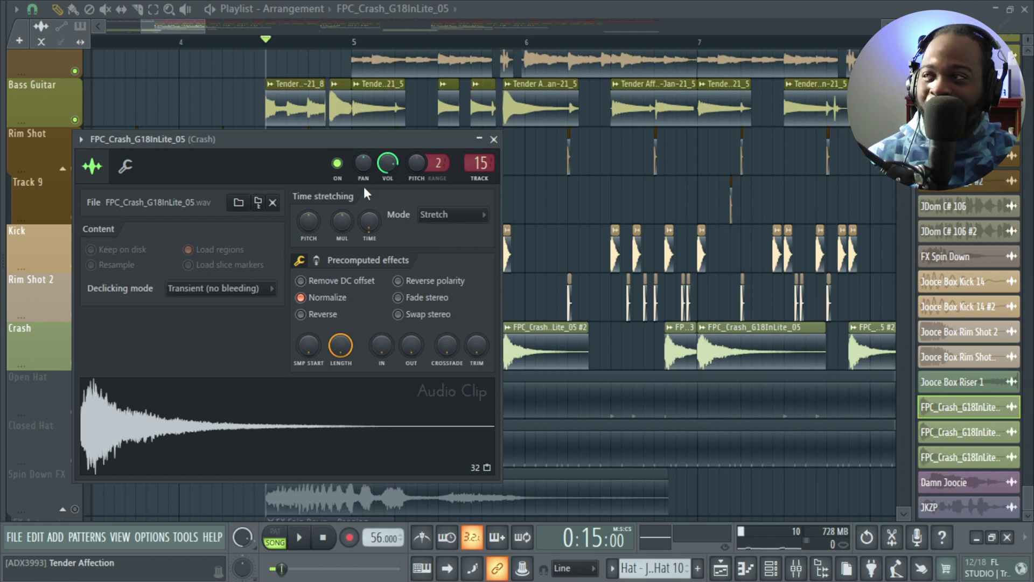
click(496, 146)
Highlight the Crash clips from bar 5 to bar 7 and compare the channel settings of FPC_Crash_G18InLite_05 #2 and #3.
drag(331, 322, 776, 371)
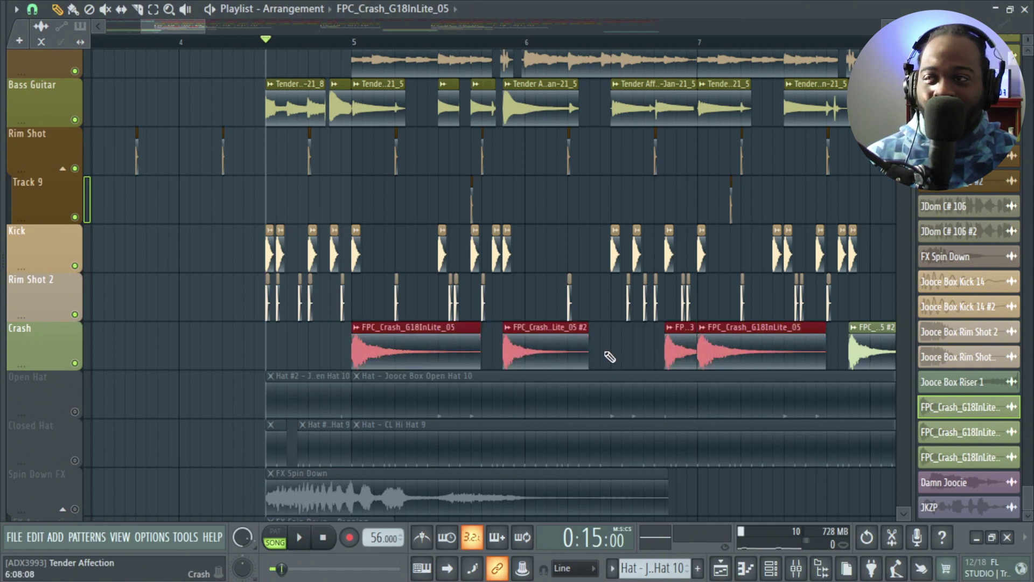
double_click(565, 344)
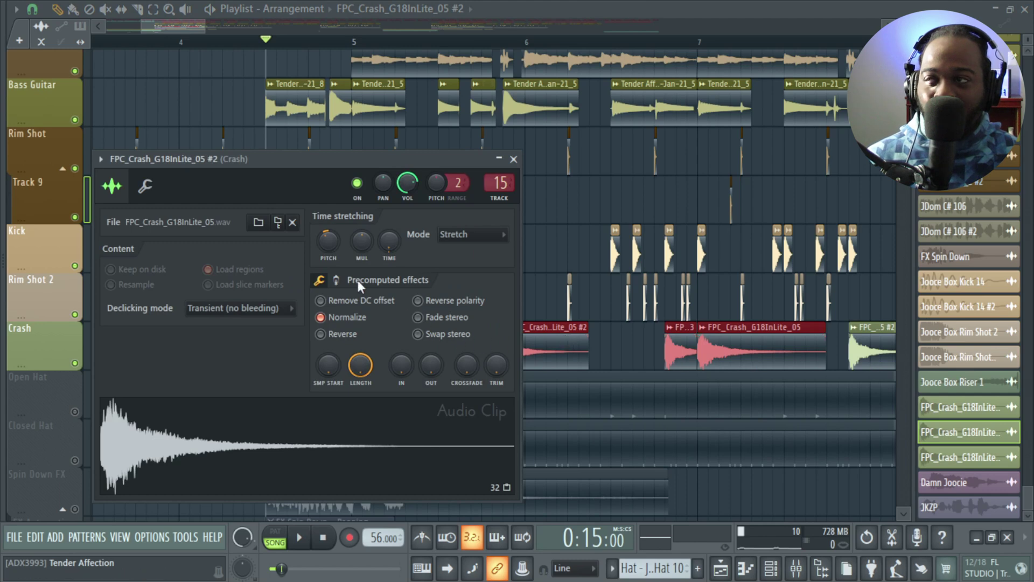
click(562, 361)
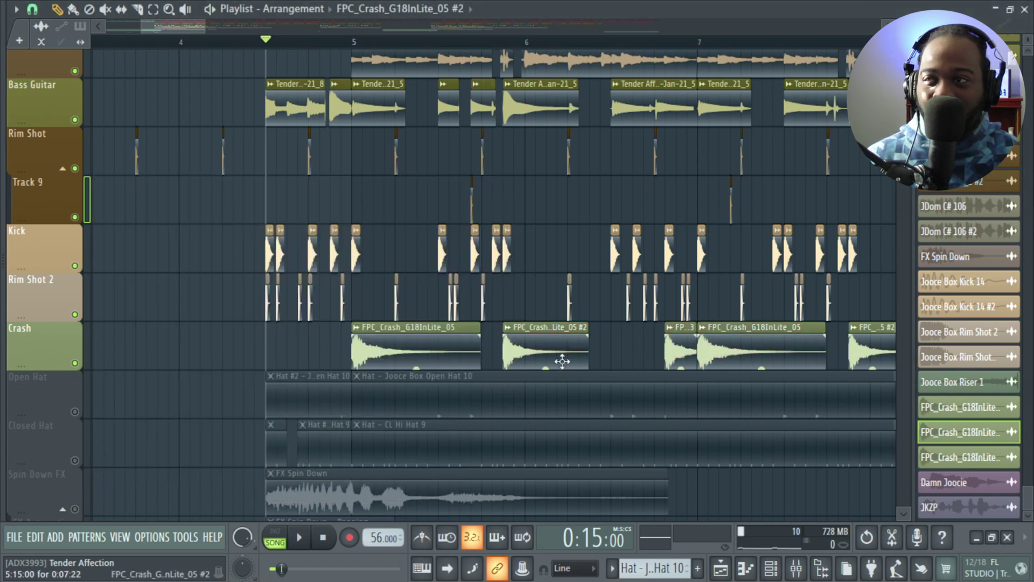
double_click(674, 360)
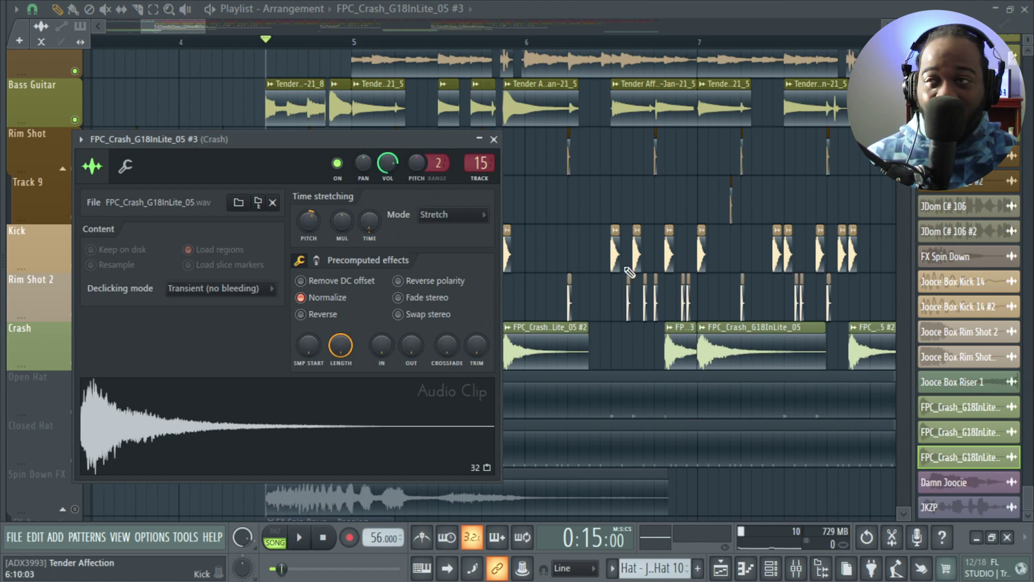
click(633, 349)
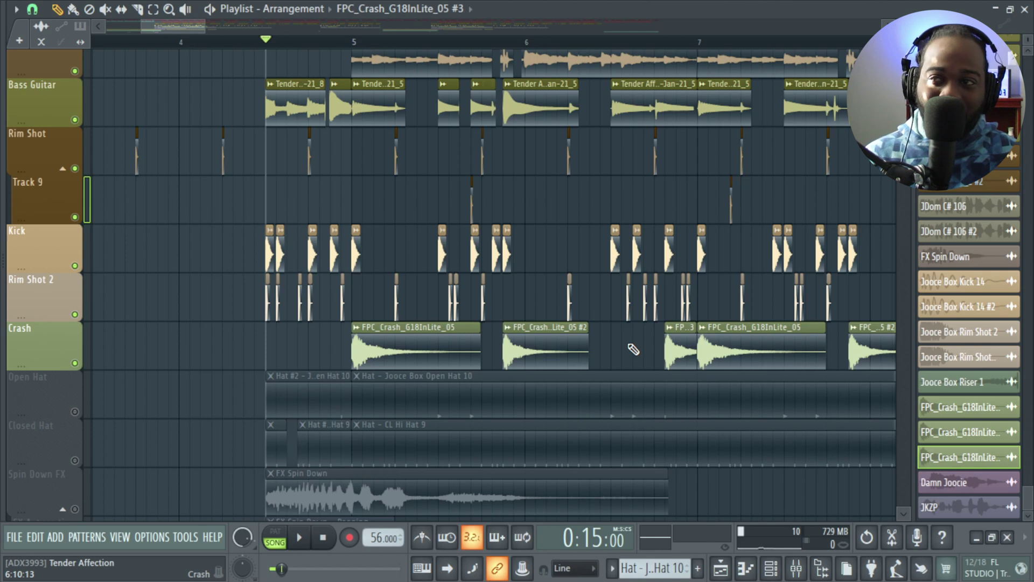
Play the arrangement from the middle of bar 4 through the Crash clips to hear them with the other tracks.
key(space)
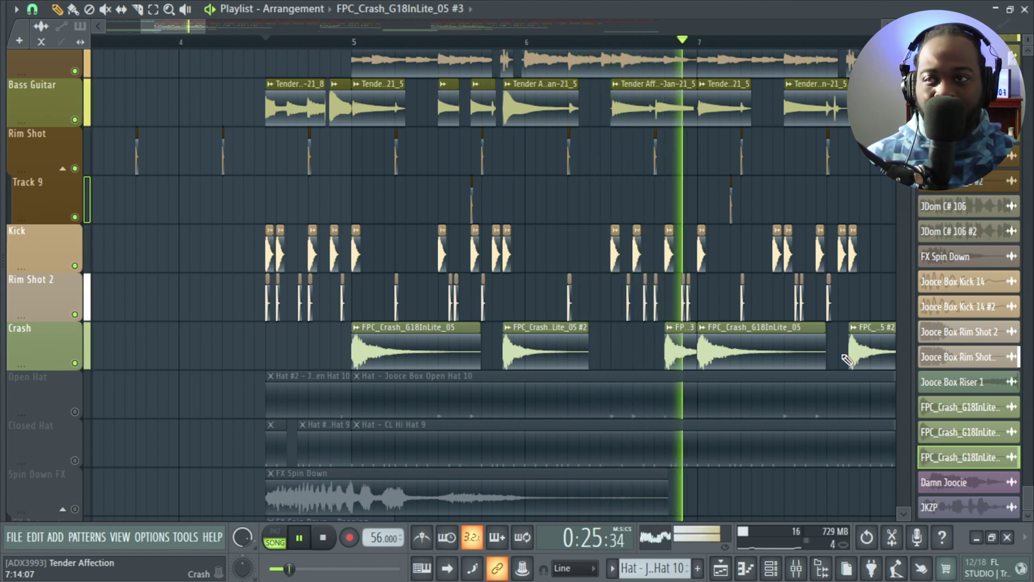
key(space)
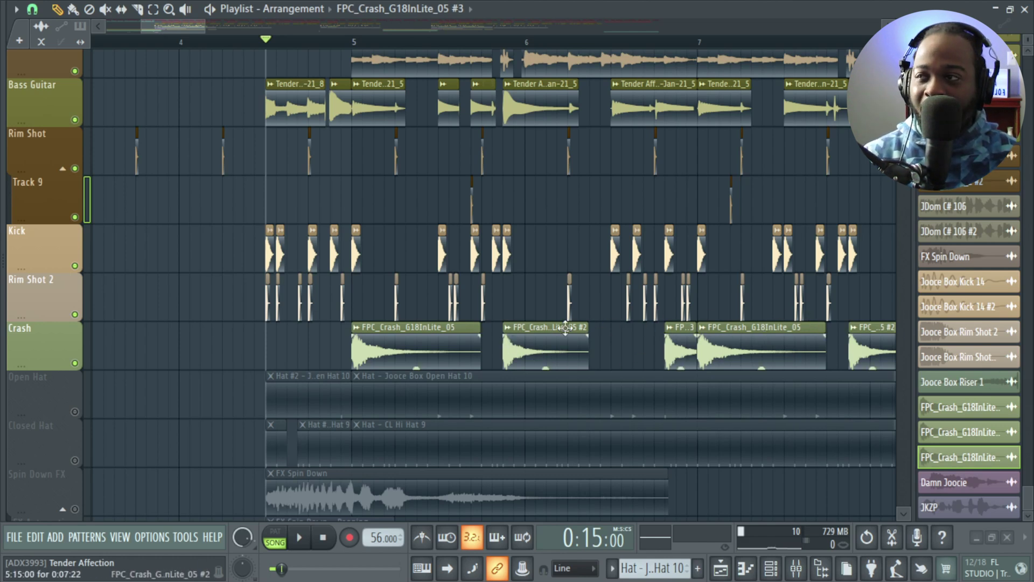
Unmute the Open Hat and Closed Hat tracks below the Crash track.
scroll(563, 329, down, 2)
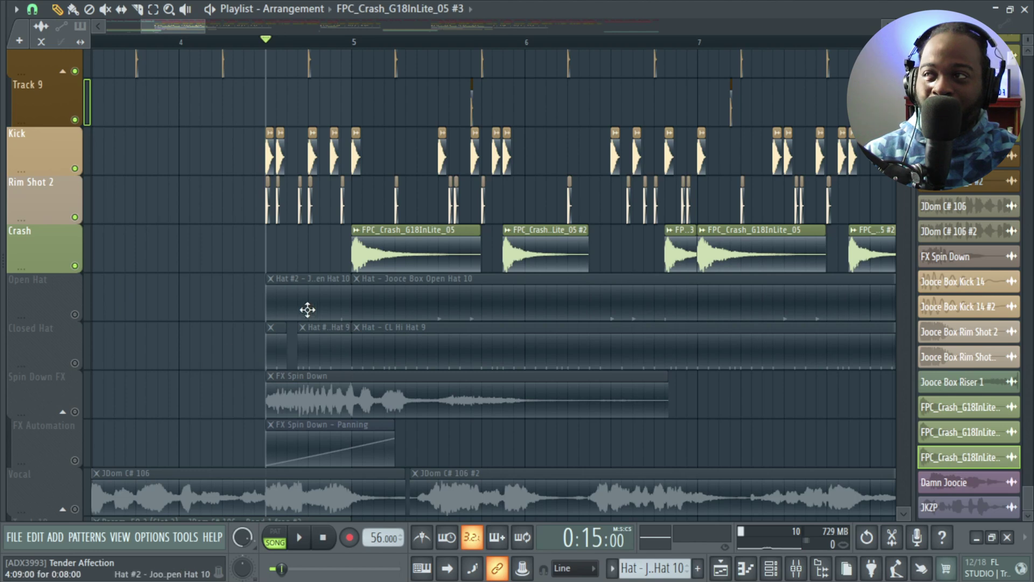
scroll(334, 259, up, 3)
scroll(370, 185, down, 4)
scroll(370, 186, up, 1)
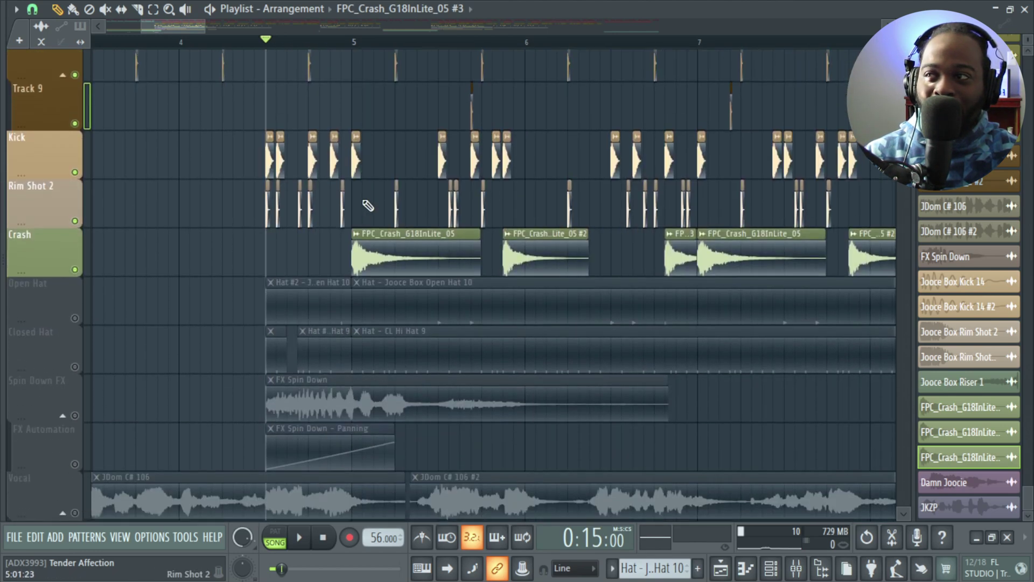
mouse_move(2, 345)
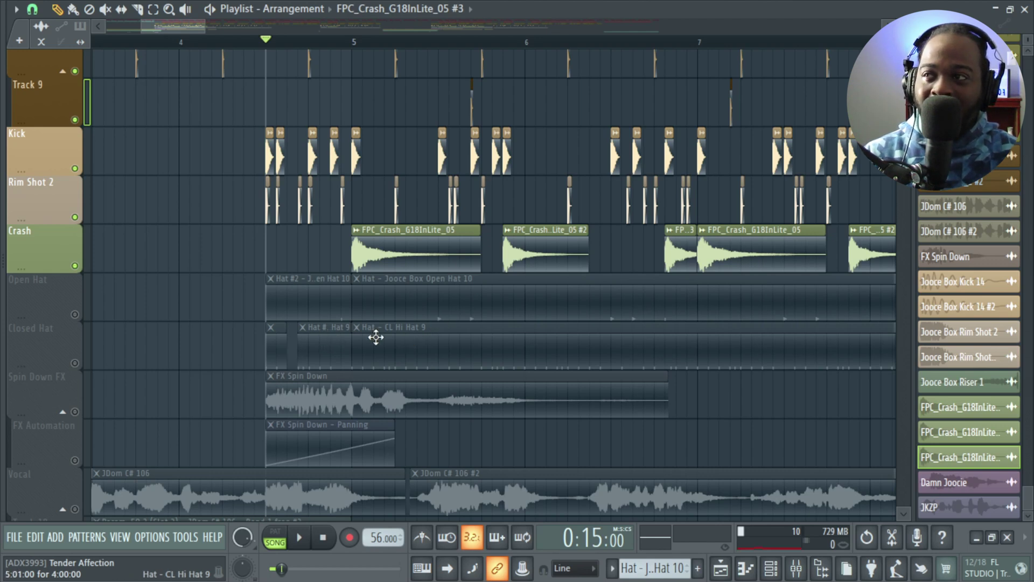
click(75, 314)
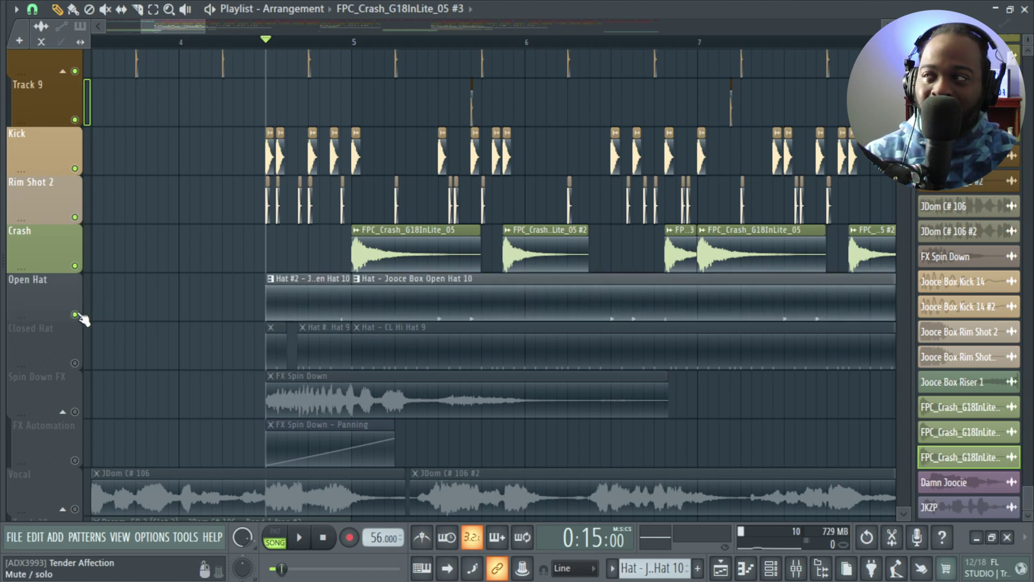
click(75, 362)
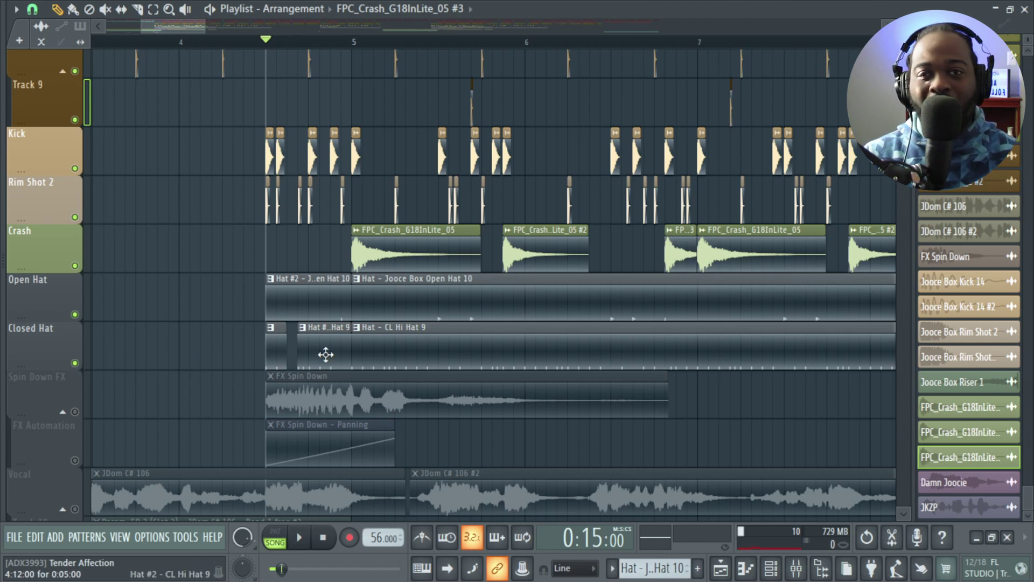
Review the CL Hi Hat 9 notes in the piano roll and compare the cut group settings of CL Hi Hat 9 and Jooce Box Open Hat 10.
click(363, 356)
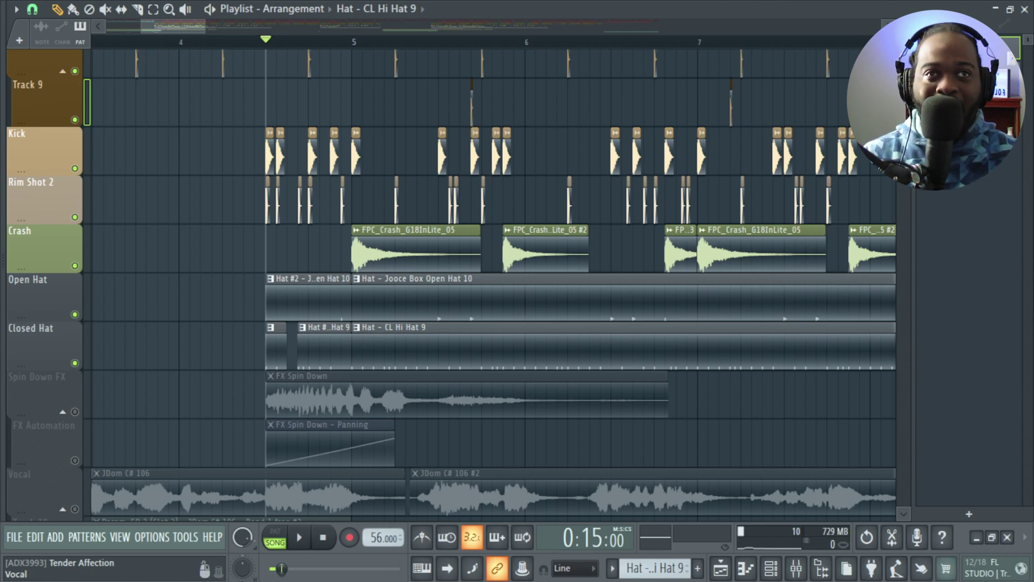
key(F7)
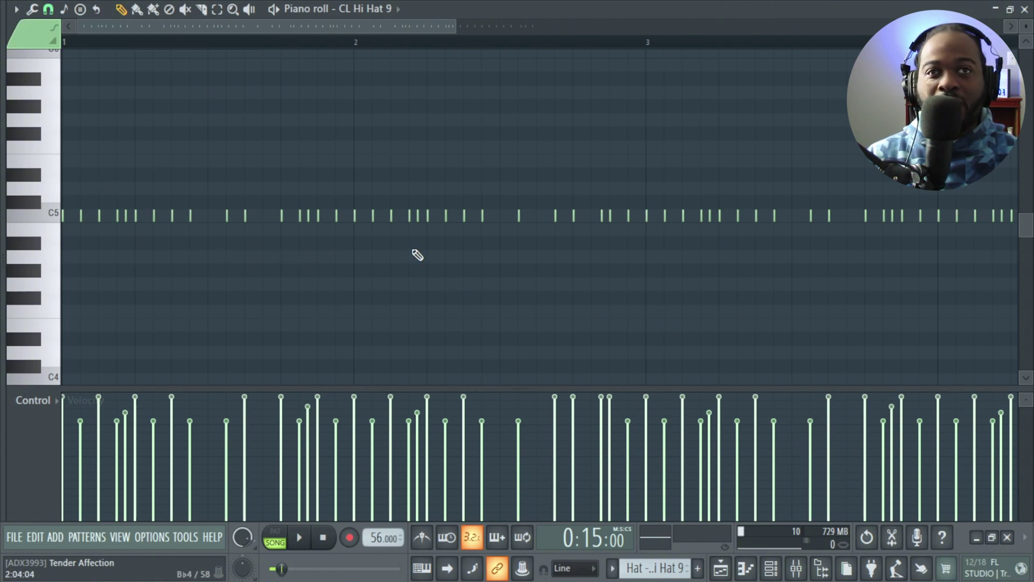
click(1024, 9)
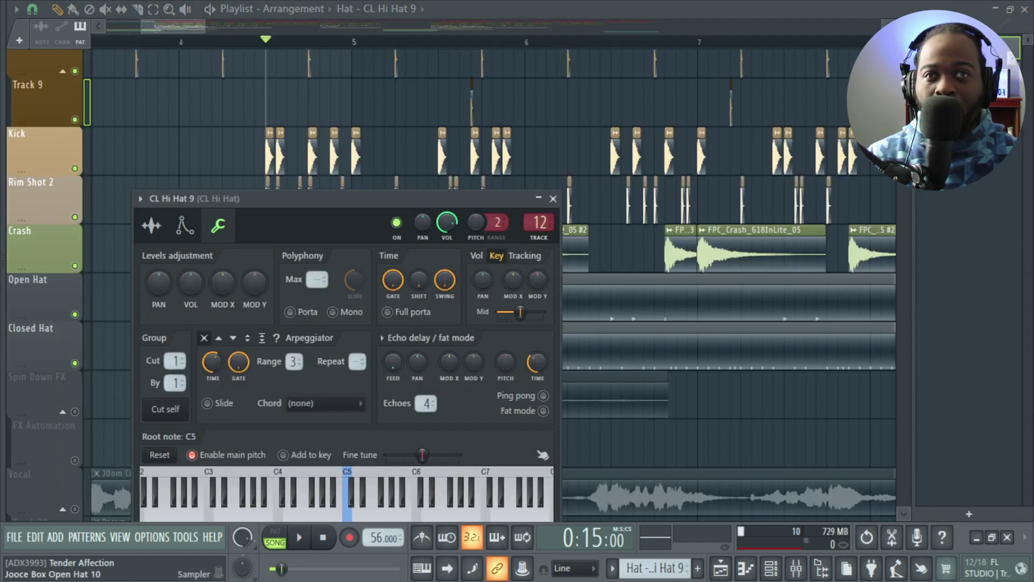
key(Down)
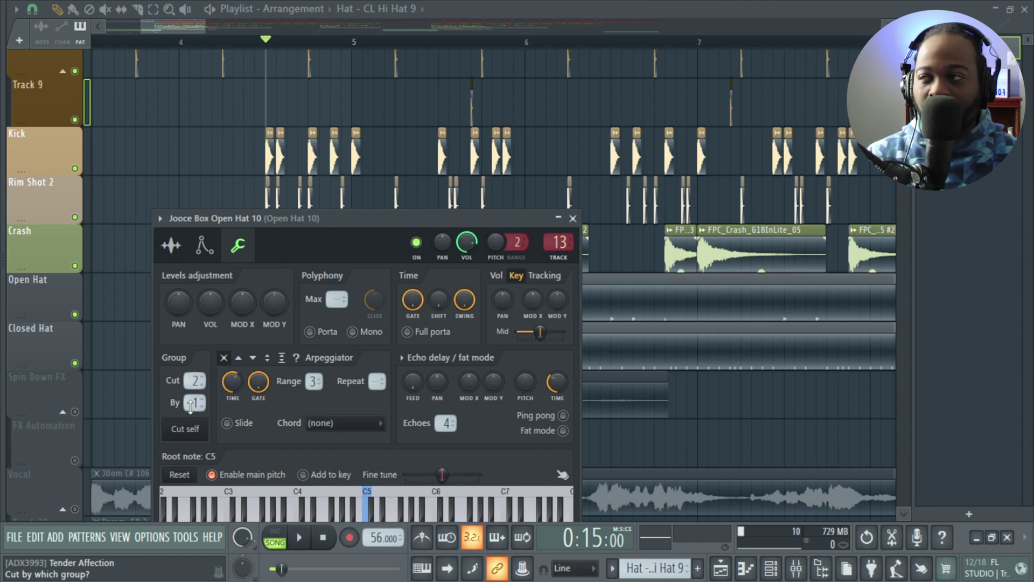
click(573, 219)
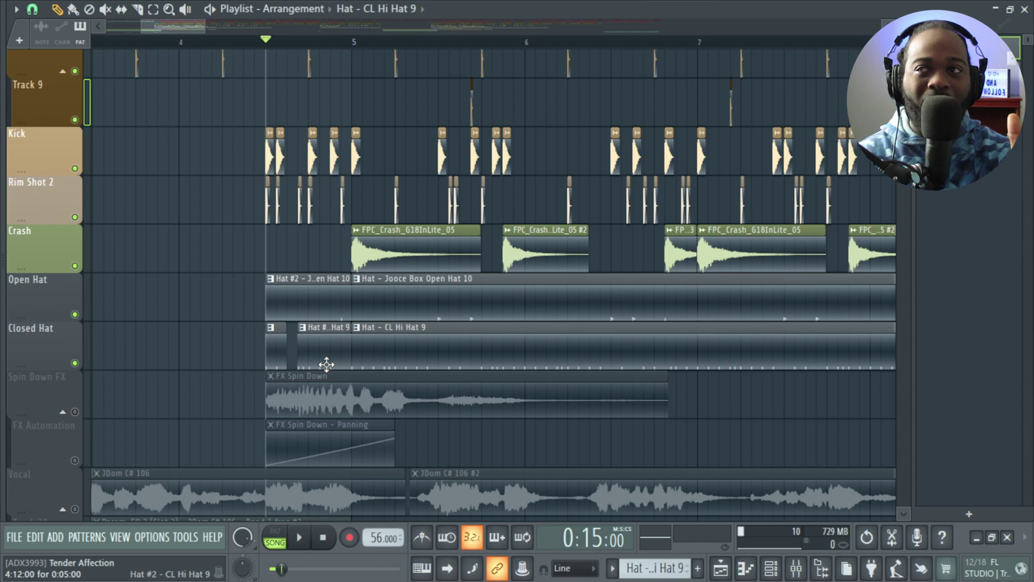
Open the CL Hi Hat 9 pattern in the piano roll and play it alone in pattern mode.
double_click(460, 362)
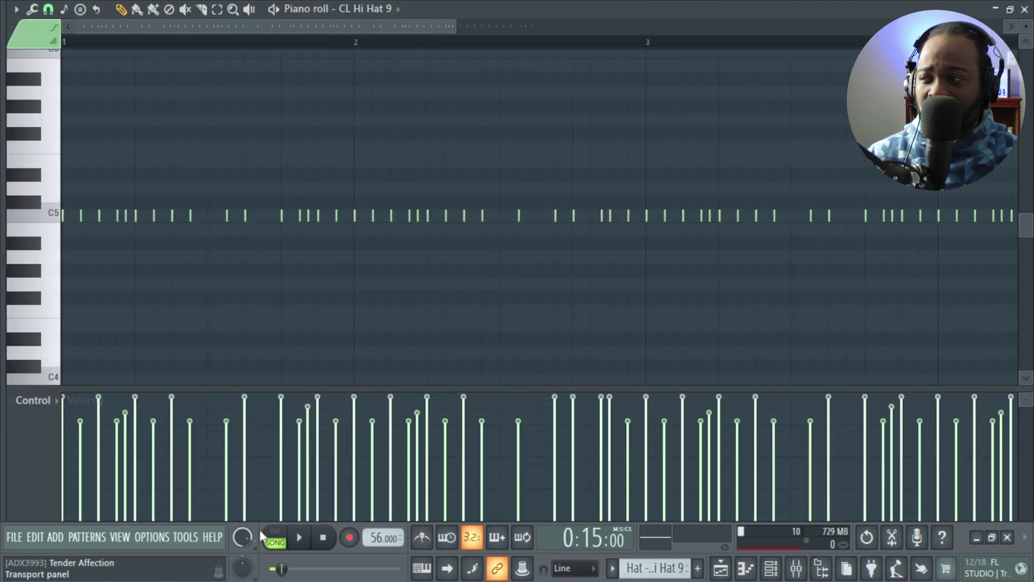
click(281, 534)
scroll(233, 313, up, 1)
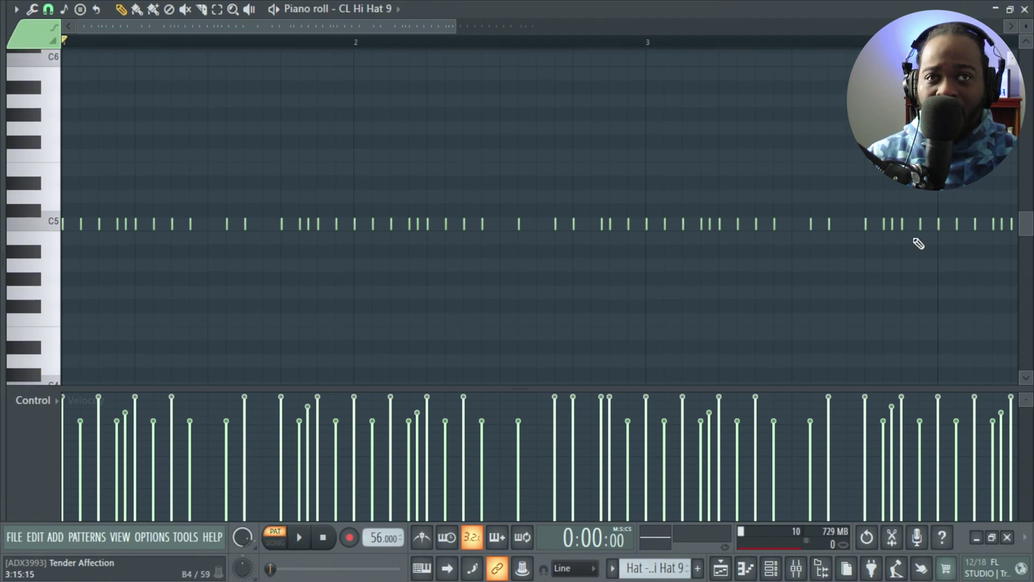
key(space)
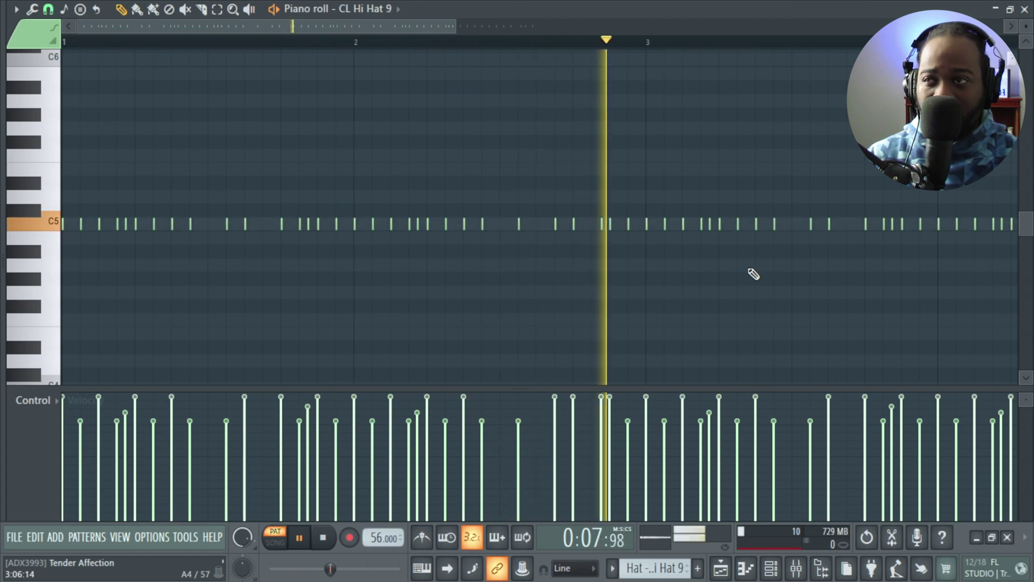
key(space)
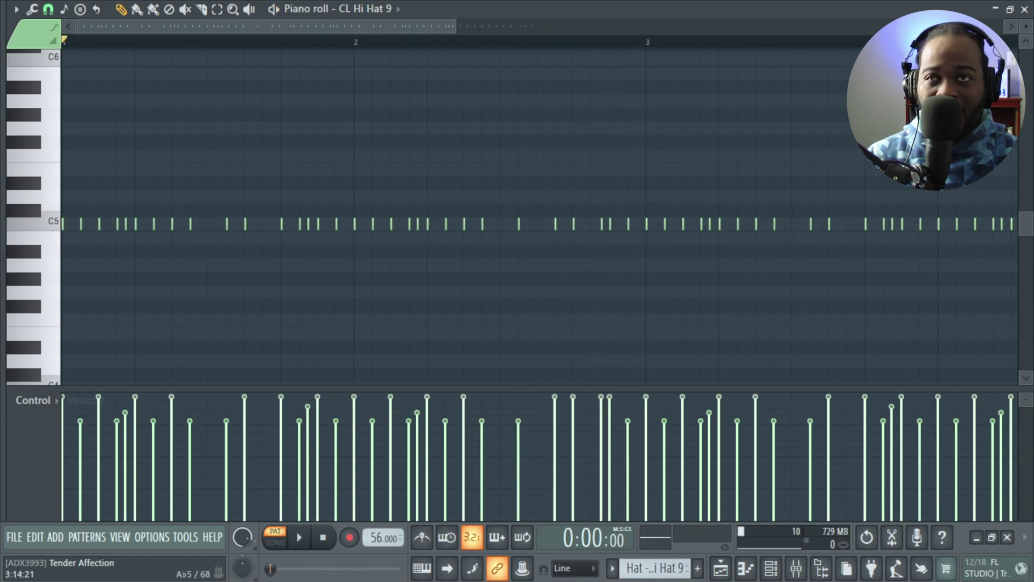
click(1025, 9)
Open the Jooce Box Open Hat 10 pattern in the piano roll, play it alone, and return to the playlist.
double_click(429, 293)
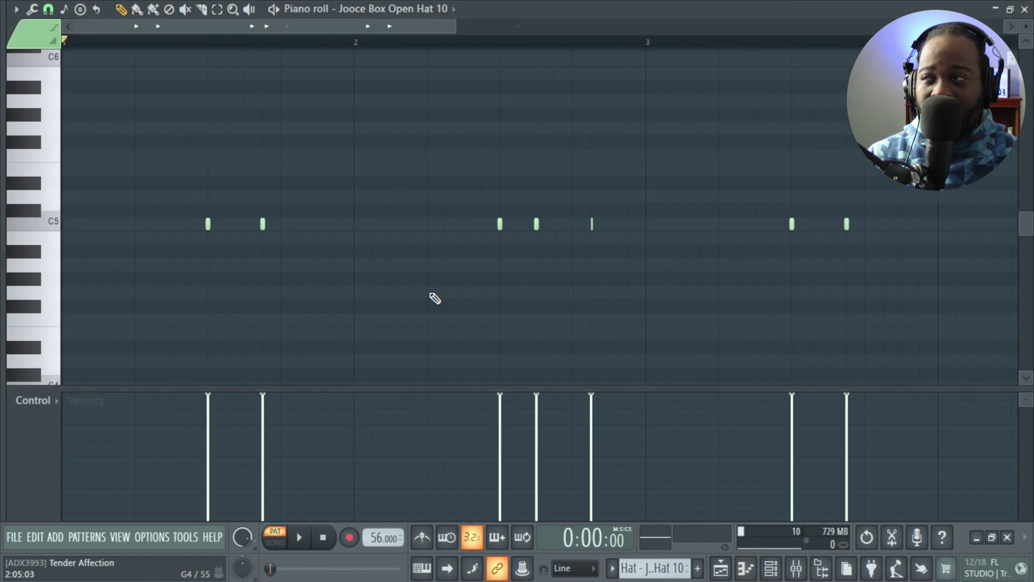
key(space)
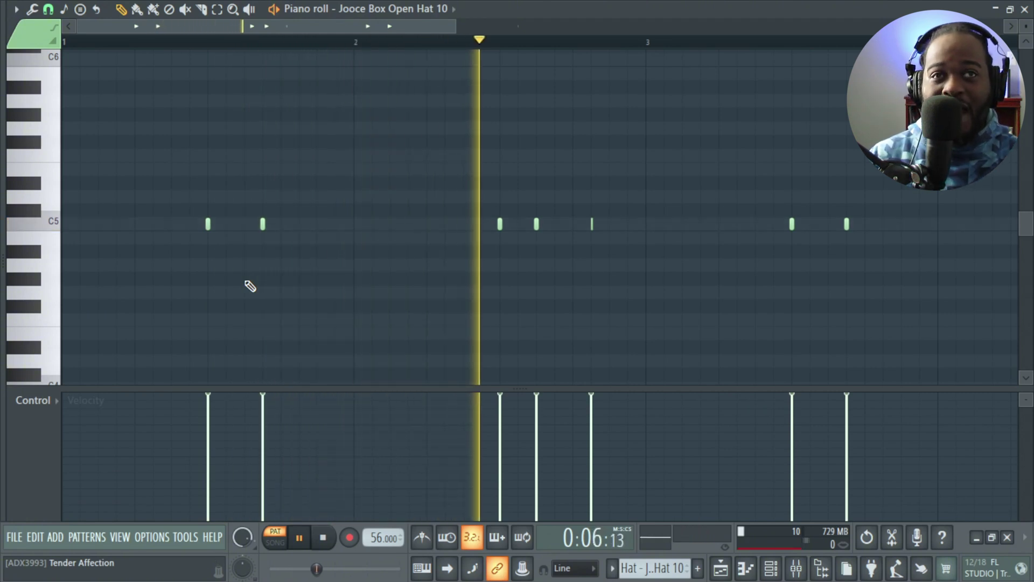
key(space)
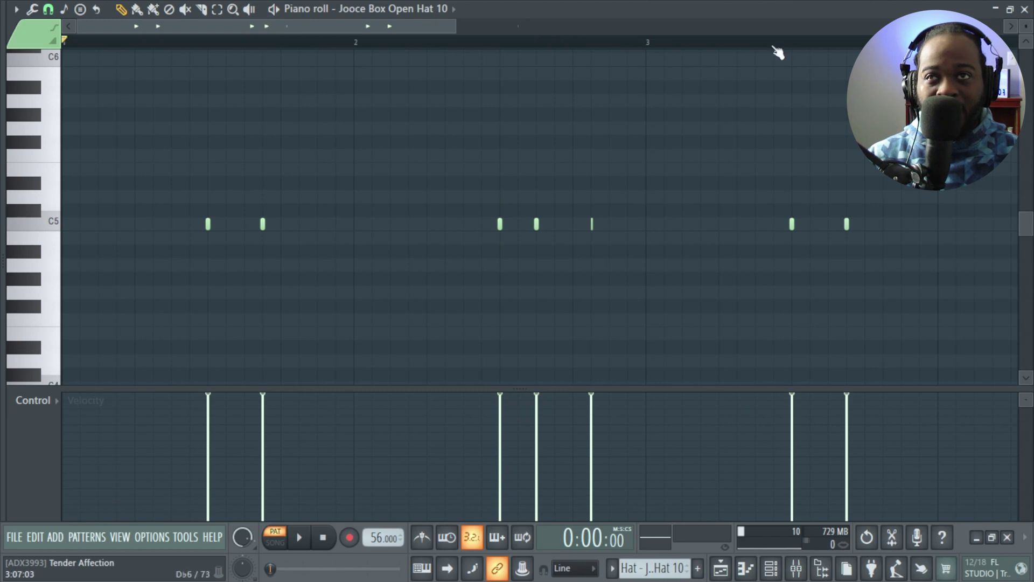
key(F5)
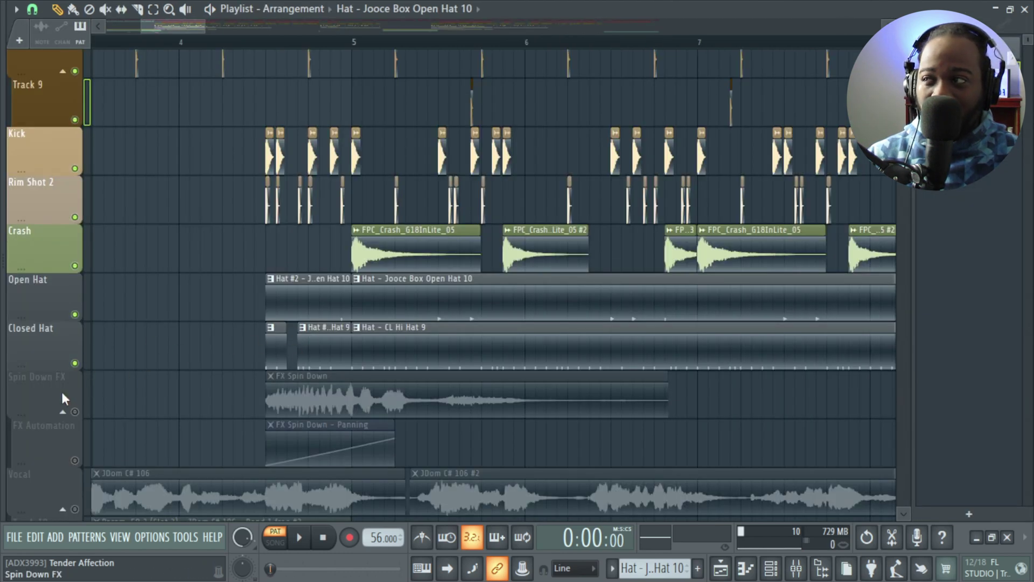
Play the arrangement from the middle of bar 4 with the hats and inspect the open hat hits against the kicks in bar 5.
key(space)
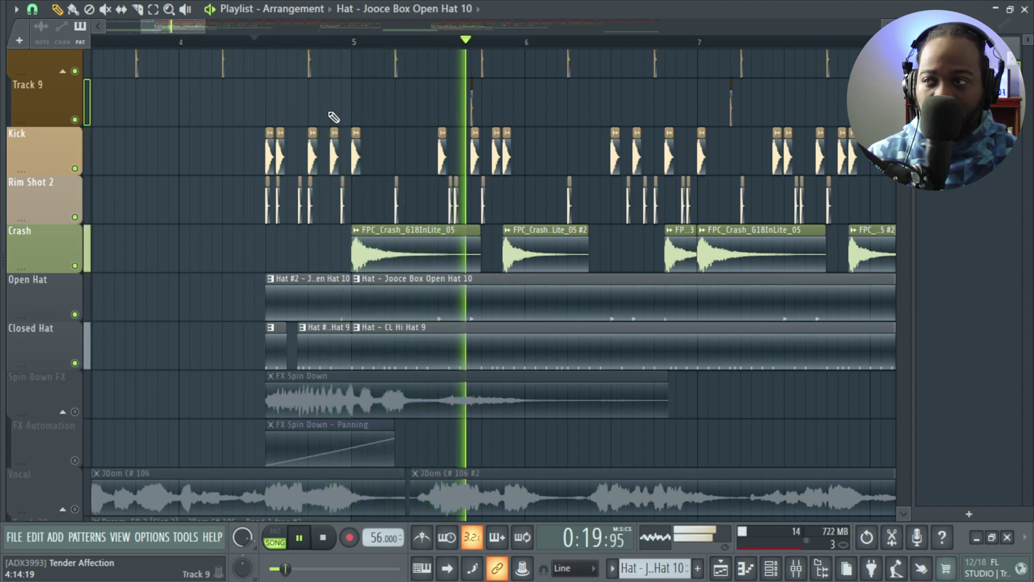
key(space)
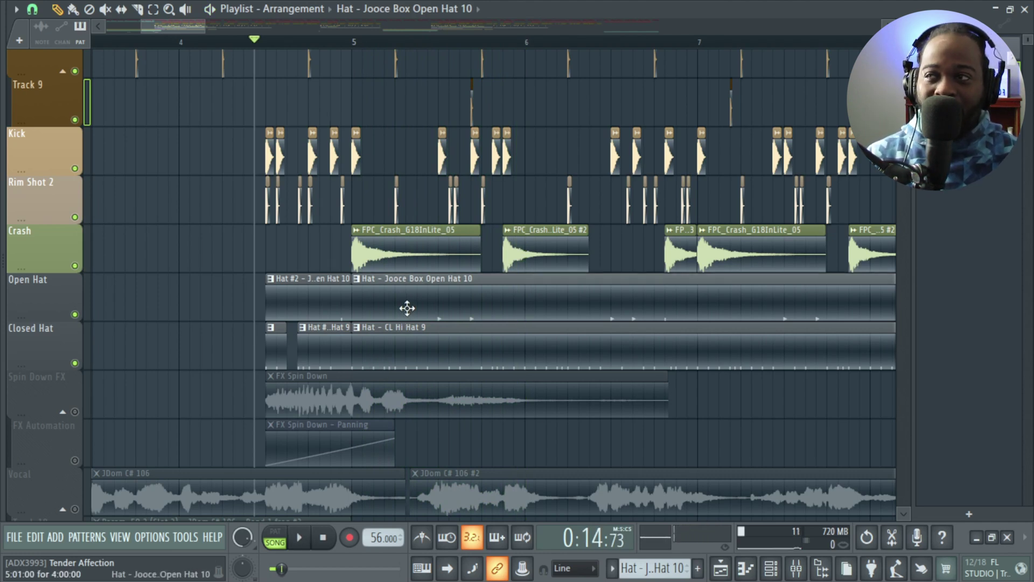
ctrl+scroll(436, 299, up, 4)
scroll(466, 181, up, 3)
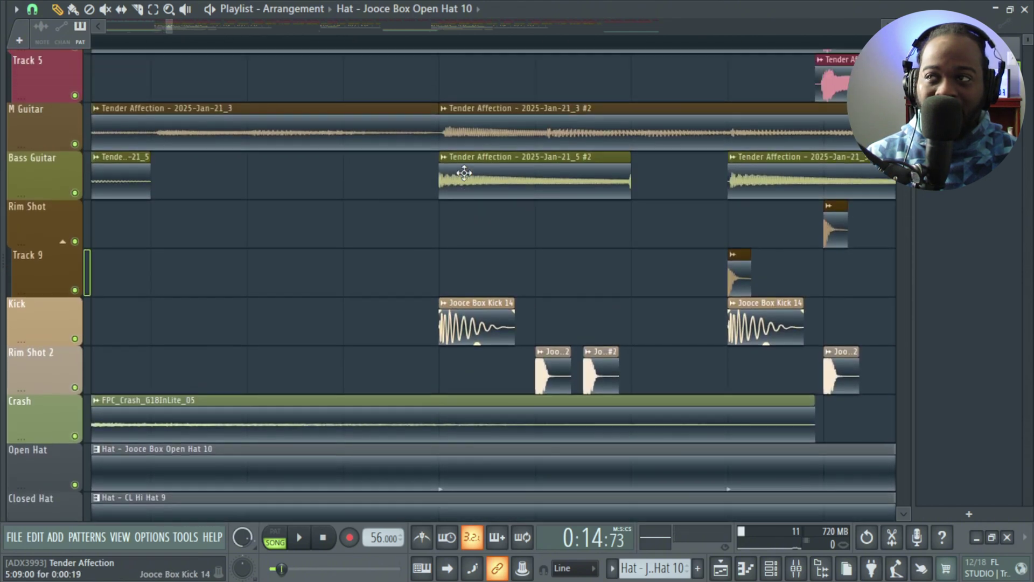
scroll(464, 178, down, 3)
ctrl+scroll(461, 197, down, 4)
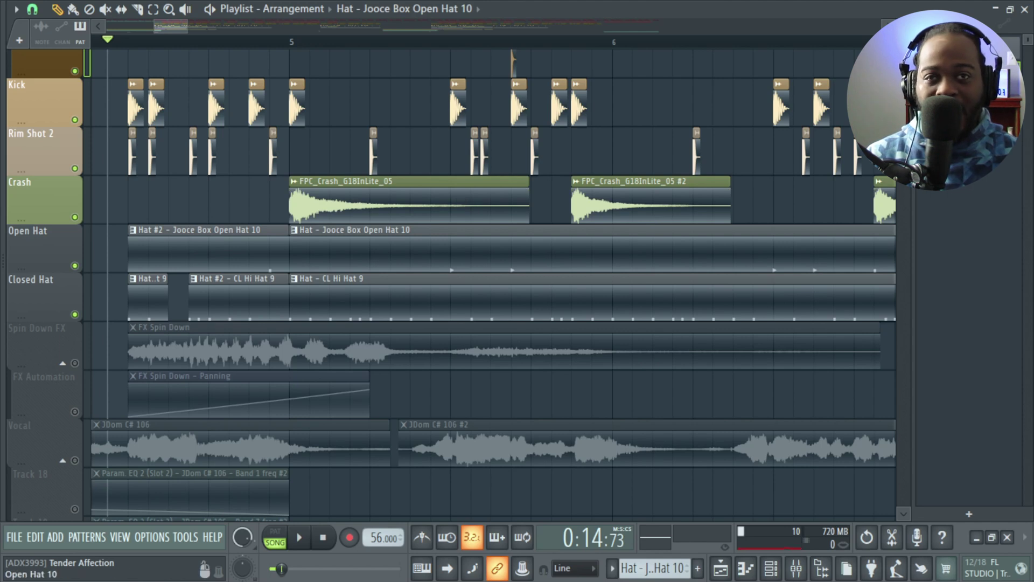
Unmute the Spin Down FX and FX Automation tracks.
scroll(362, 293, down, 2)
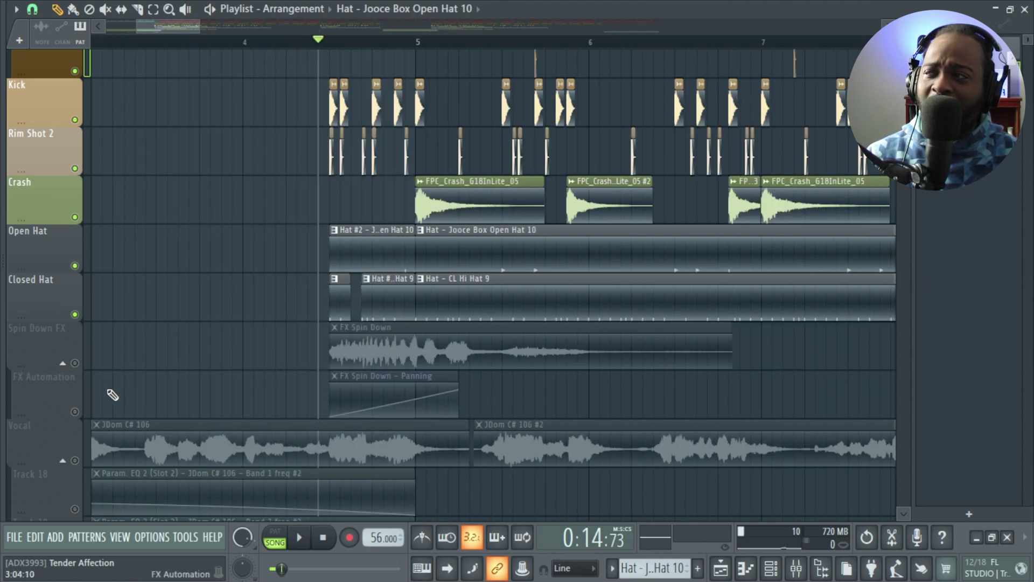
click(77, 364)
click(77, 412)
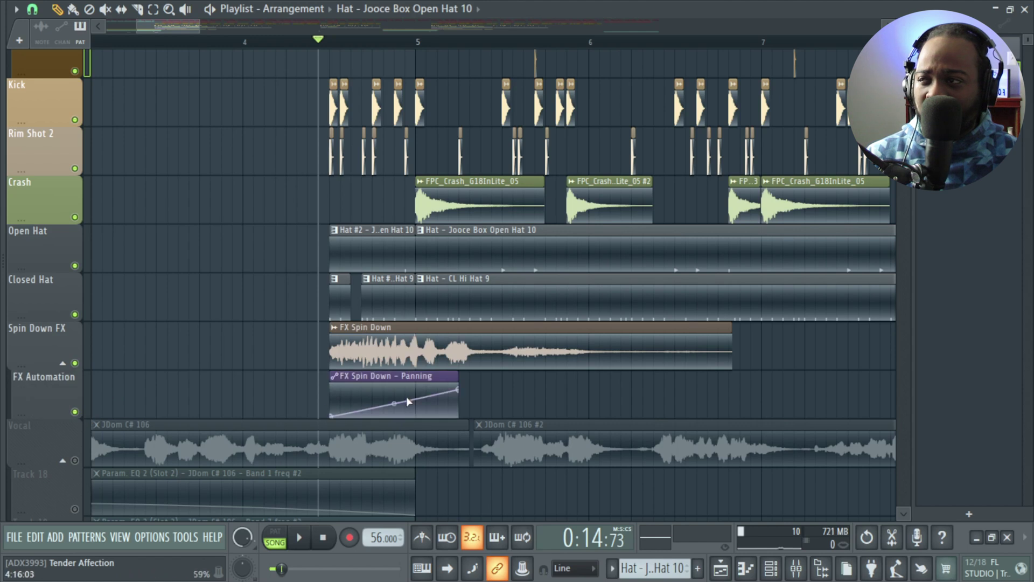
Review the channel settings and time stretching of the FX Spin Down clip and preview its sample.
double_click(409, 359)
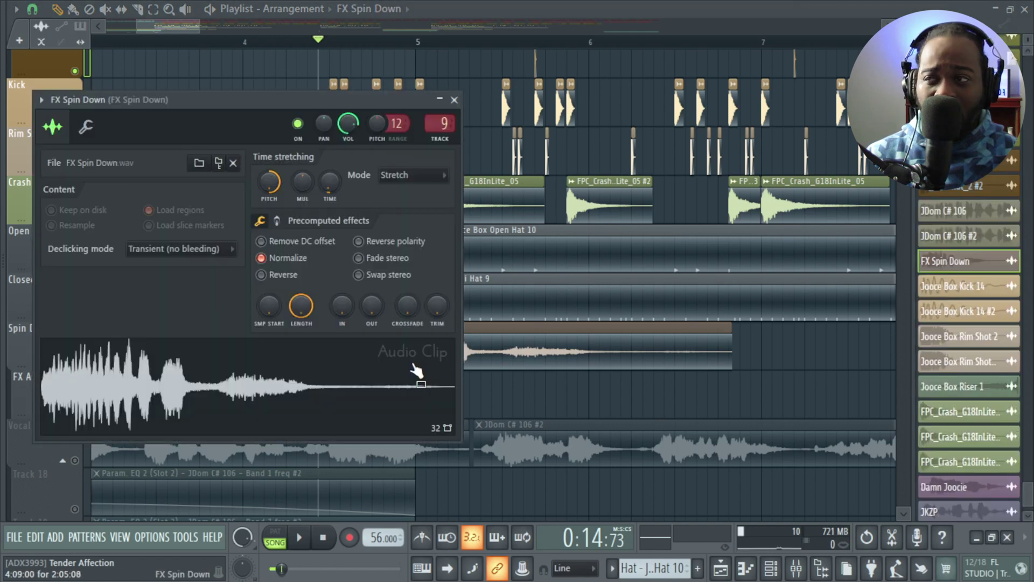
click(232, 392)
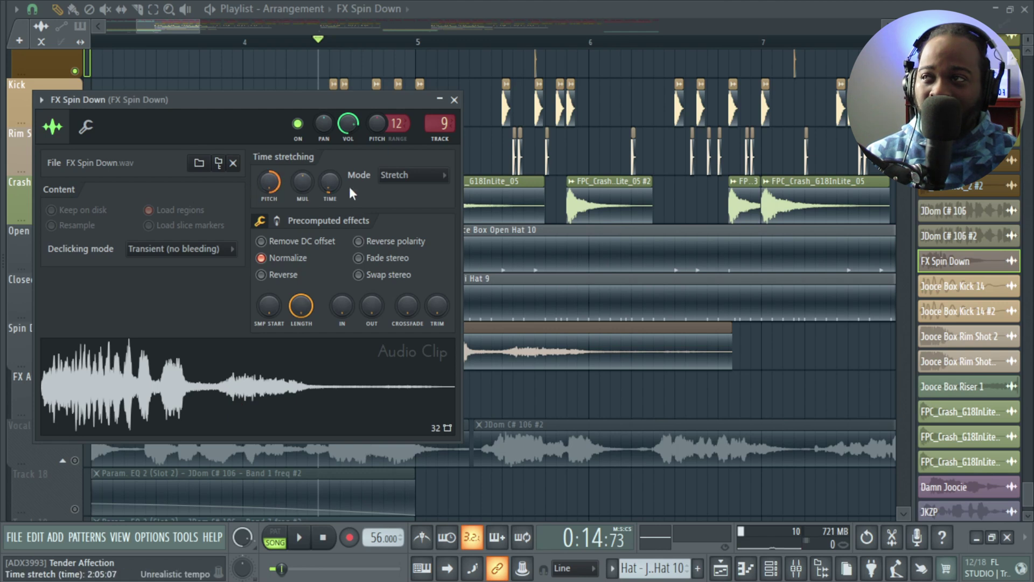
click(455, 99)
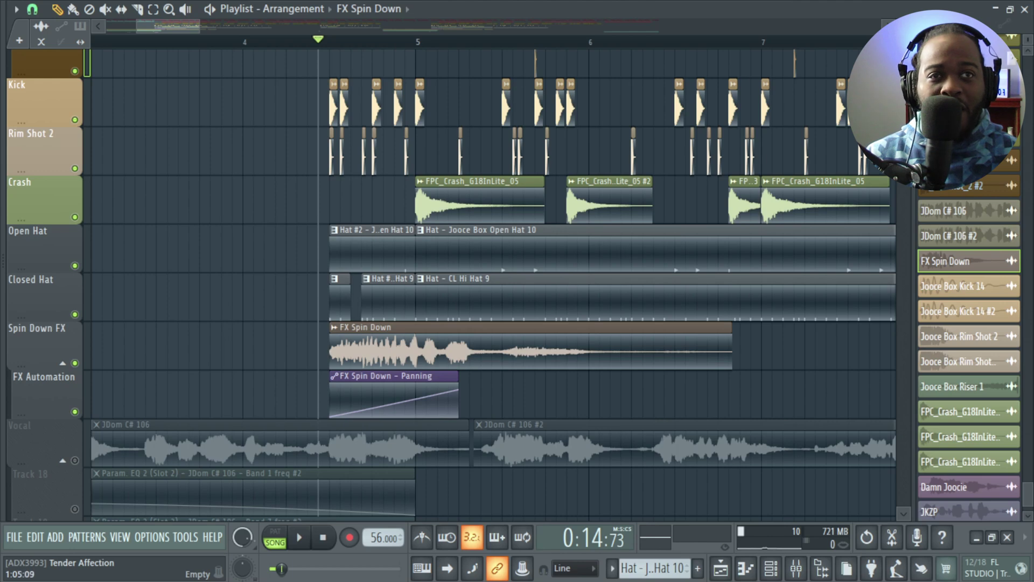
Review the FX Spin Down mixer track and its Fruity parametric EQ 2 curve.
key(F9)
drag(726, 148, 599, 137)
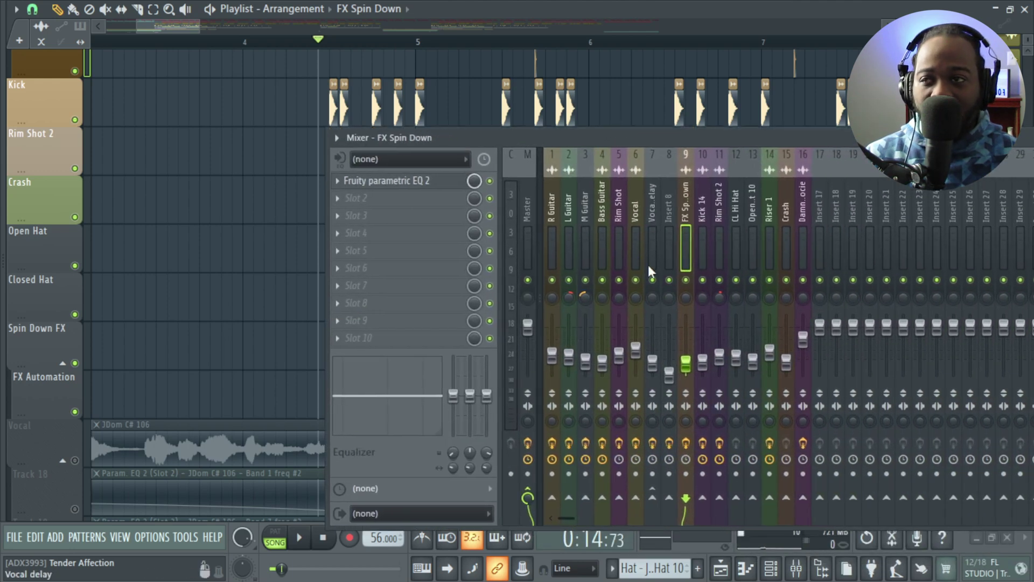
drag(673, 138, 1009, 138)
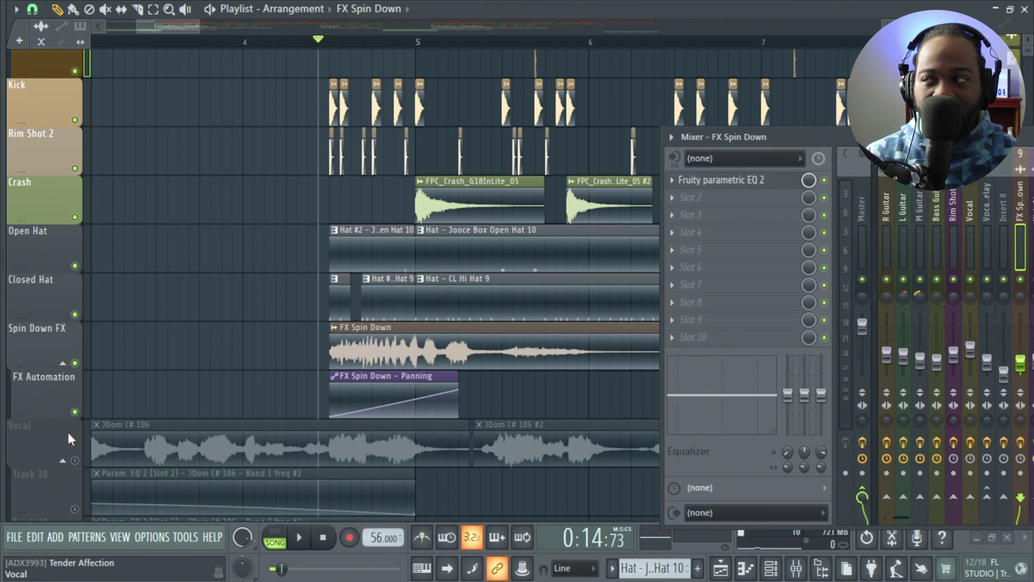
right_click(75, 412)
click(74, 362)
key(space)
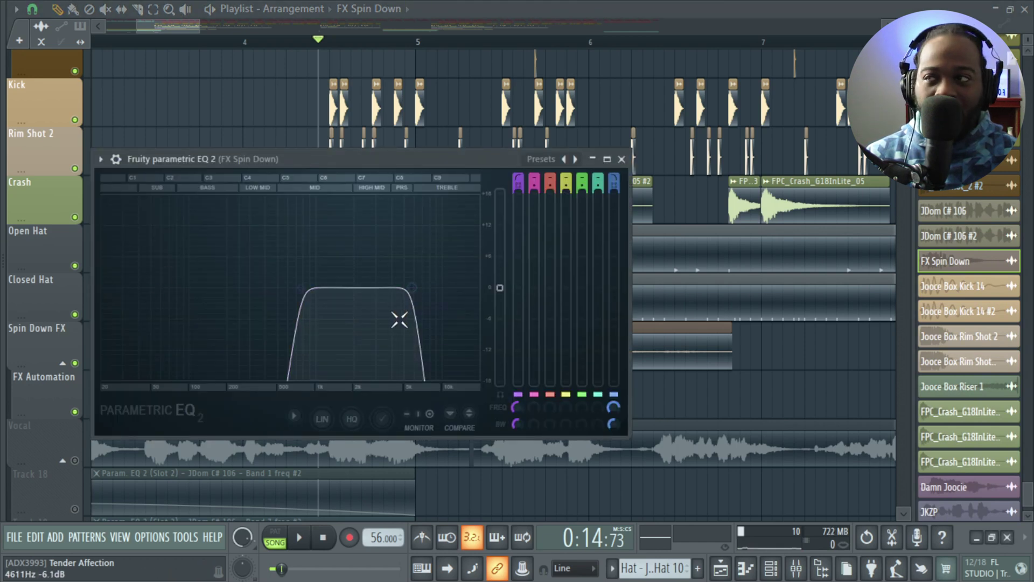
click(622, 159)
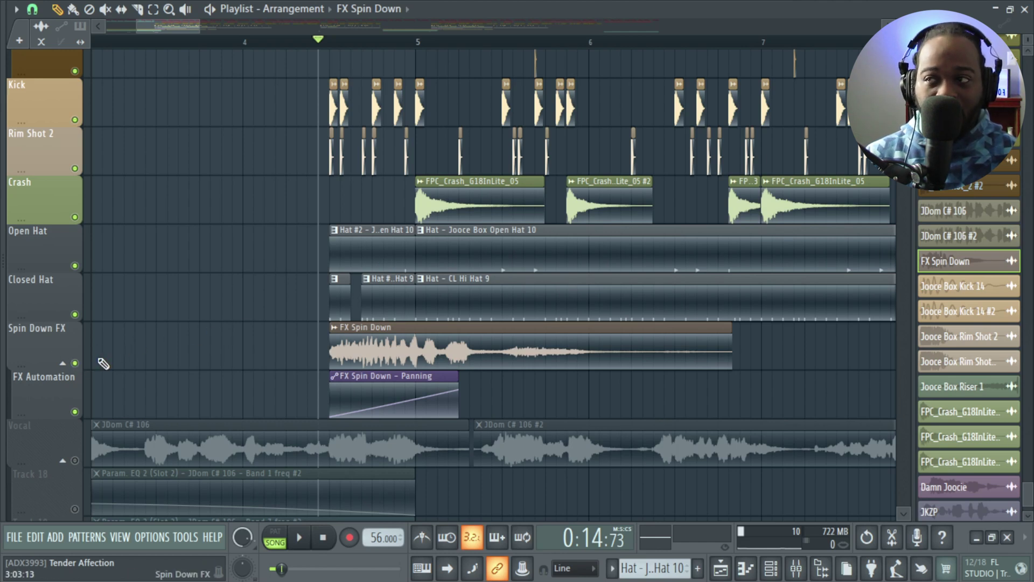
Compare playback from the middle of bar 4 with the Spin Down FX track on and muted, leaving it unmuted.
key(space)
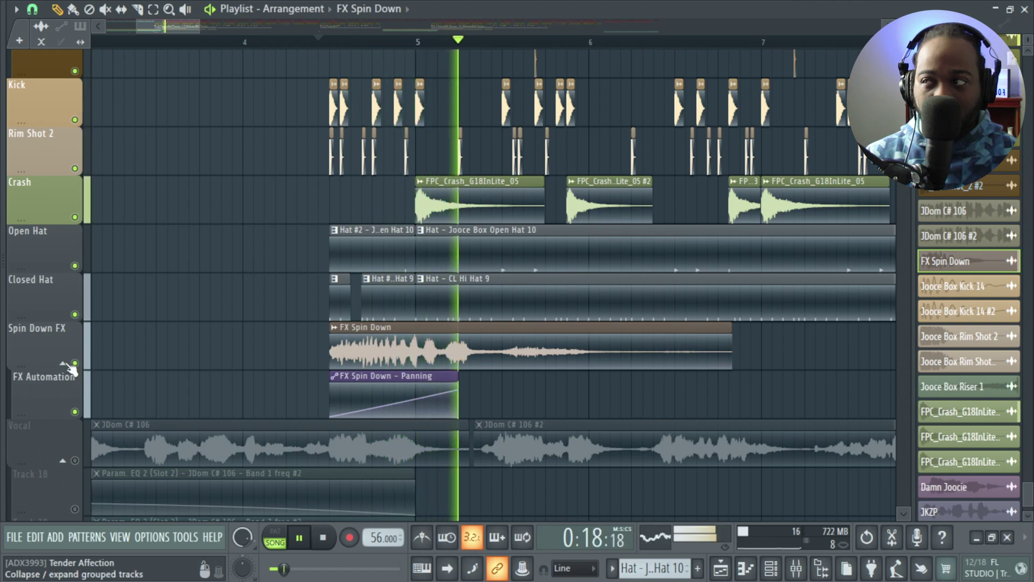
key(space)
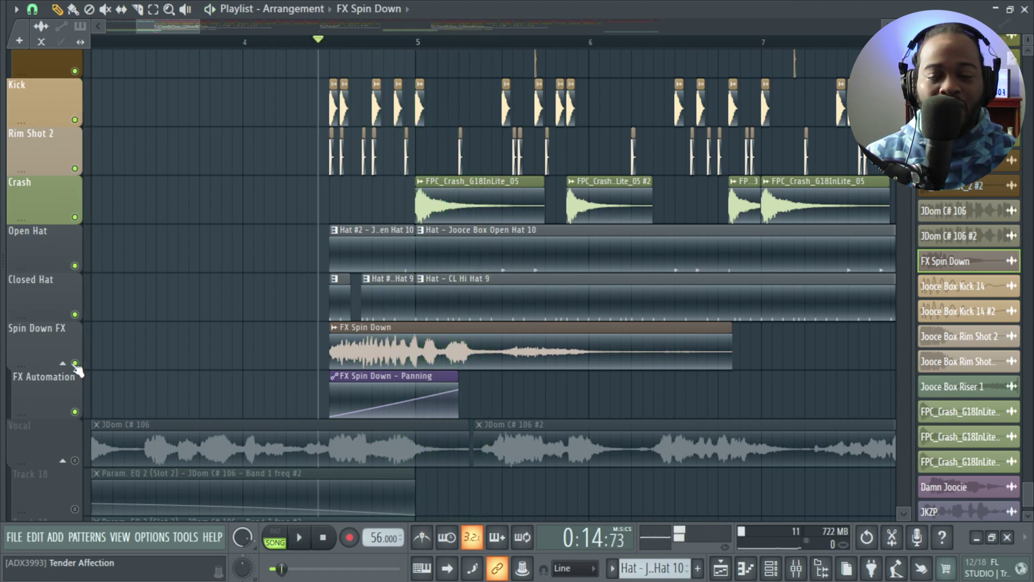
click(75, 364)
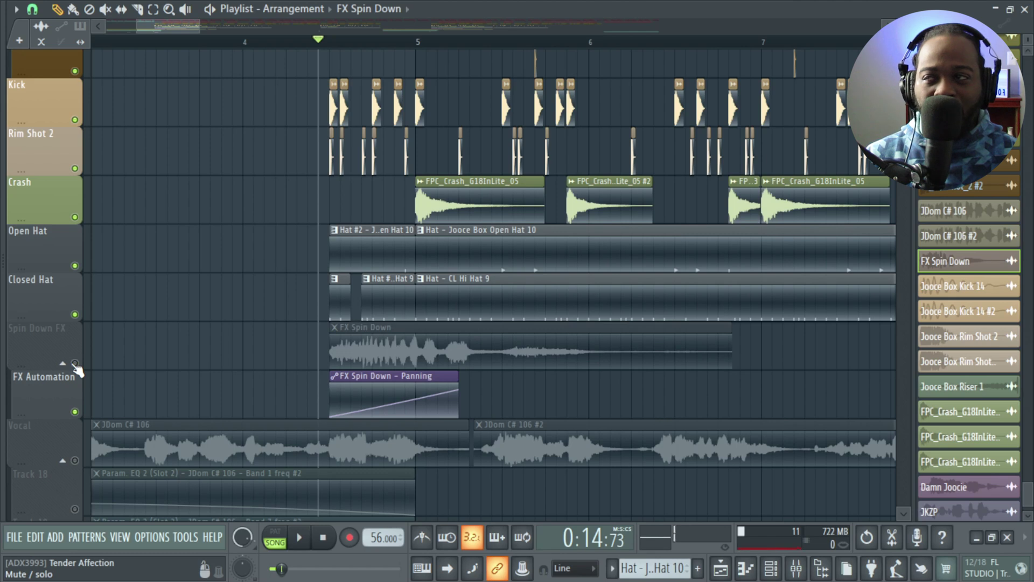
key(space)
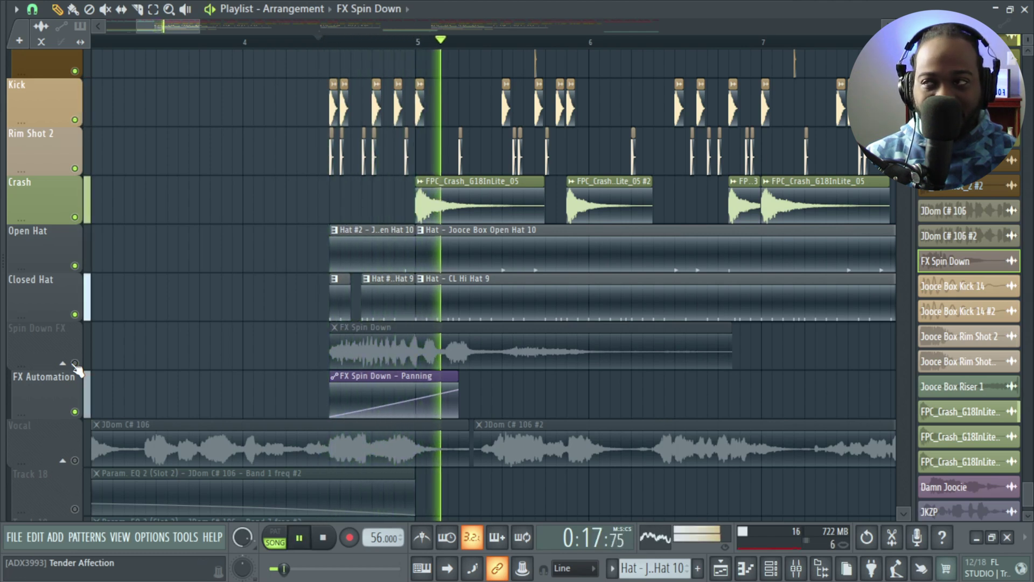
key(space)
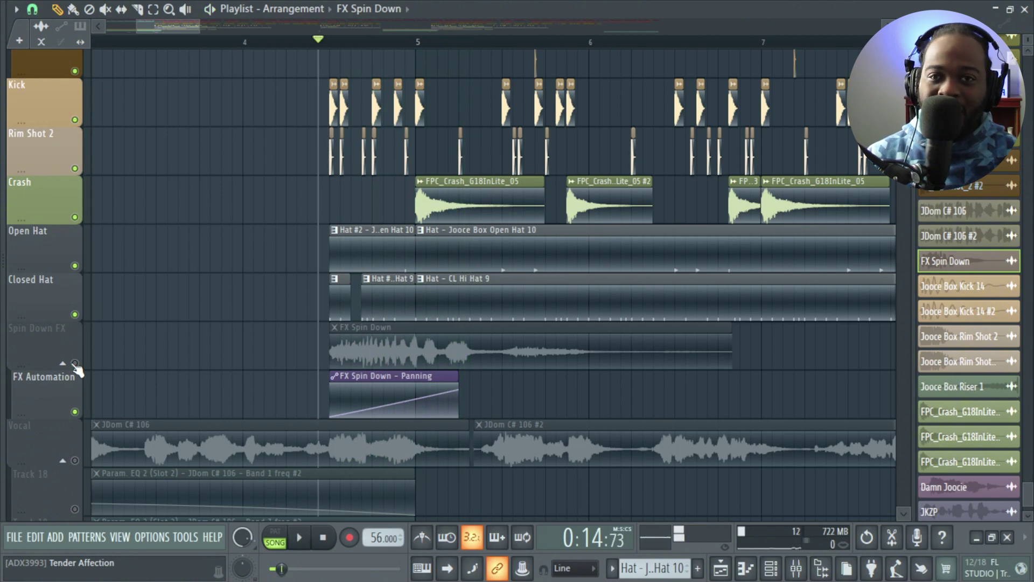
click(75, 363)
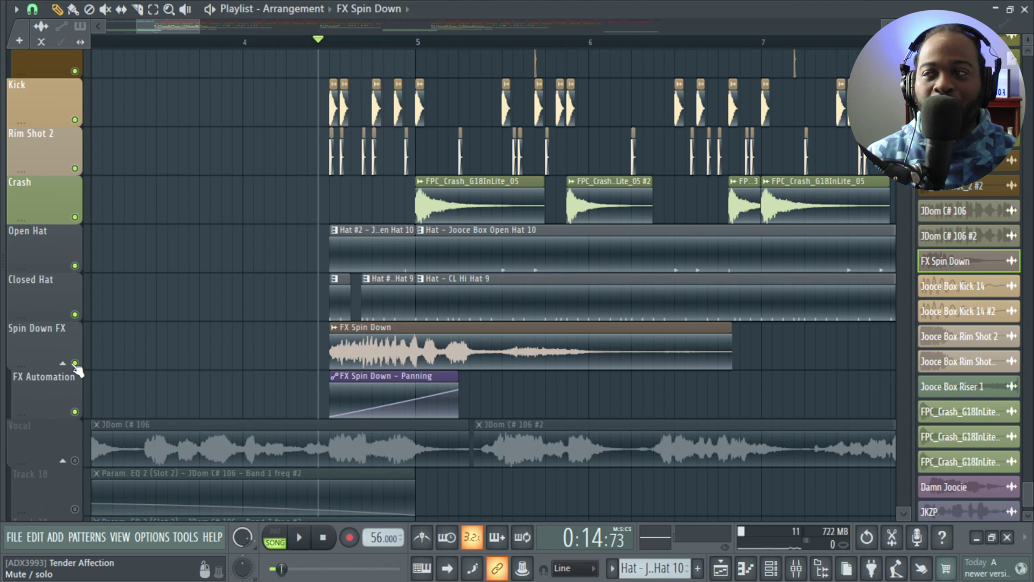
Unmute the Vocal track.
scroll(78, 370, down, 4)
key(alt+F8)
key(alt+F8)
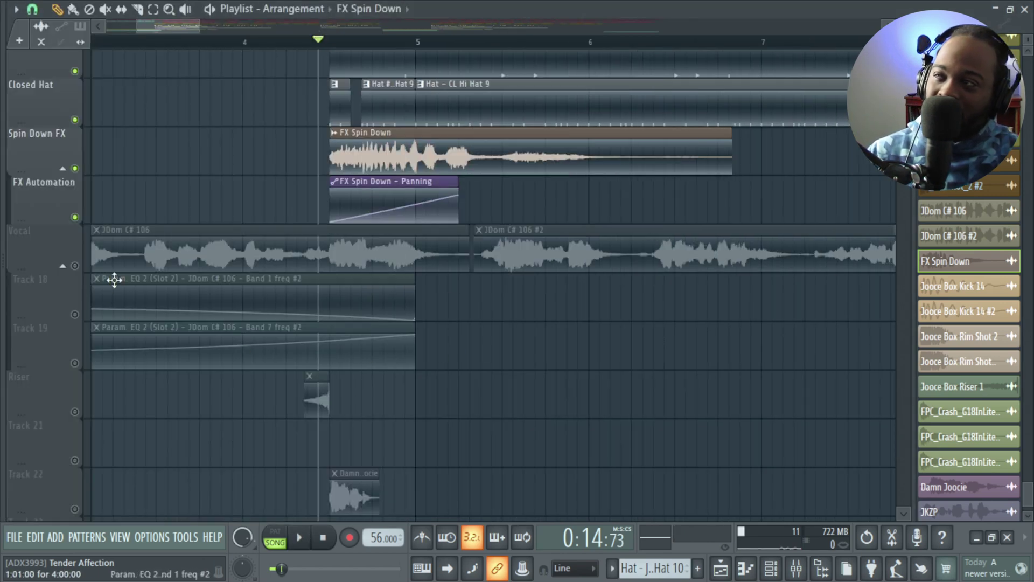
click(75, 265)
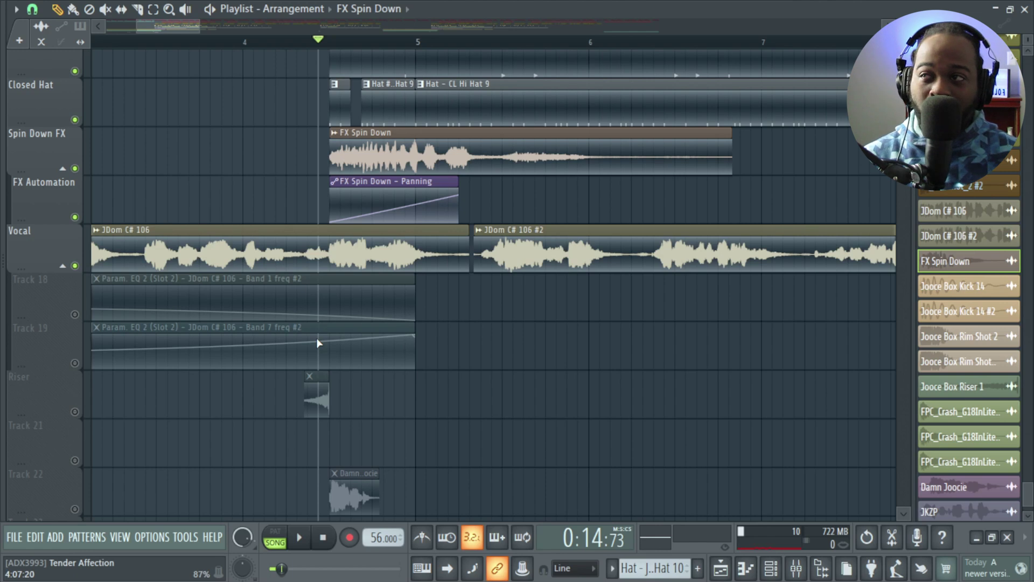
Review the time stretching and formant settings of the JDom C# 106 clip and play the arrangement from bar 1.
double_click(411, 258)
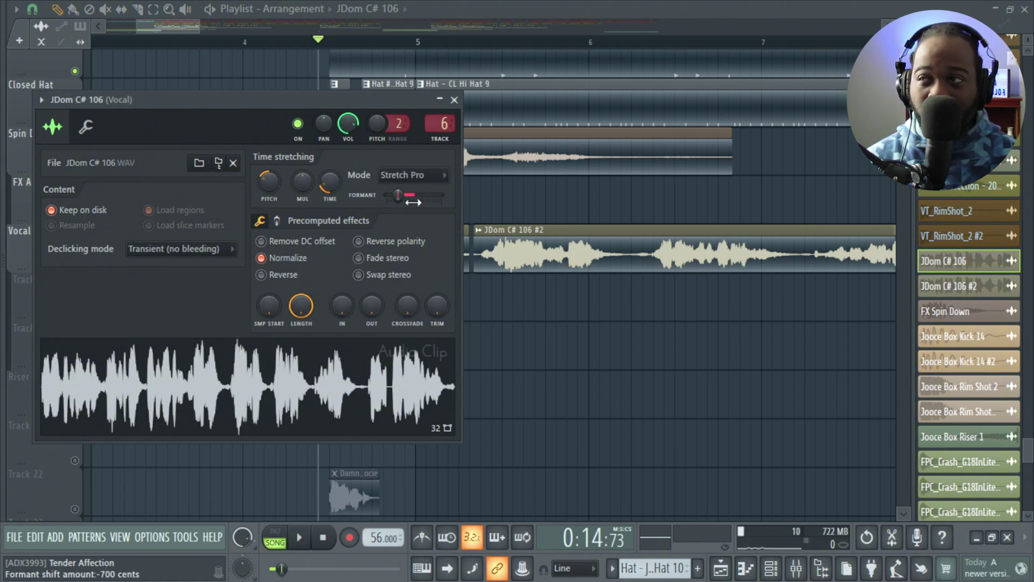
click(454, 99)
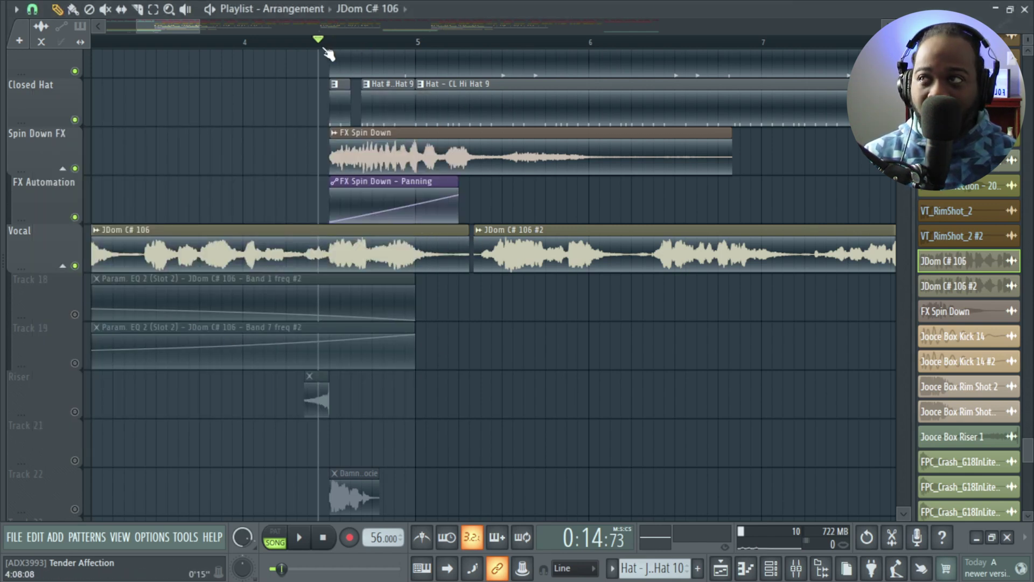
drag(323, 51, 94, 43)
key(space)
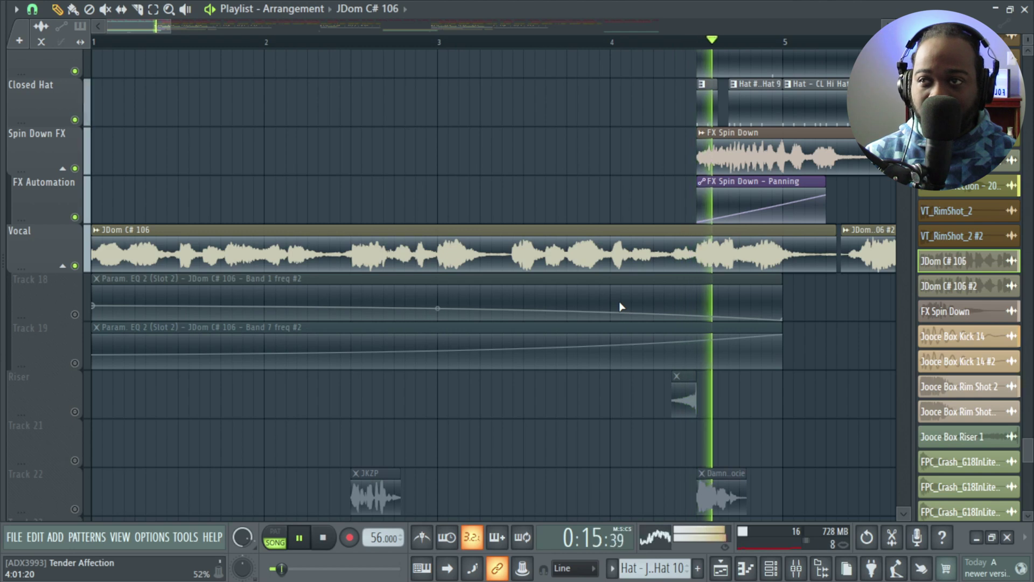
key(space)
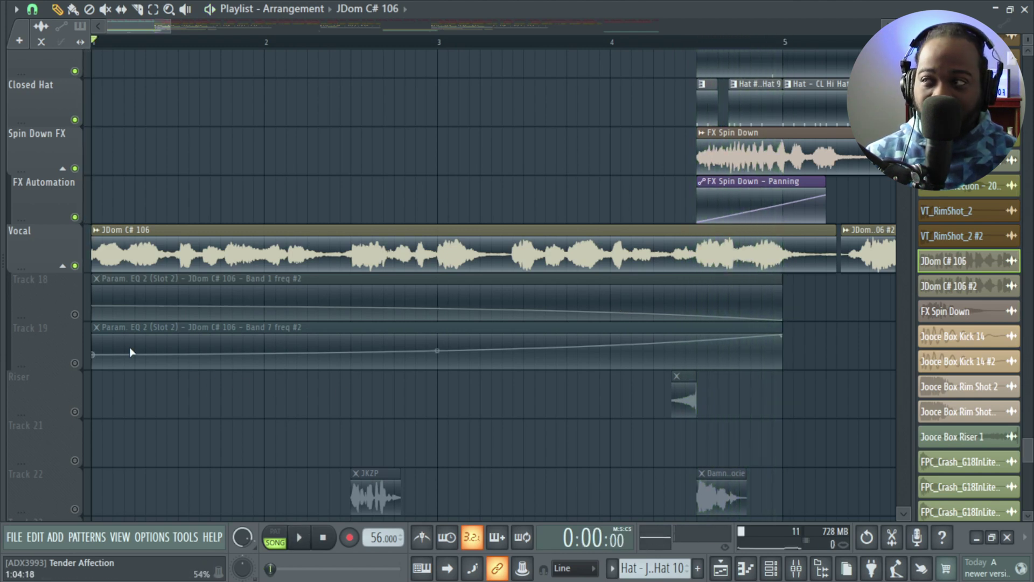
Unmute the vocal EQ automation on Track 18 and Track 19 and play from bar 1 while watching the Vocal Fruity parametric EQ 2.
click(75, 315)
click(75, 363)
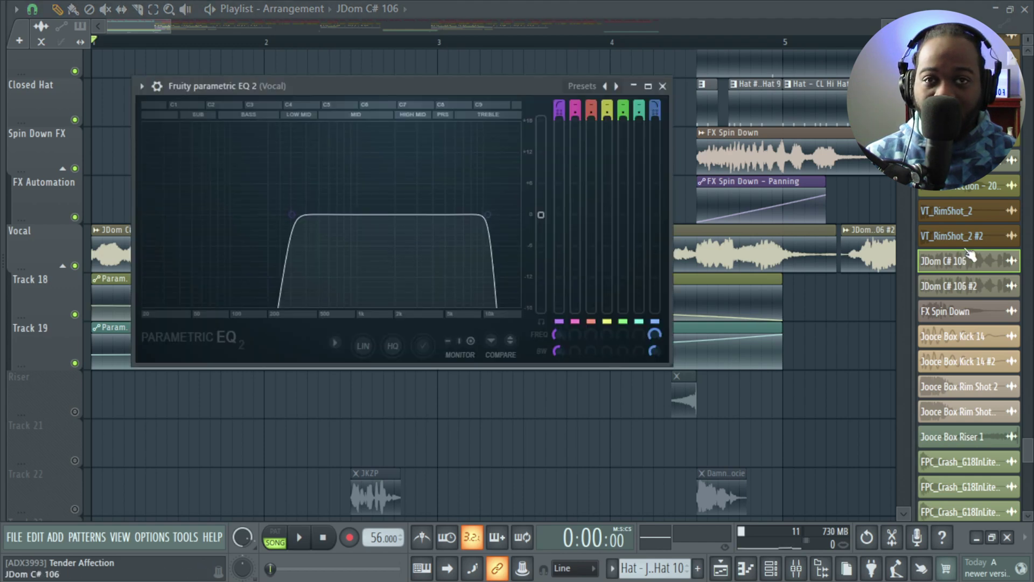
click(251, 328)
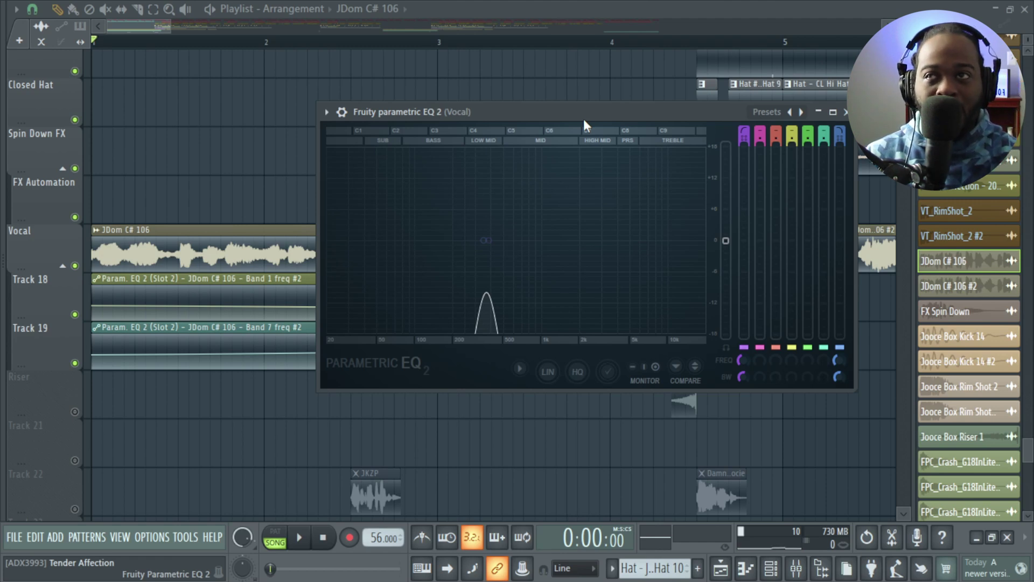
key(space)
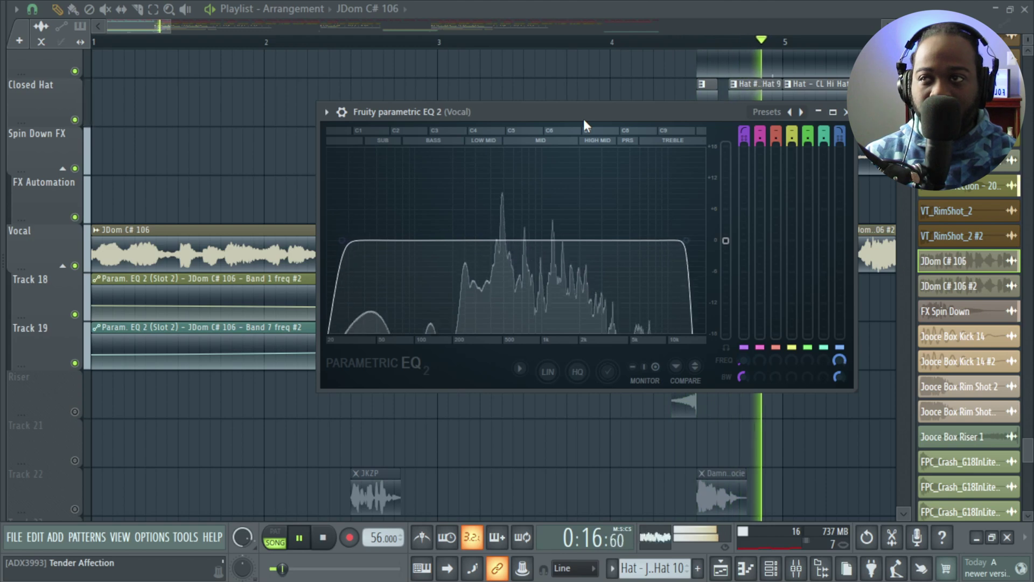
key(Escape)
key(space)
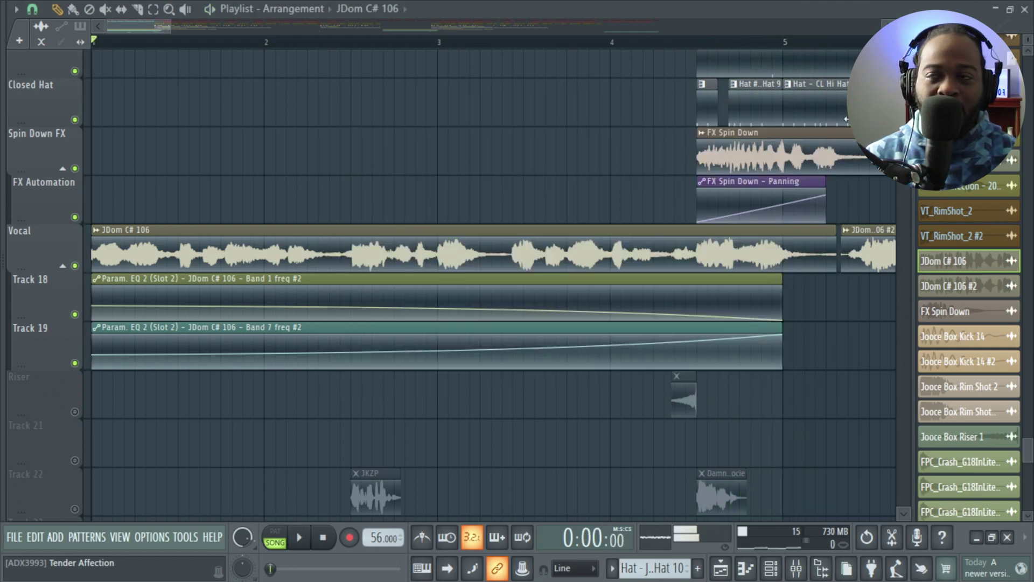
Inspect the short JDom C# 106 #2 clip in bar 8 and review the effect slots of the Vocal and Vocal delay mixer tracks.
scroll(636, 428, down, 5)
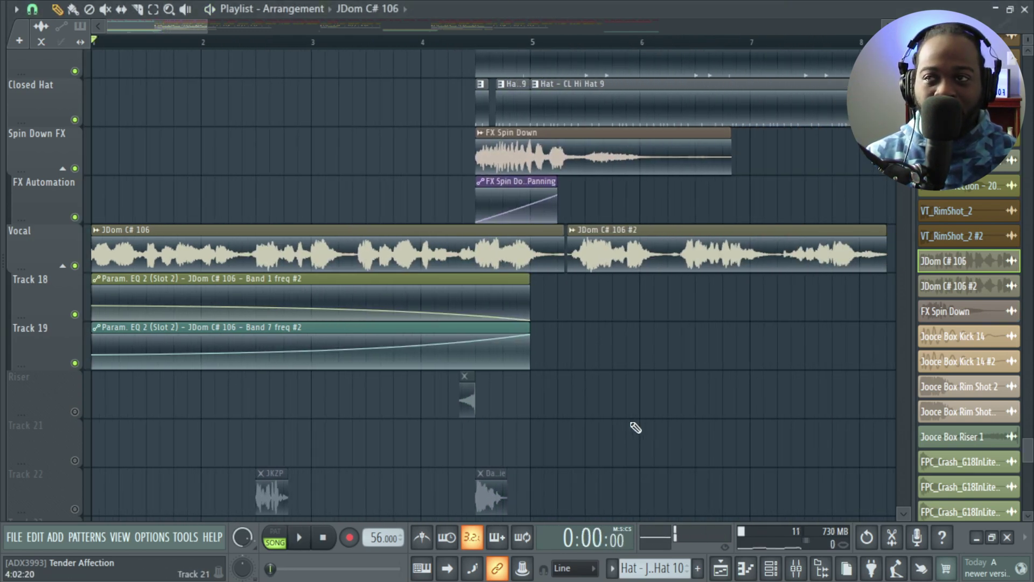
click(622, 250)
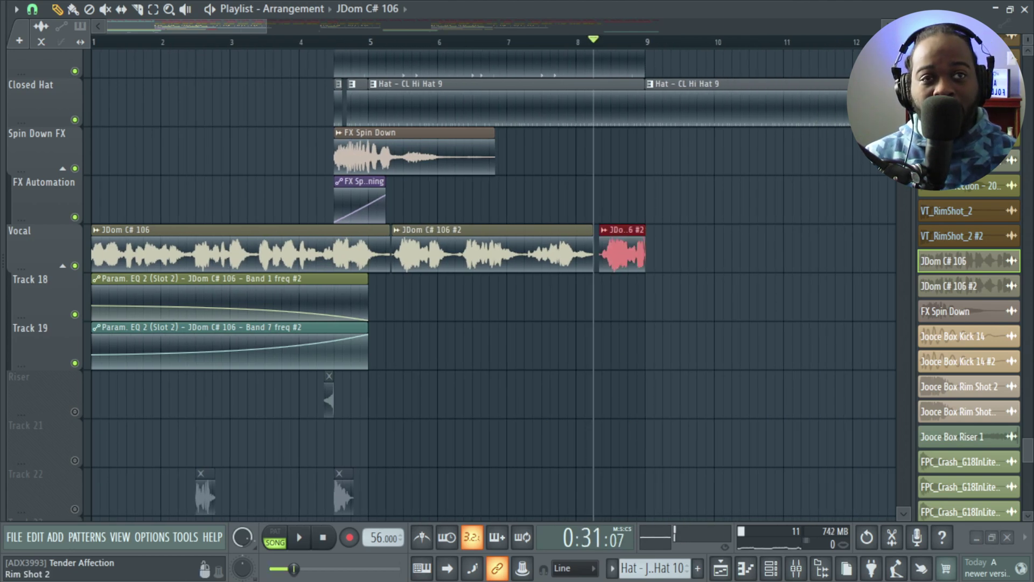
key(F9)
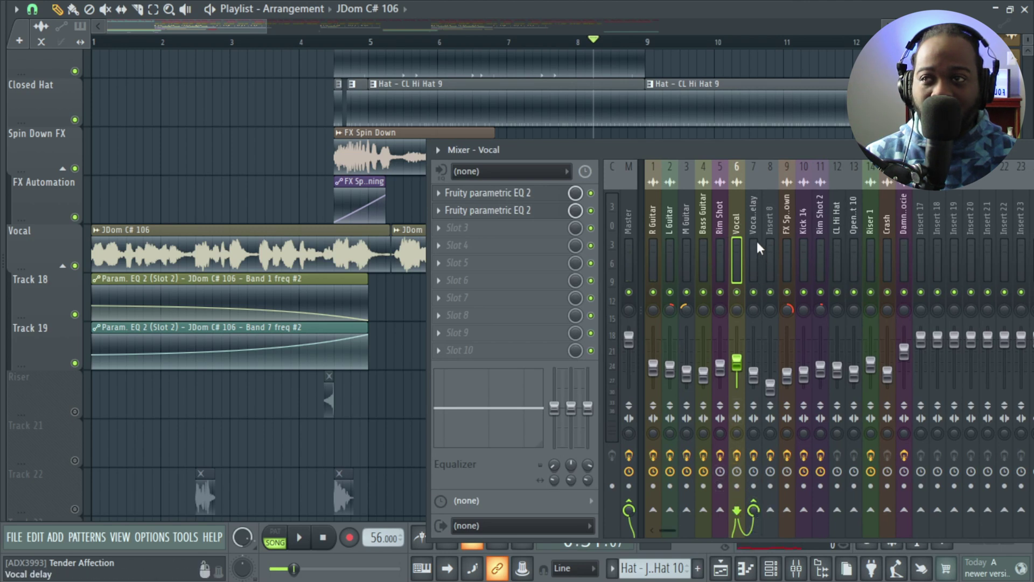
click(754, 234)
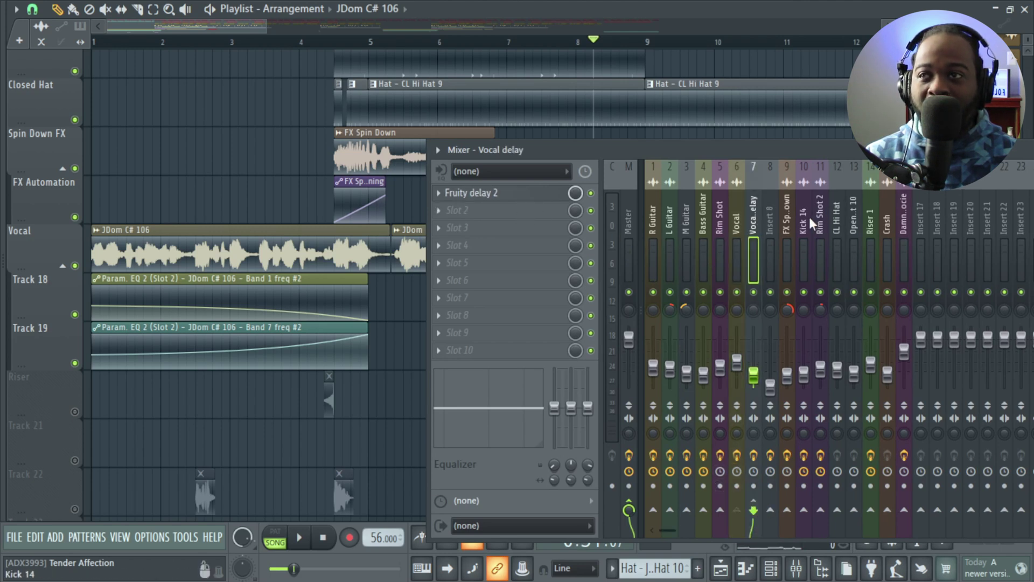
click(737, 227)
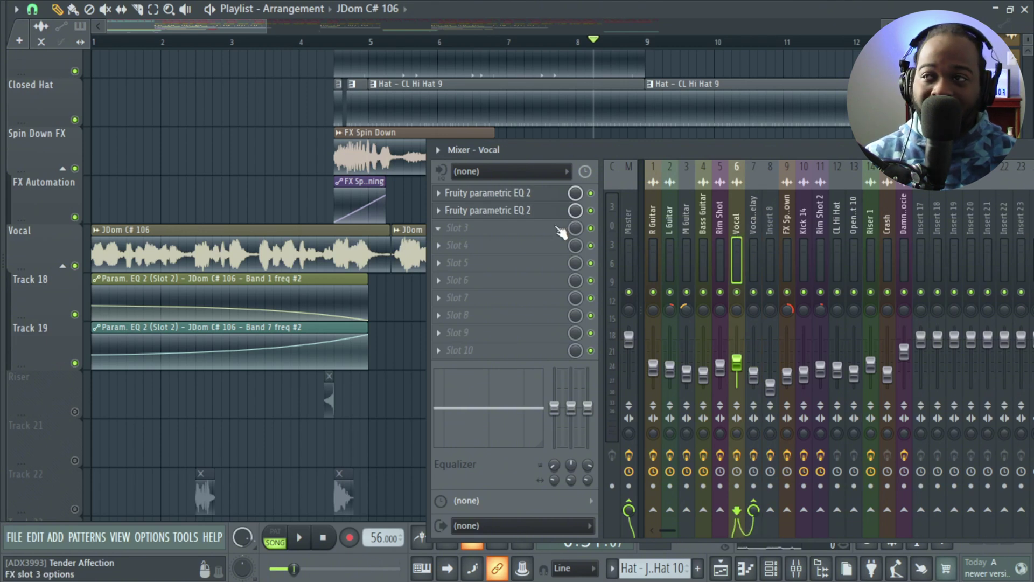
click(751, 223)
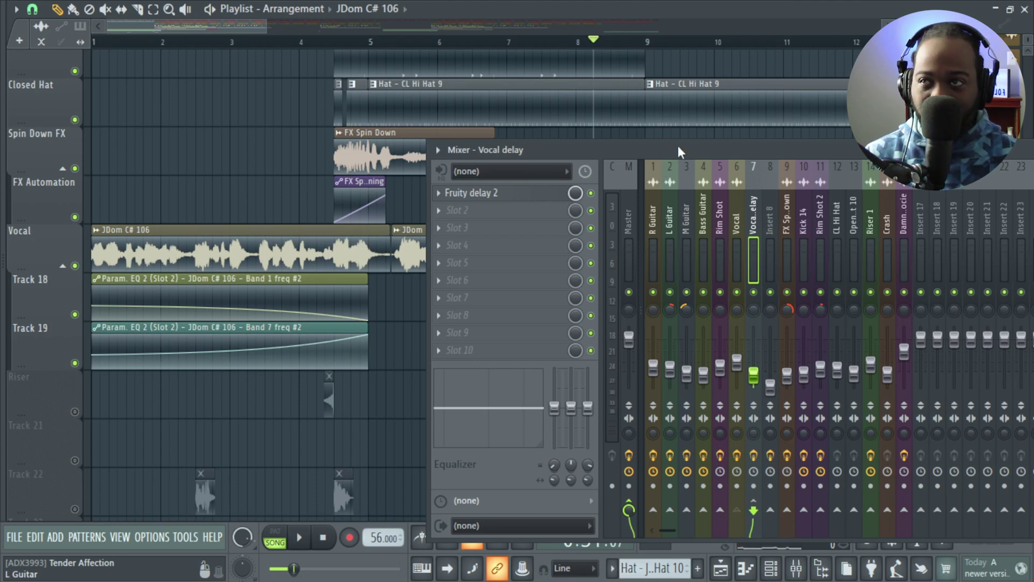
key(F9)
Unmute the Riser track and review the channel settings and waveform of the Jooce Box Riser 1 clip in bar 4.
scroll(596, 323, down, 3)
scroll(535, 330, down, 4)
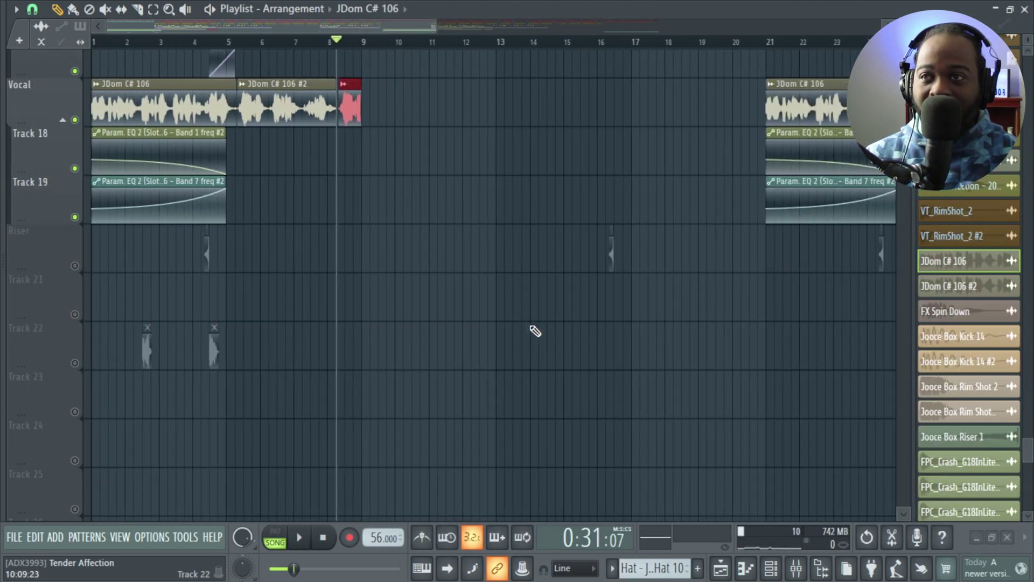
scroll(153, 293, up, 2)
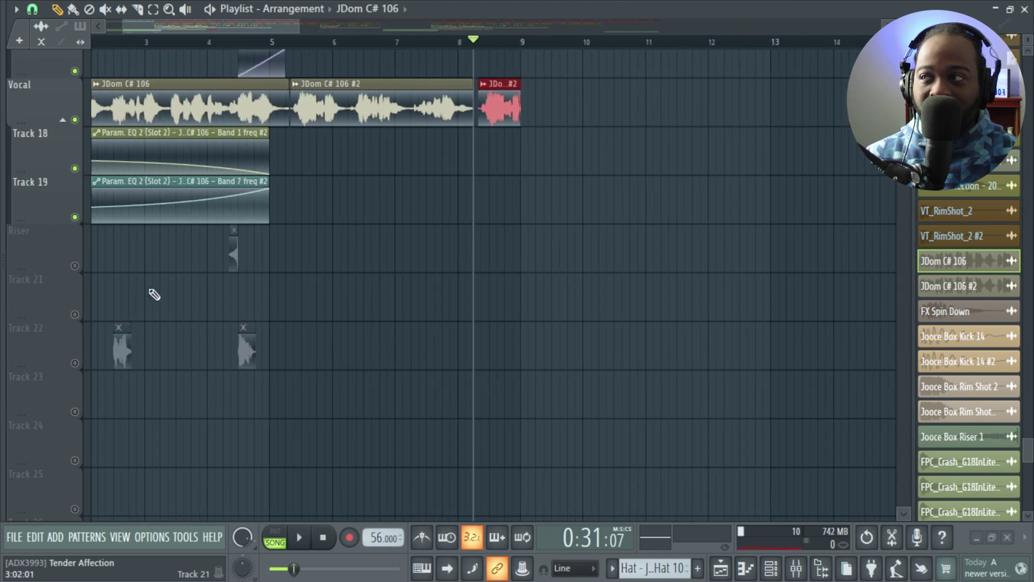
scroll(75, 266, up, 1)
scroll(157, 267, up, 4)
scroll(243, 287, up, 3)
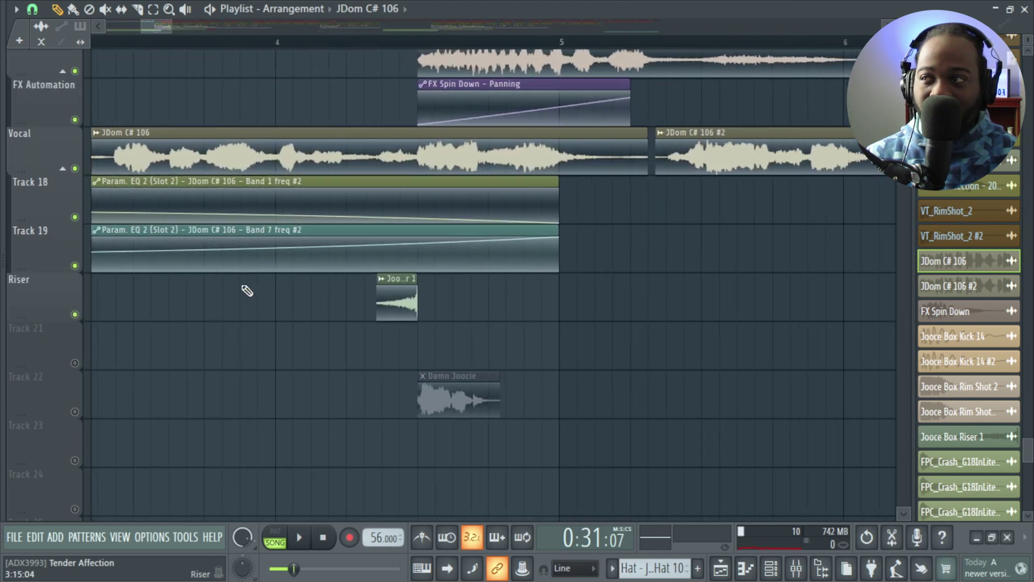
double_click(426, 307)
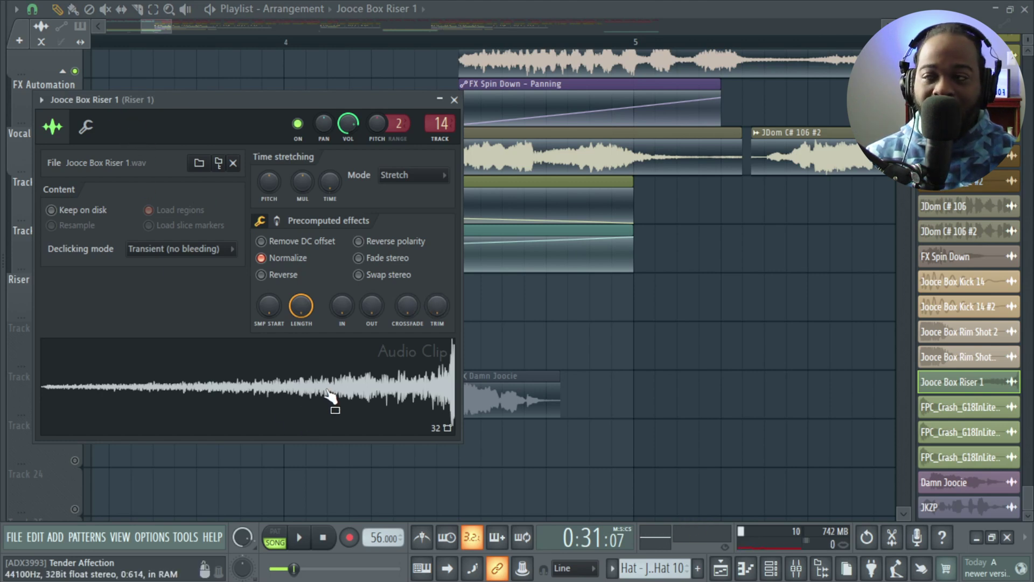
key(Escape)
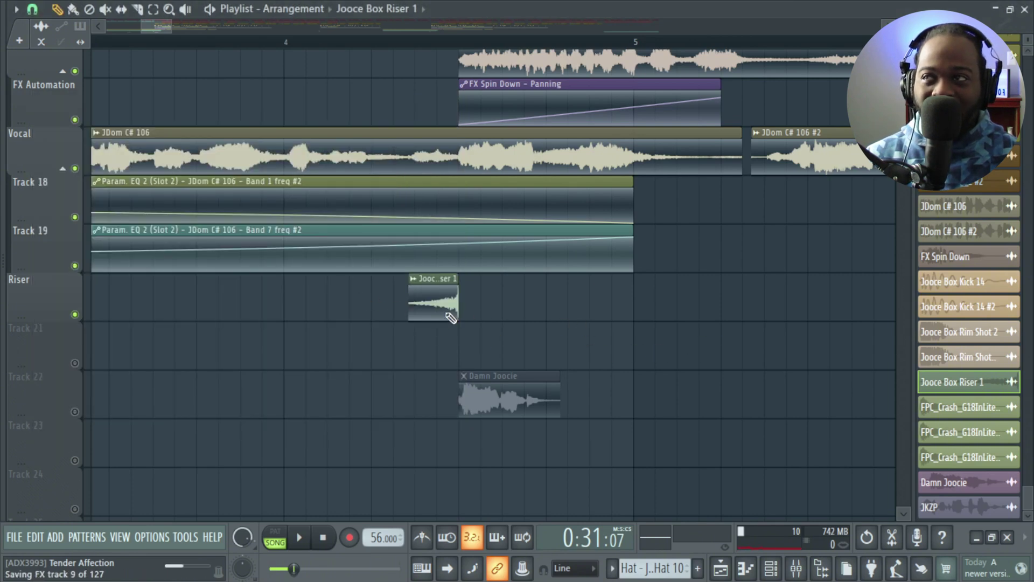
Examine how the riser clip in bar 4 lines up with the start of the drum, hat and Spin Down FX clips.
scroll(526, 342, down, 6)
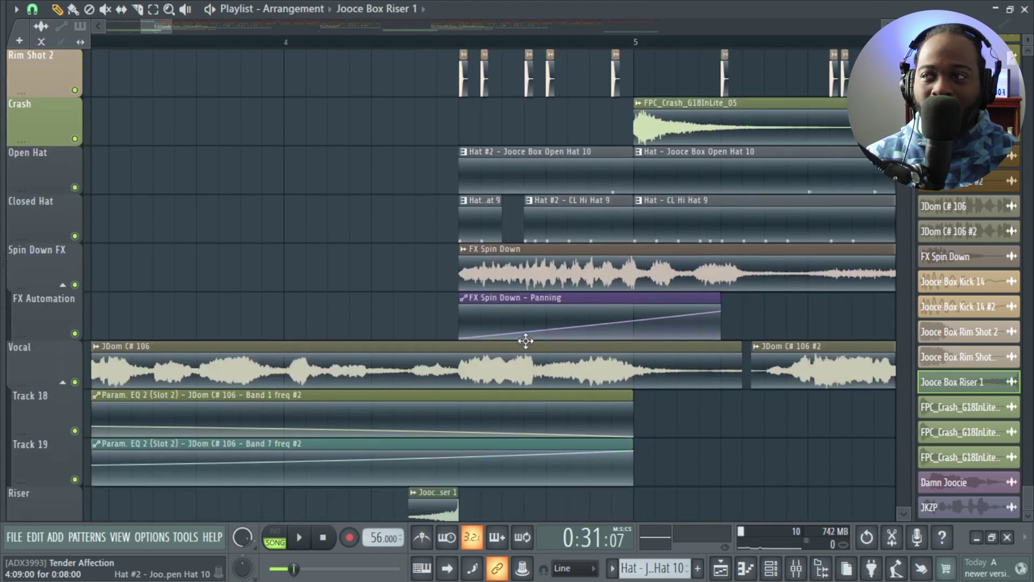
scroll(492, 199, up, 4)
scroll(491, 203, up, 3)
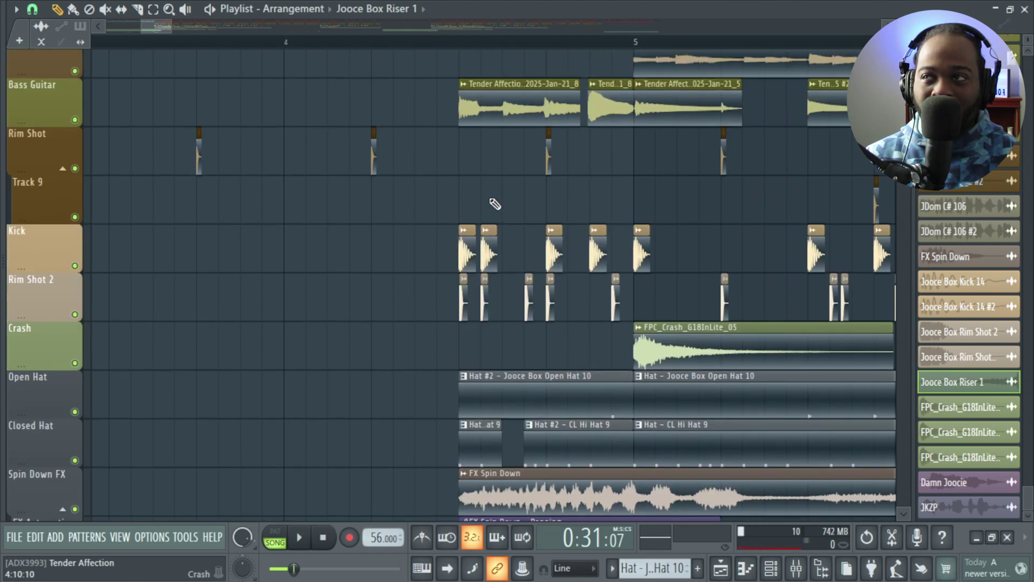
scroll(492, 203, down, 3)
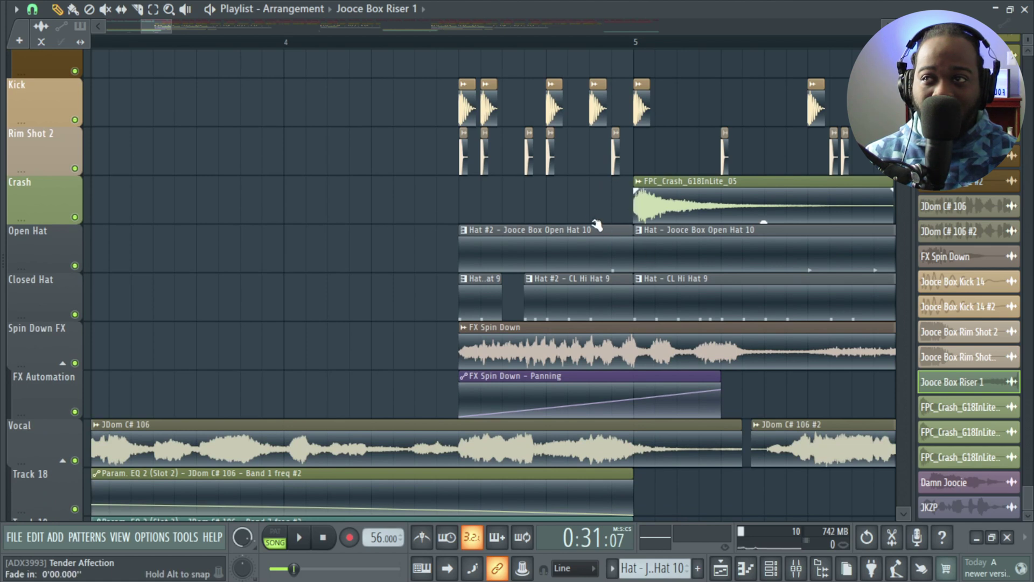
drag(599, 216, 664, 396)
drag(433, 89, 599, 388)
scroll(492, 387, down, 4)
drag(520, 416, 428, 411)
scroll(426, 409, up, 6)
scroll(474, 279, down, 5)
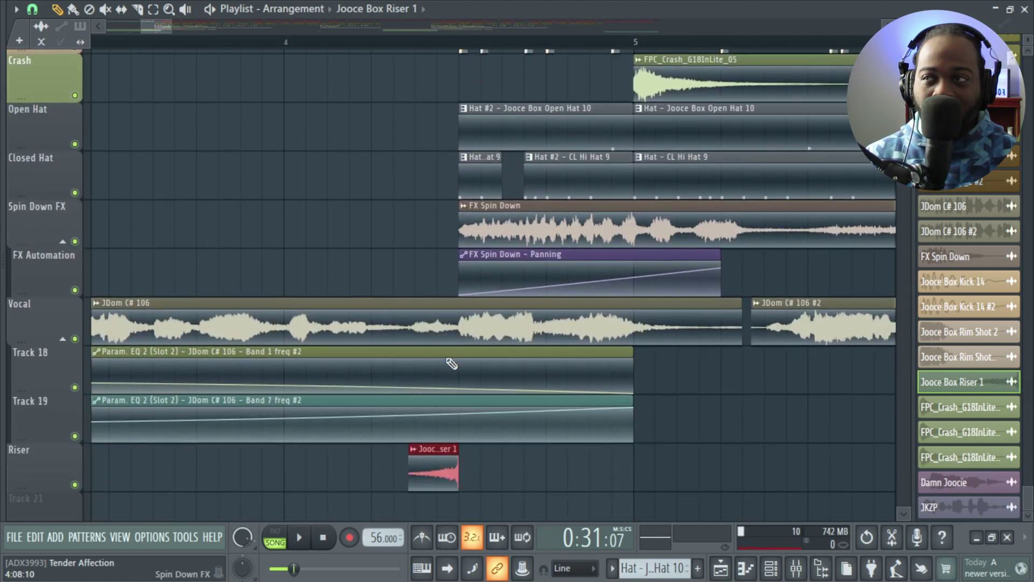
Review the Fruity parametric EQ 2 curve on the Riser 1 mixer track.
scroll(452, 364, down, 3)
click(503, 366)
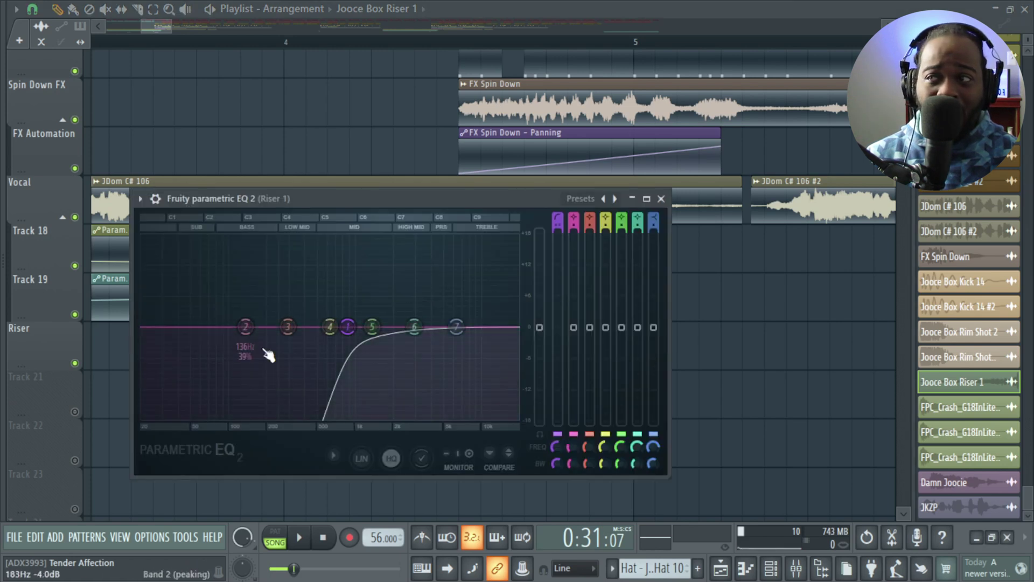
click(662, 199)
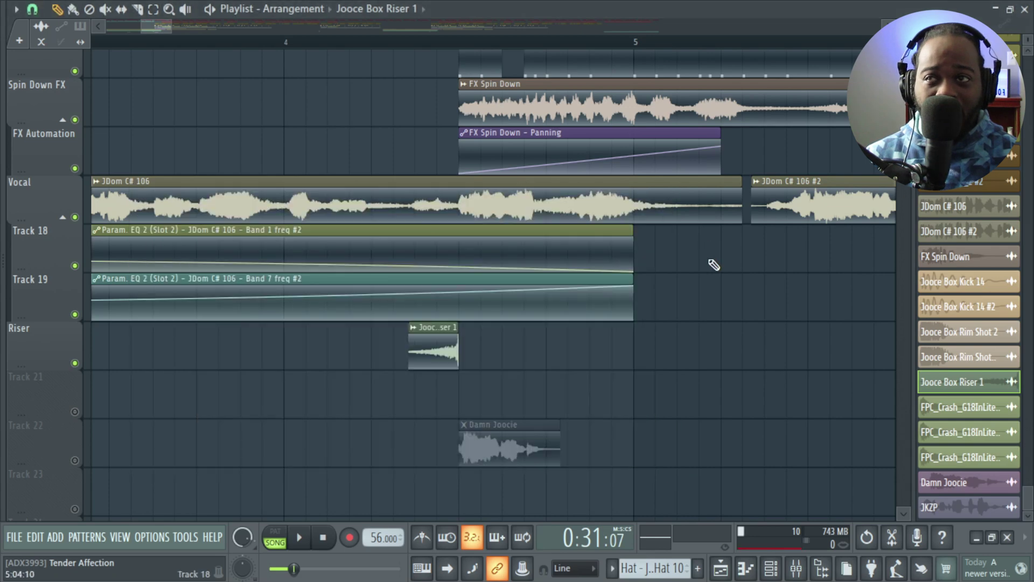
scroll(712, 263, down, 6)
scroll(712, 266, up, 3)
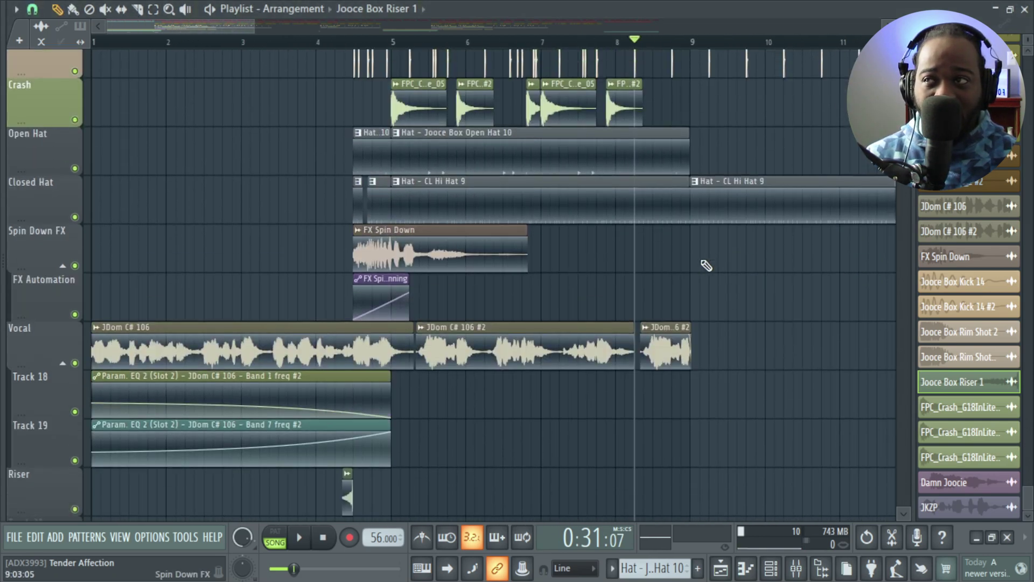
scroll(677, 264, down, 5)
scroll(677, 264, up, 4)
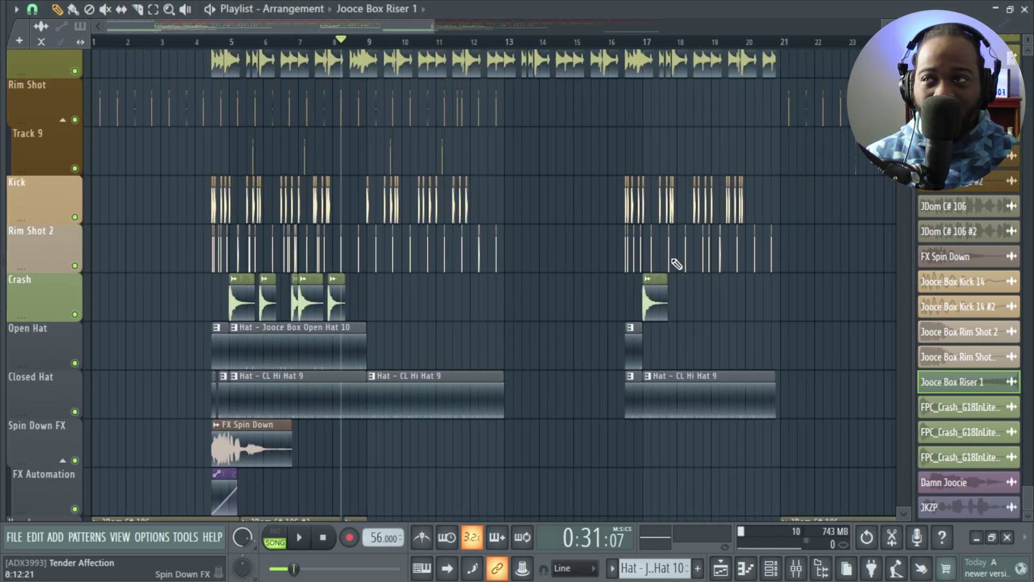
Compare the Rim Shot clips starting at bar 21 with the empty Rim Shot stretch from bar 13 to bar 21.
scroll(485, 236, down, 2)
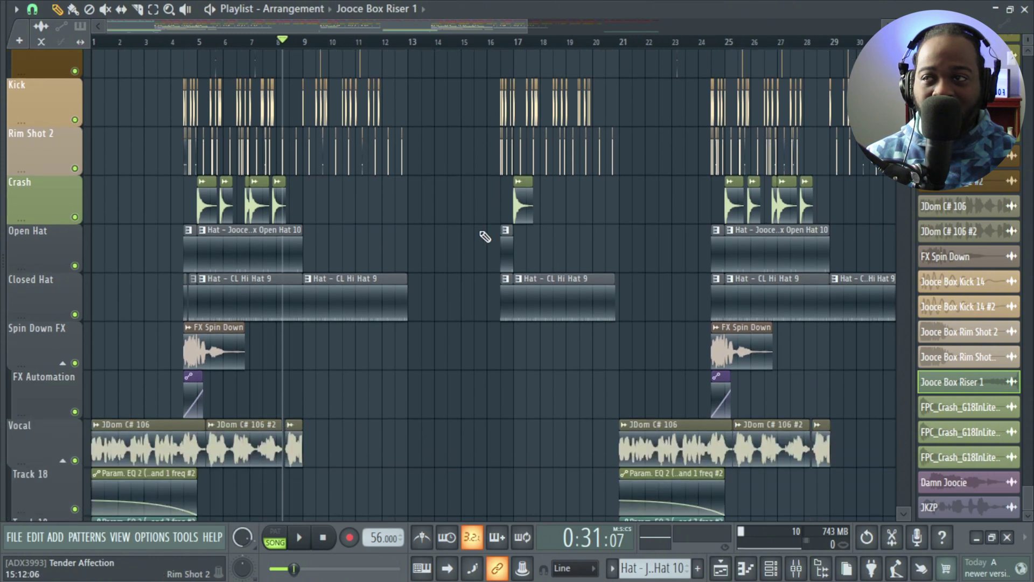
scroll(485, 236, up, 2)
drag(418, 282, 467, 175)
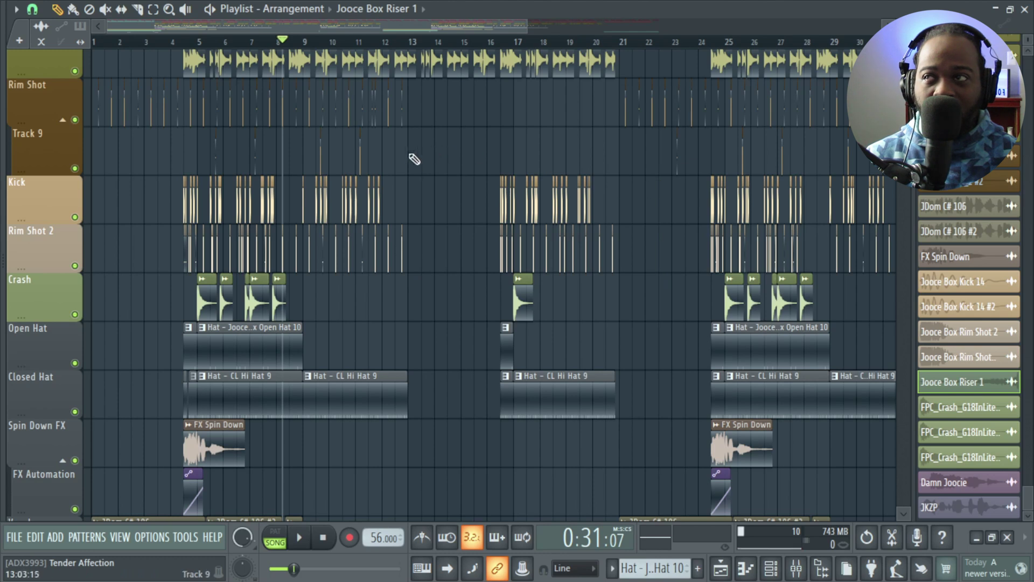
drag(601, 117, 713, 122)
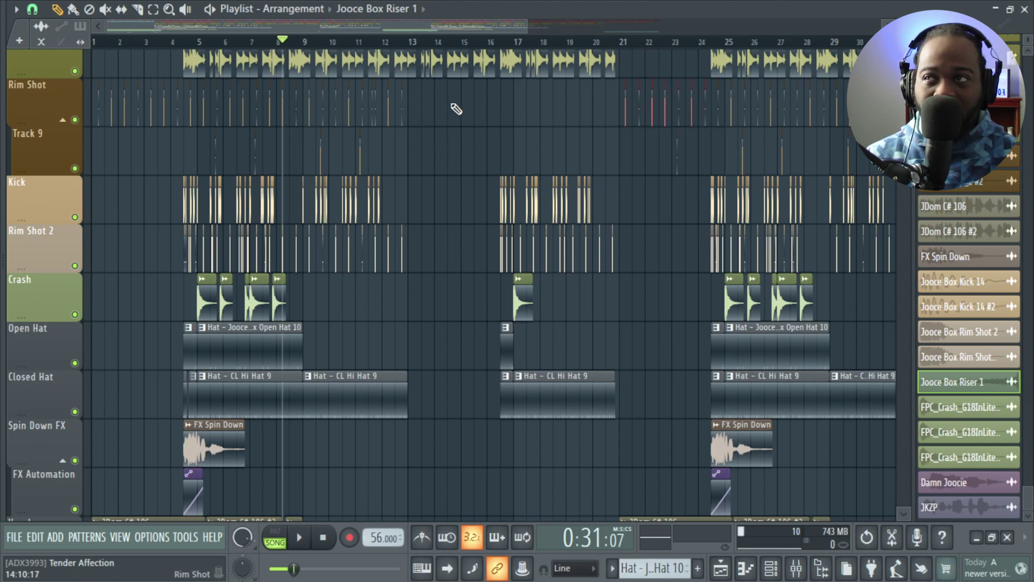
drag(513, 112, 590, 119)
Examine the layout of the whole arrangement across the guitar, bass, drum, hat, Spin Down FX and Vocal tracks.
scroll(630, 248, up, 5)
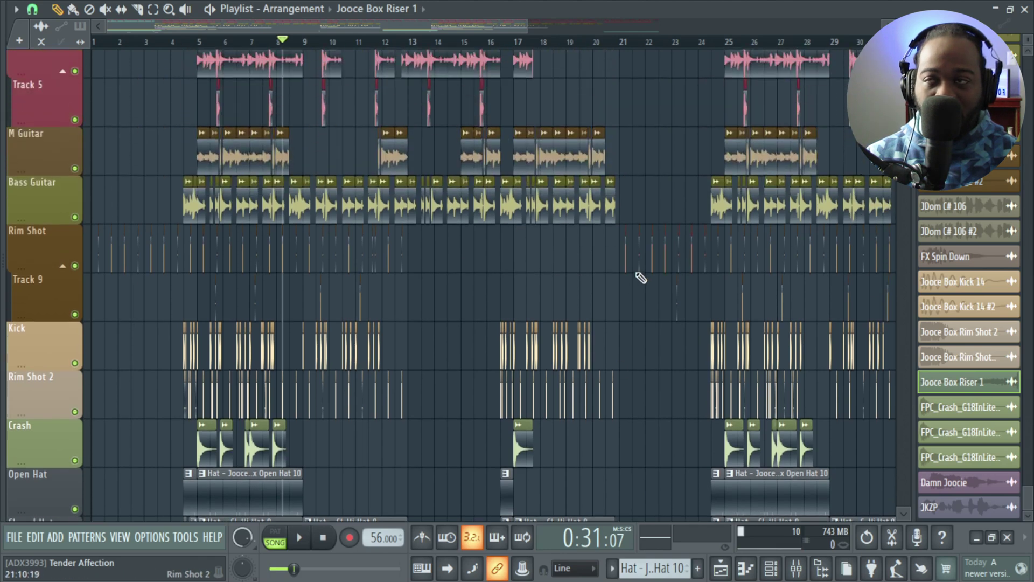
scroll(640, 272, up, 1)
scroll(427, 280, down, 3)
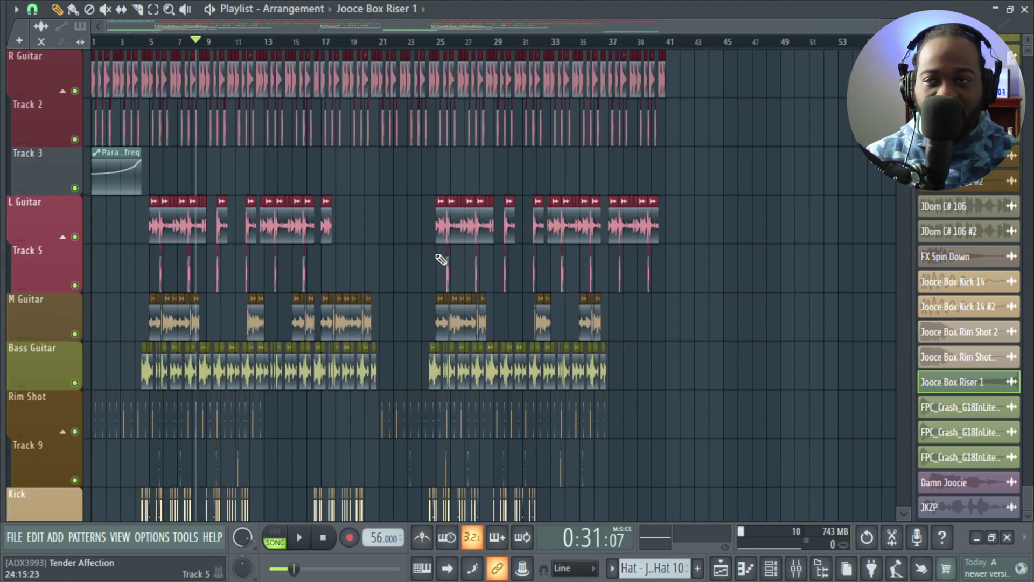
scroll(440, 259, down, 2)
scroll(341, 299, down, 5)
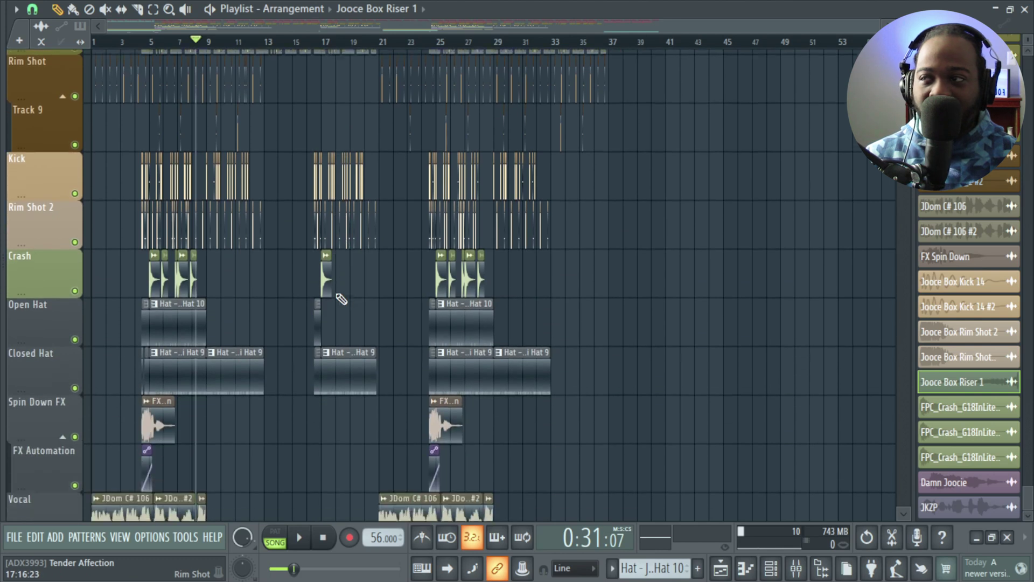
scroll(334, 317, down, 1)
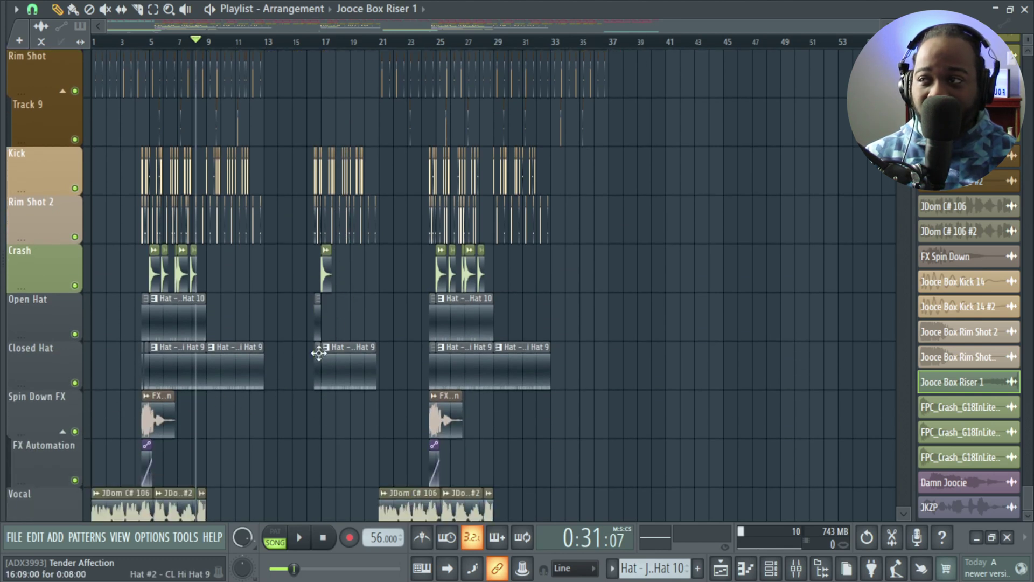
scroll(593, 419, down, 1)
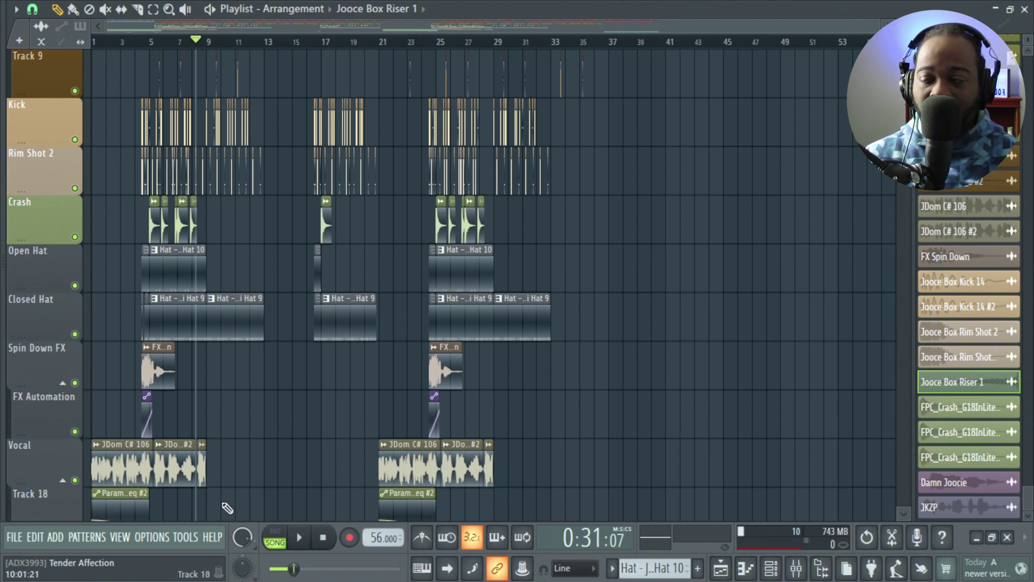
scroll(359, 432, down, 2)
Highlight the clips of the arrangement's first 20 bars and those of the repeated section up to about bar 33, and clear the selection.
drag(364, 447, 157, 62)
scroll(554, 479, down, 7)
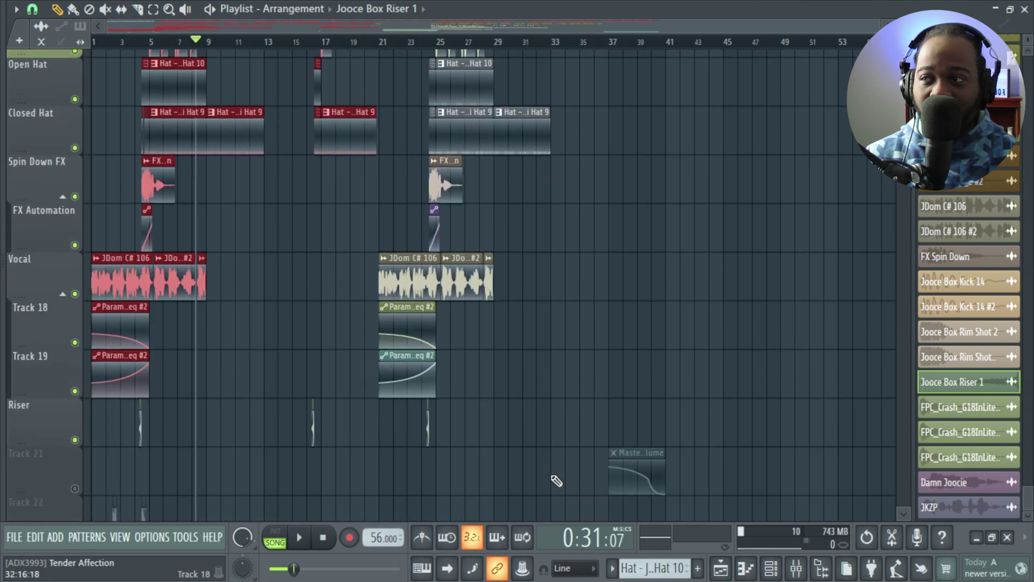
drag(550, 490, 463, 51)
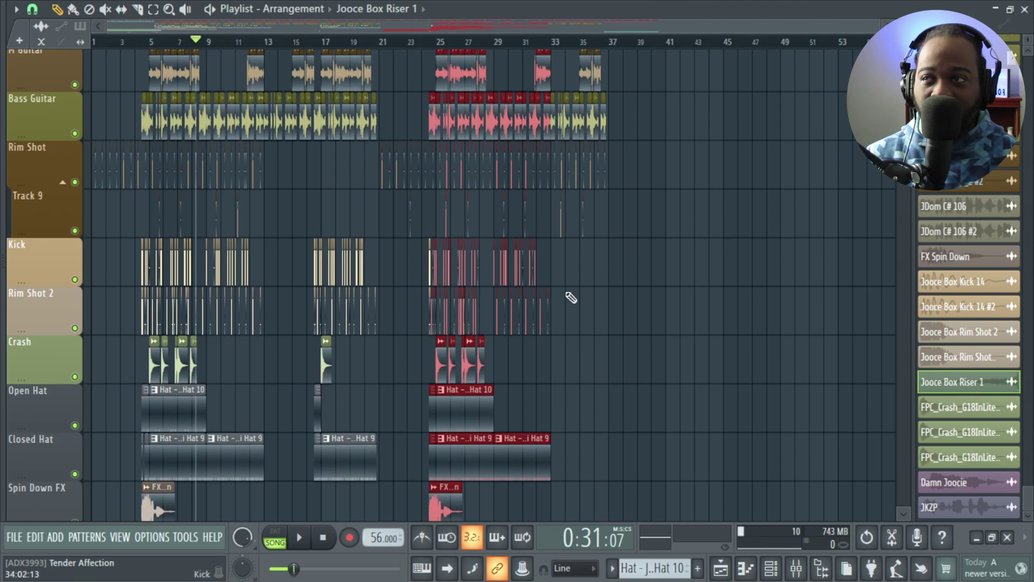
click(614, 468)
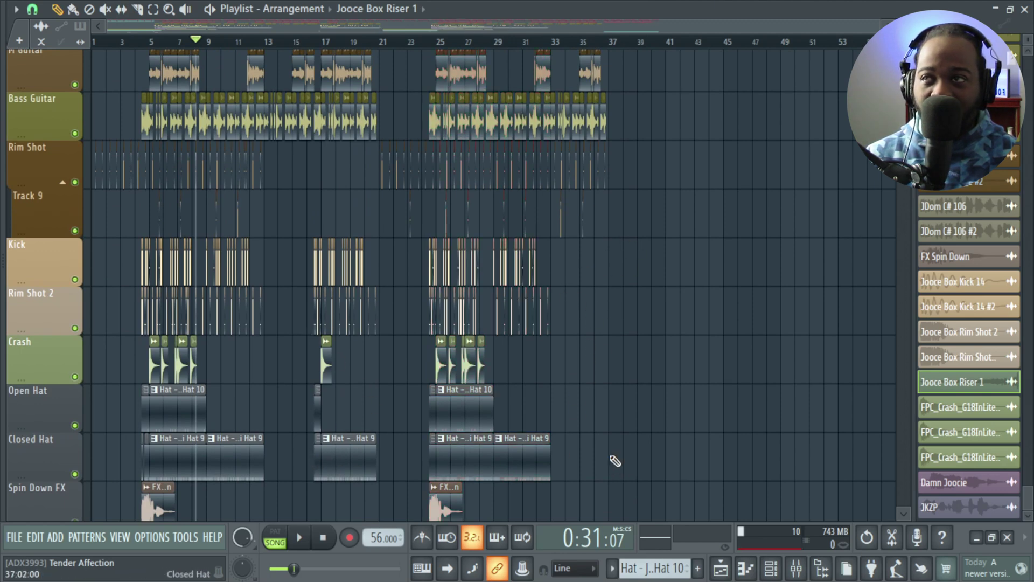
scroll(598, 323, up, 6)
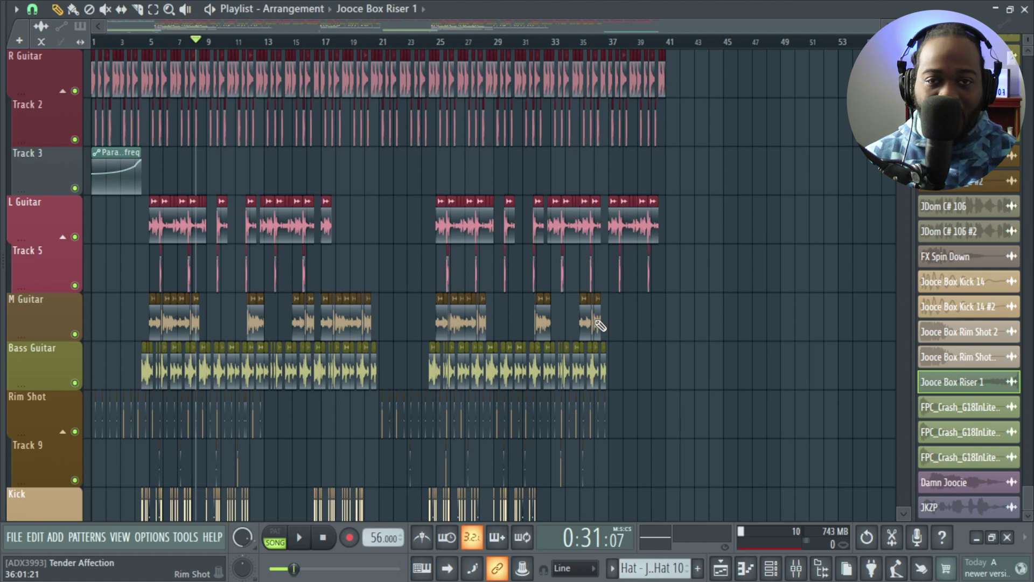